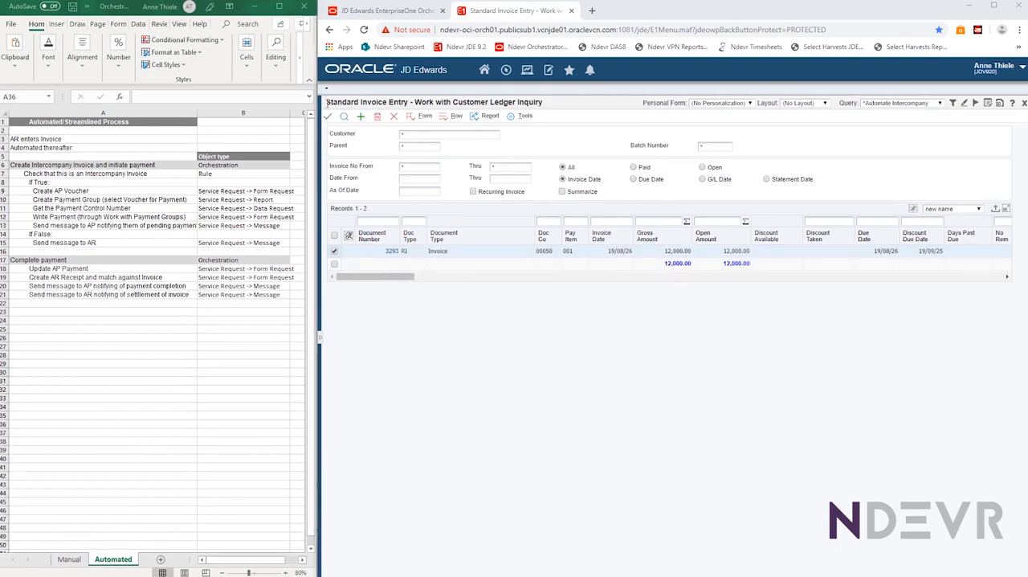
Open the selected customer ledger invoice and start the Process Intercompany Invoice orchestration for it
click(328, 118)
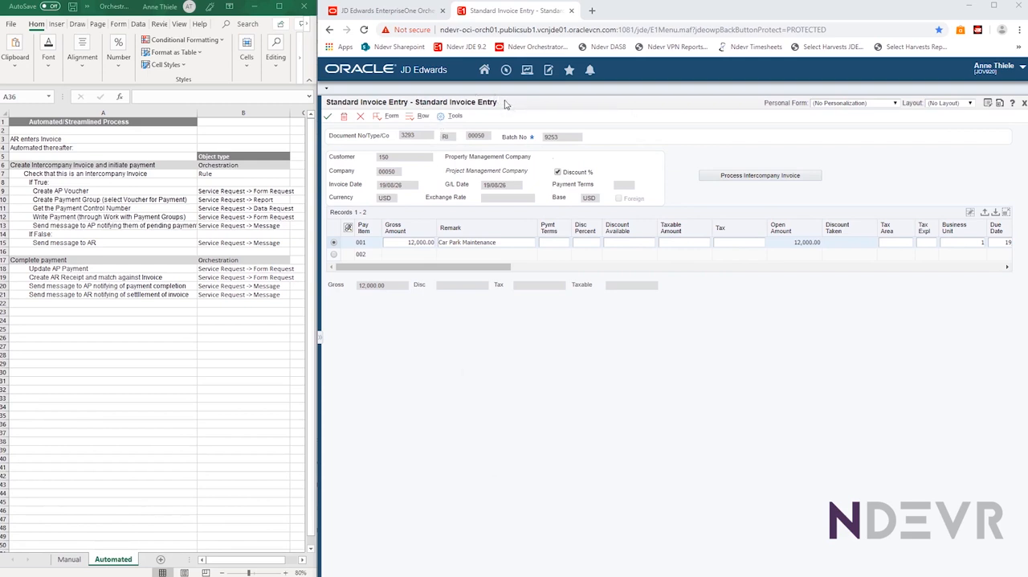
click(765, 178)
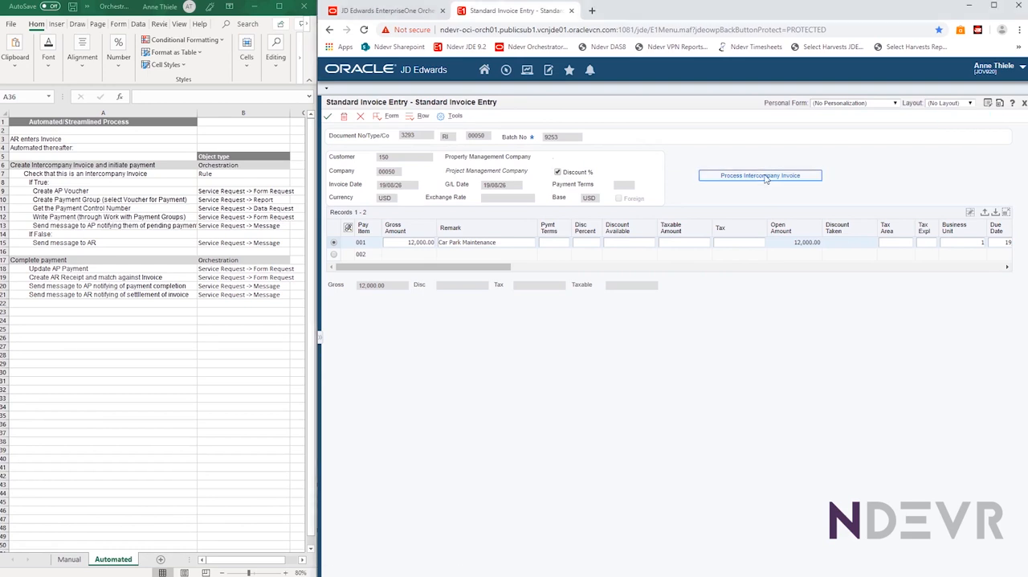
Switch to the Excel sheet and walk through the automated steps from the intercompany invoice check to the AP pending payment message
click(34, 173)
click(34, 174)
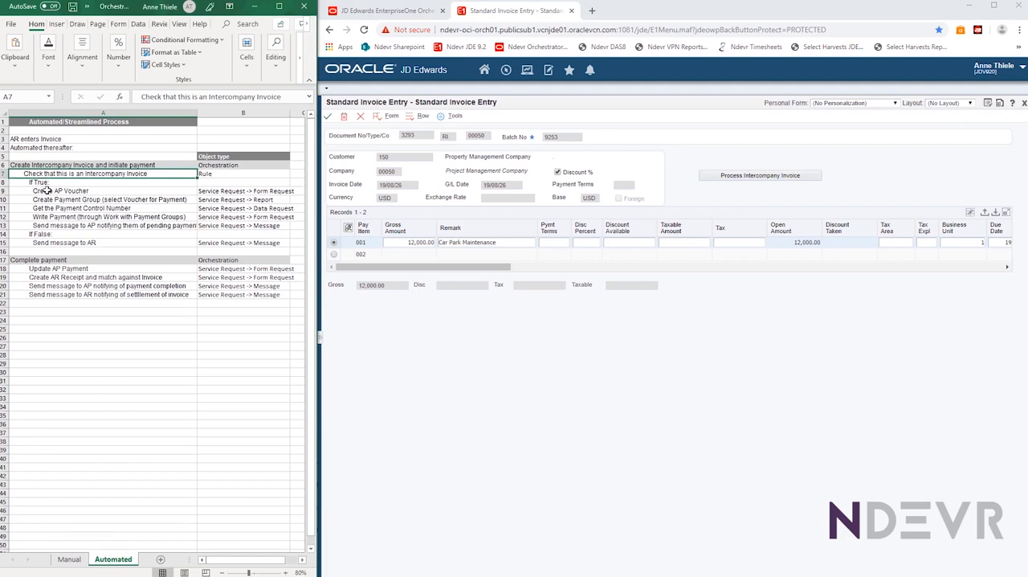
click(47, 191)
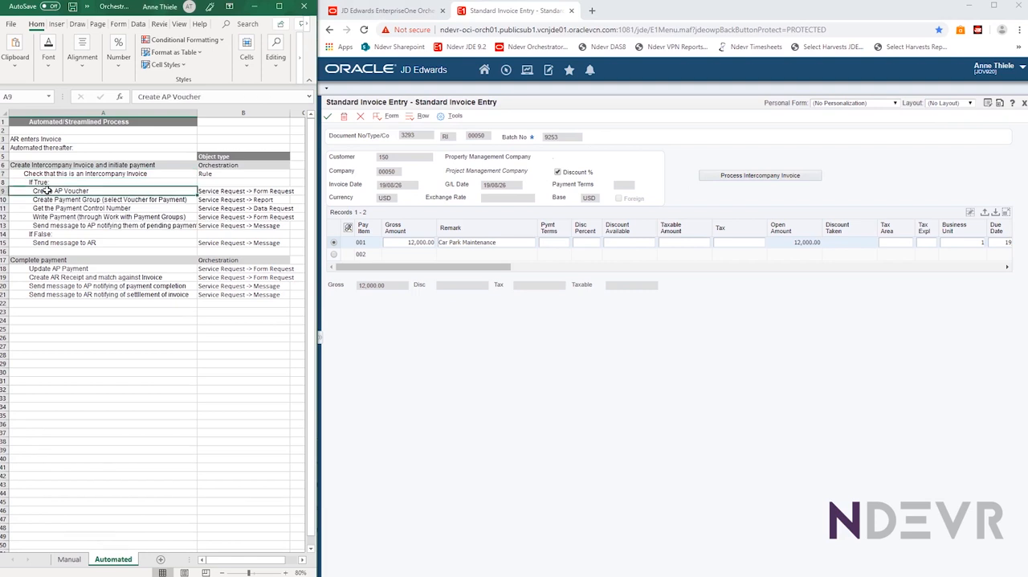
click(38, 201)
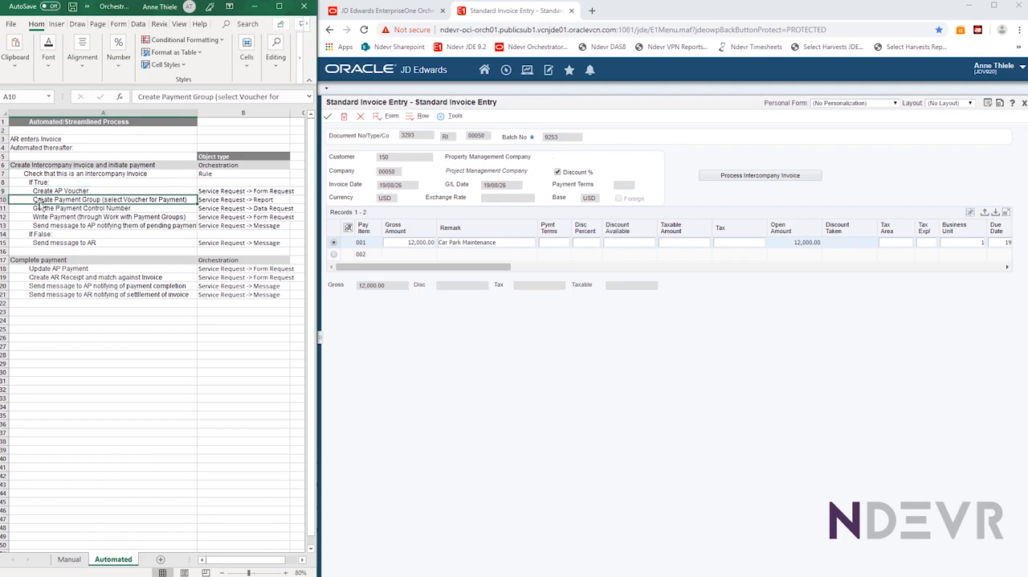
click(40, 209)
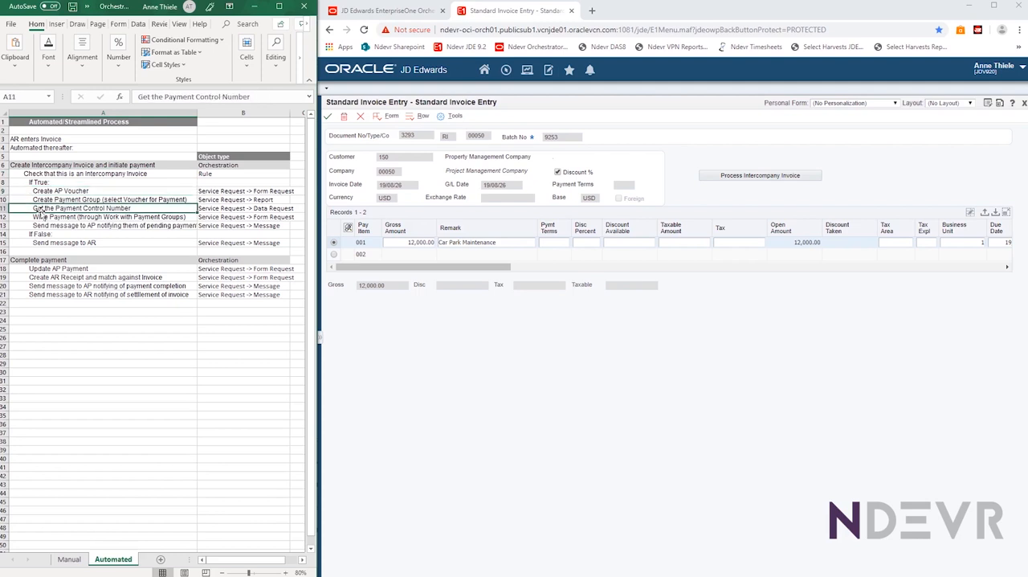
click(48, 217)
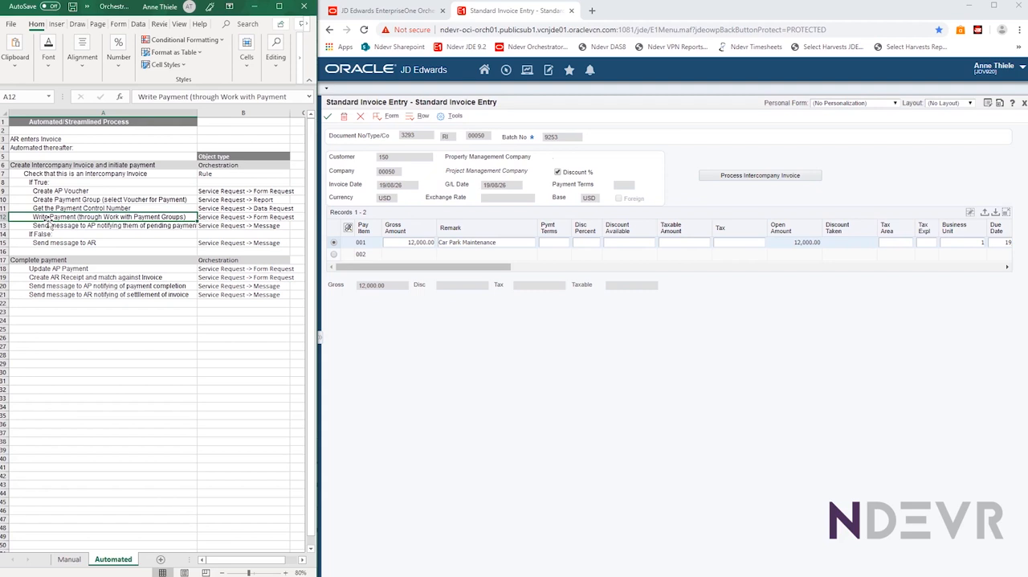
click(38, 227)
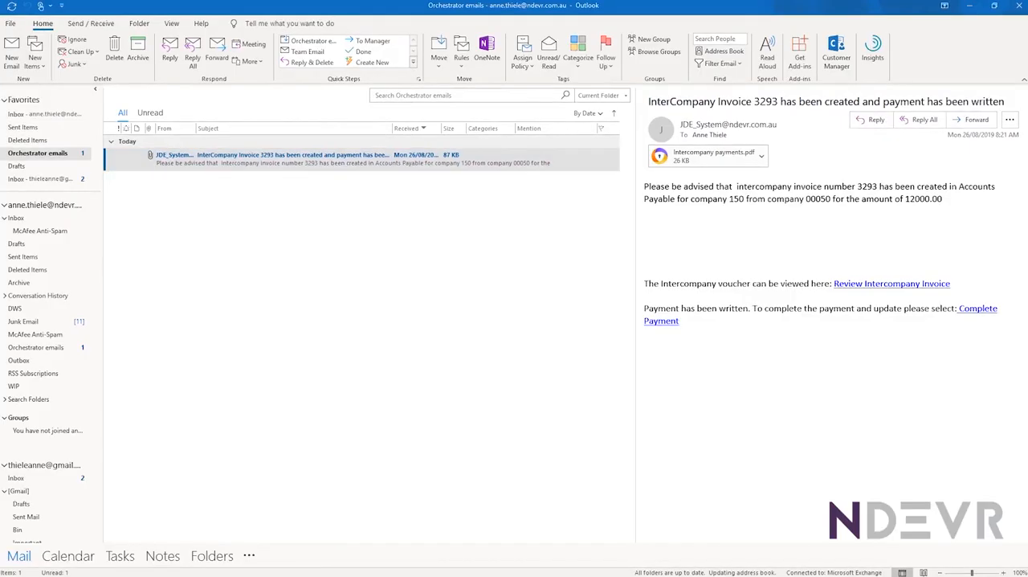
Open the Outlook notification about the created intercompany invoice, view its attached Intercompany payments.pdf, and close the PDF
click(184, 164)
double_click(183, 164)
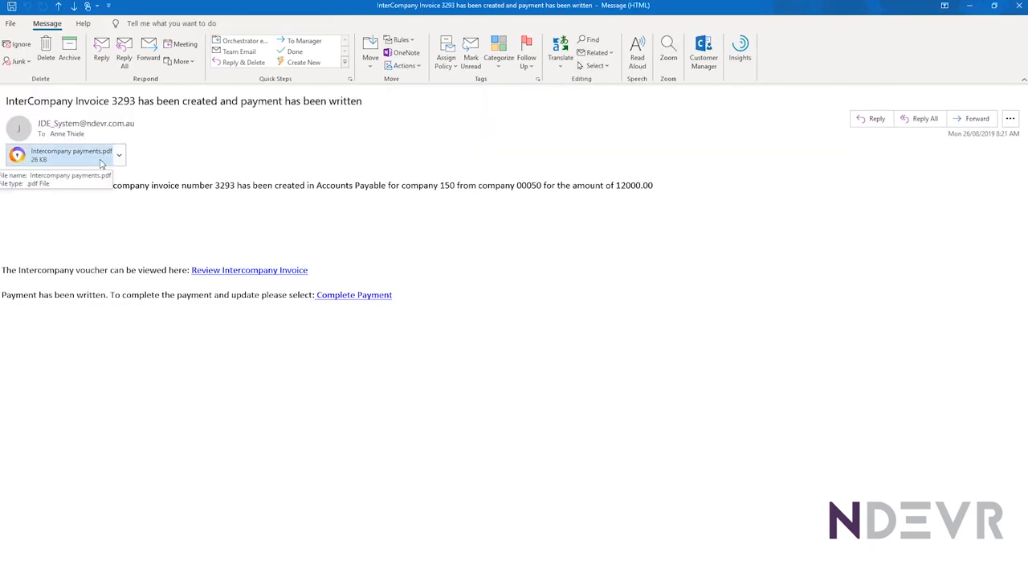
double_click(44, 159)
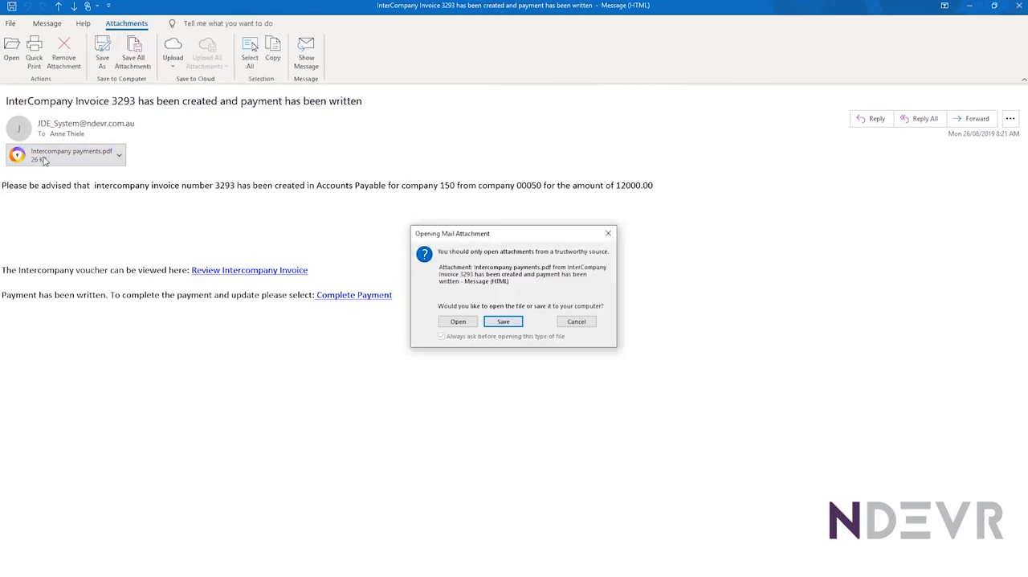
click(457, 321)
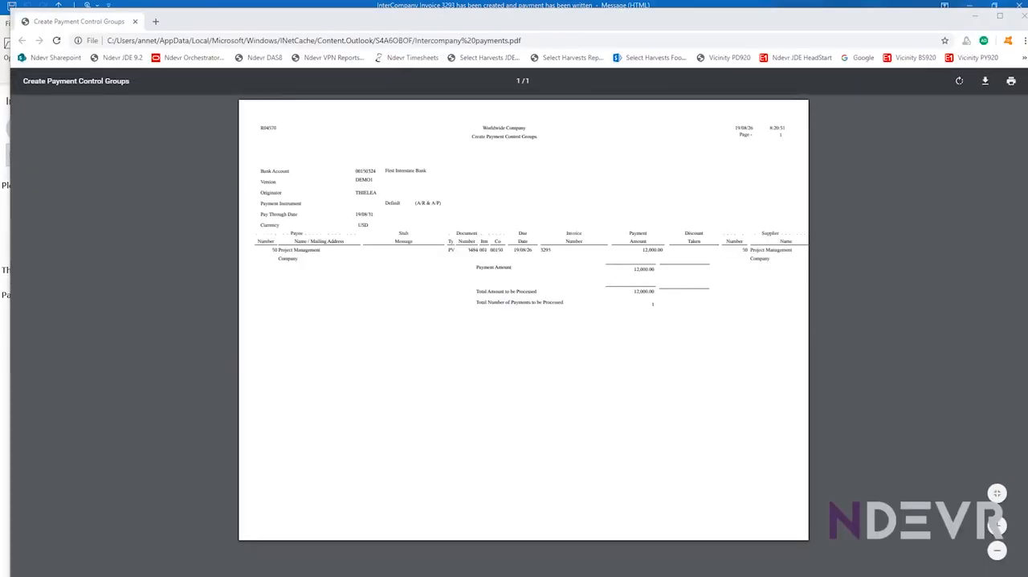
click(135, 21)
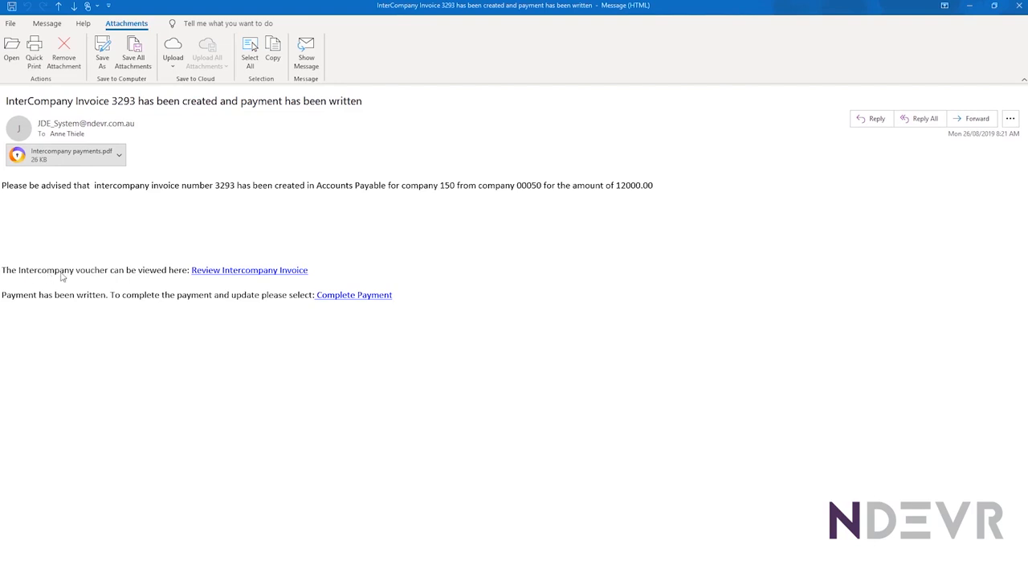
Open the voucher through the email's Review Intercompany Invoice link and check its invoice number and pay status
click(240, 270)
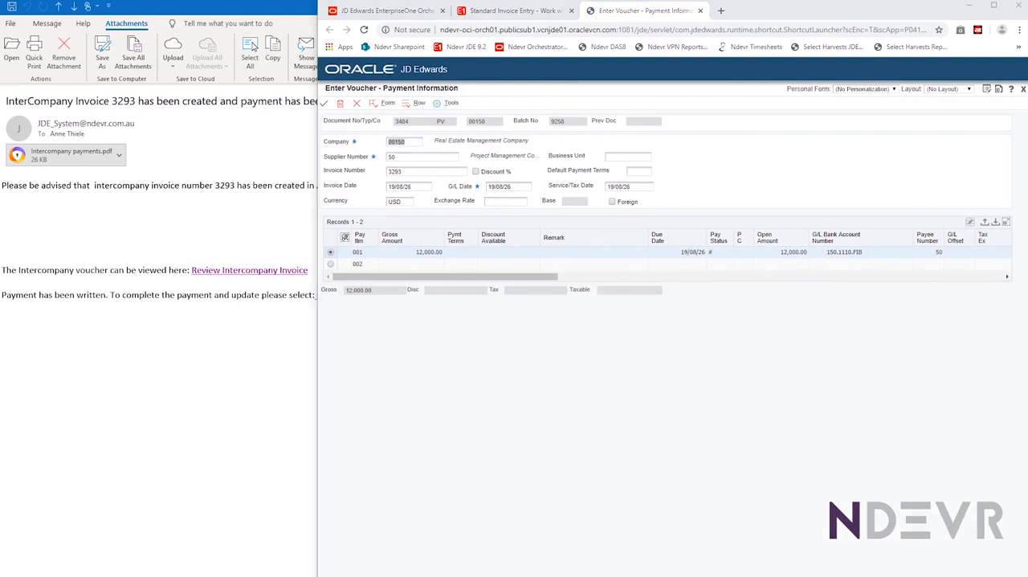
click(410, 172)
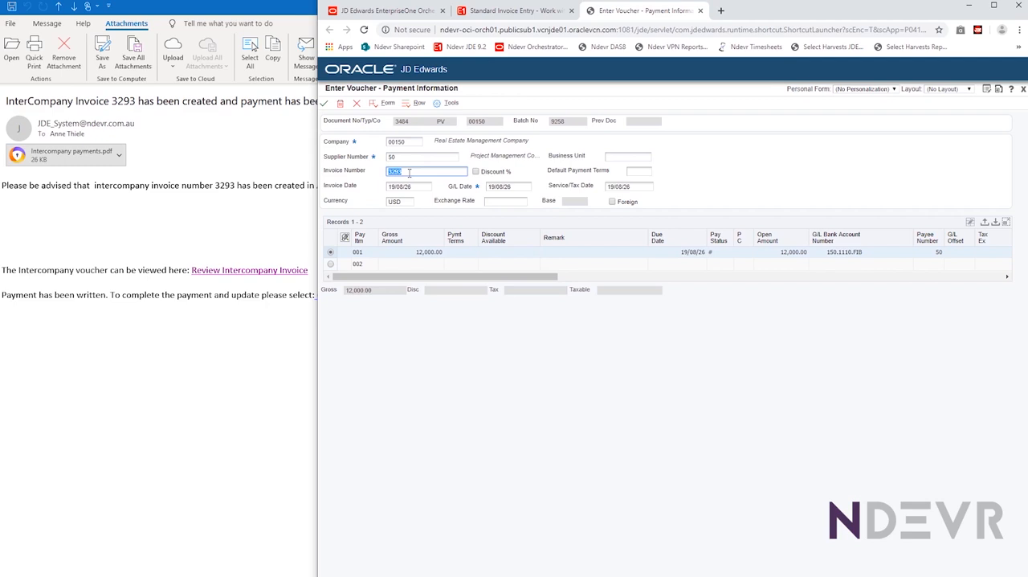
click(722, 251)
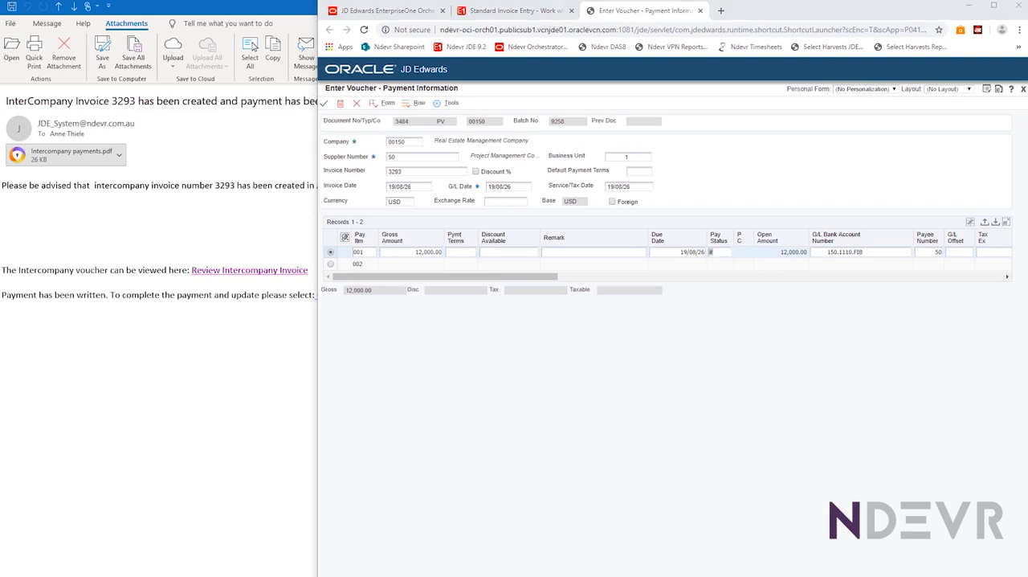
Return to the notification email, run Complete Payment from its link, and check the orchestration result
key(alt+Tab)
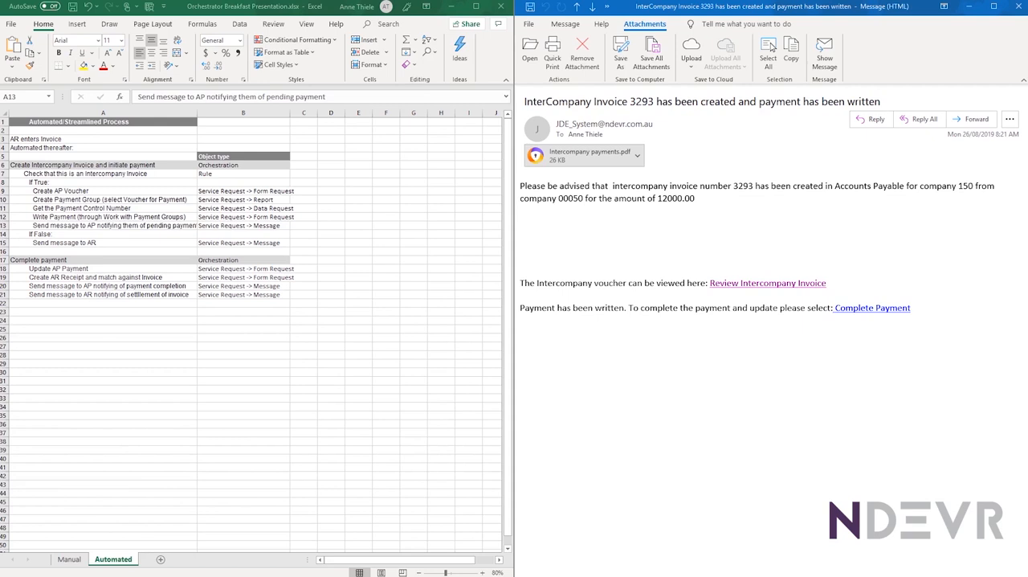
click(854, 312)
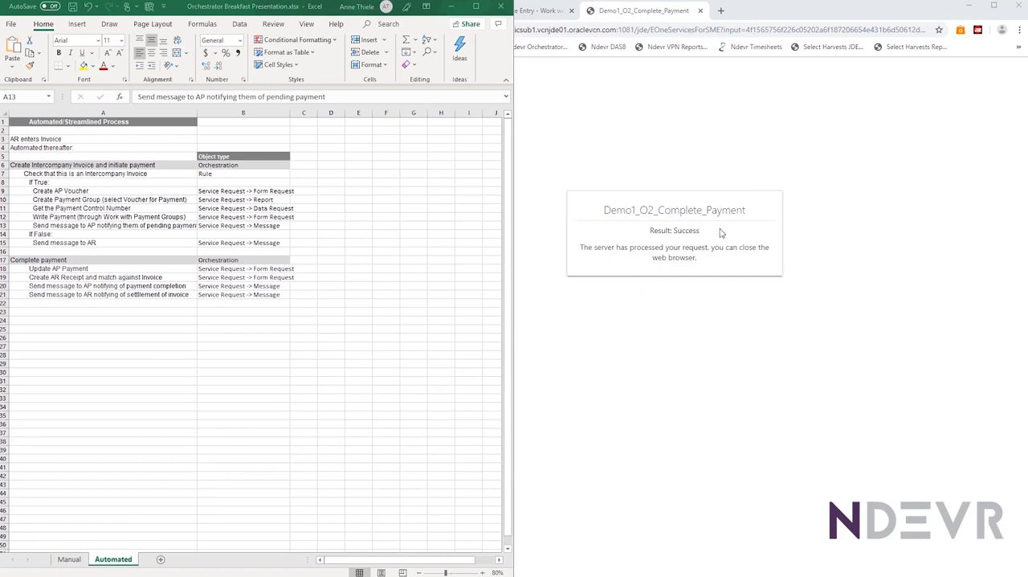
drag(699, 231, 671, 234)
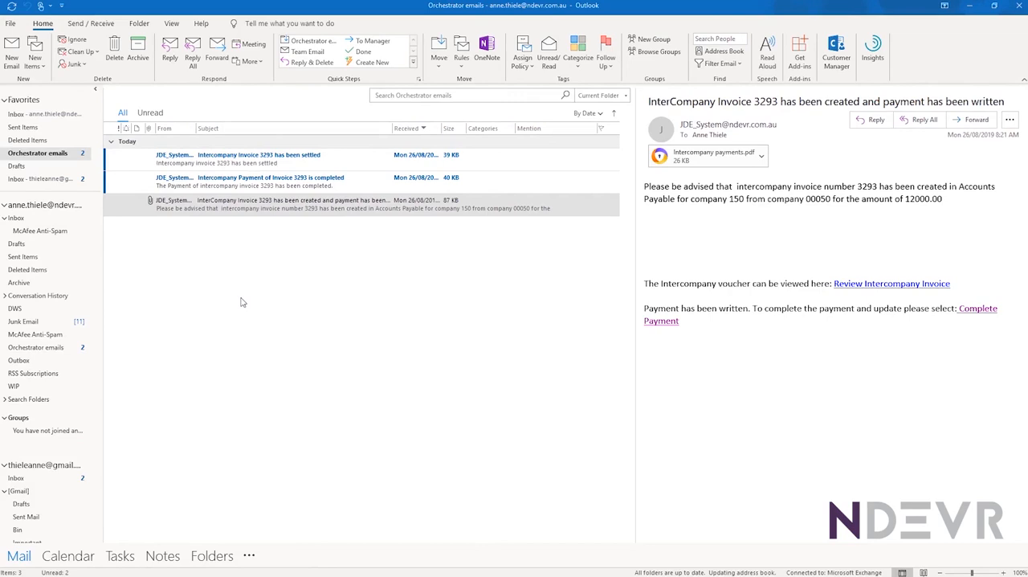
Review the AP voucher from the payment completion email, close it, and inspect the invoice's row in the JD Edwards customer ledger
click(187, 187)
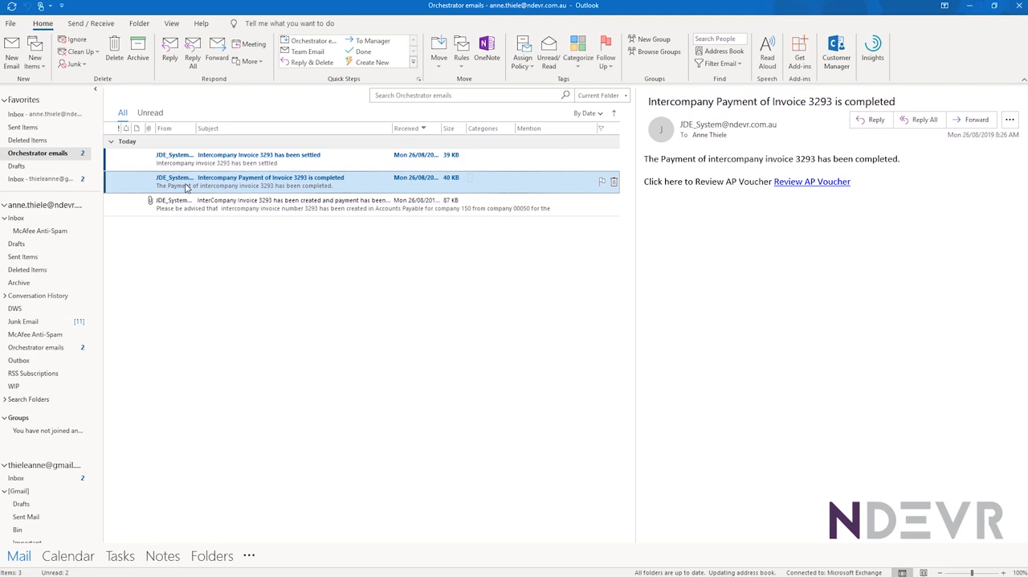
double_click(186, 187)
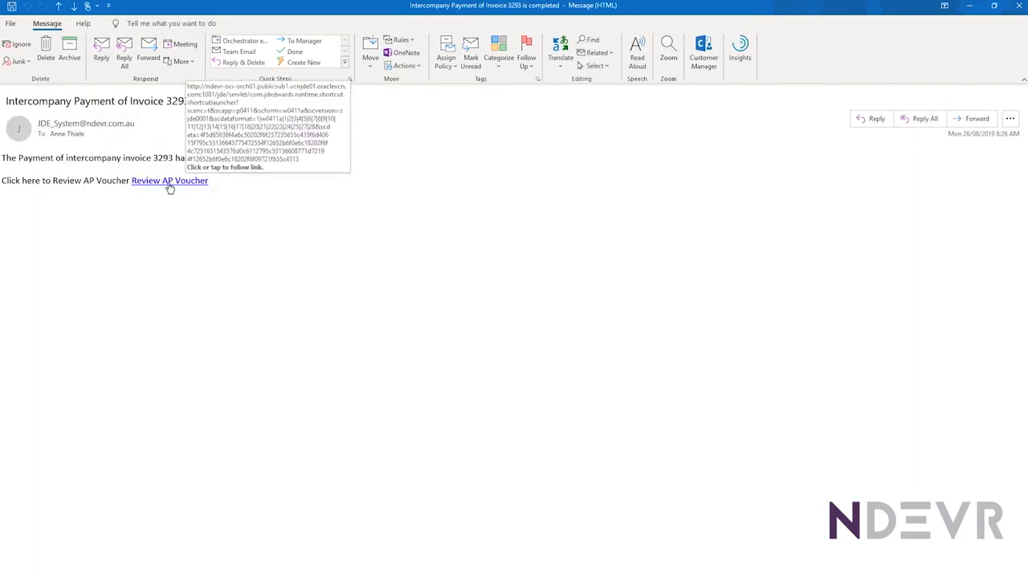
click(170, 181)
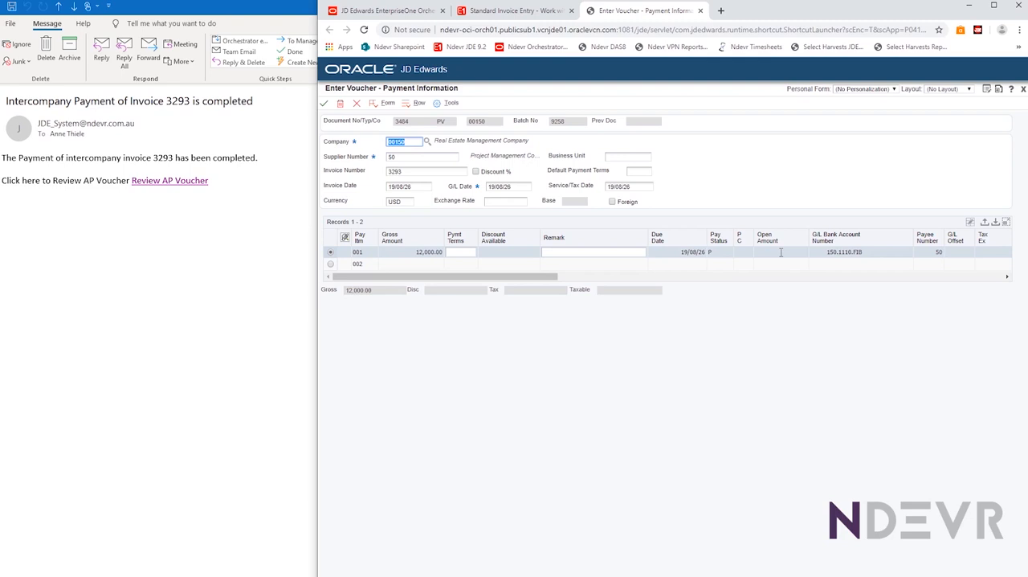
key(ctrl+w)
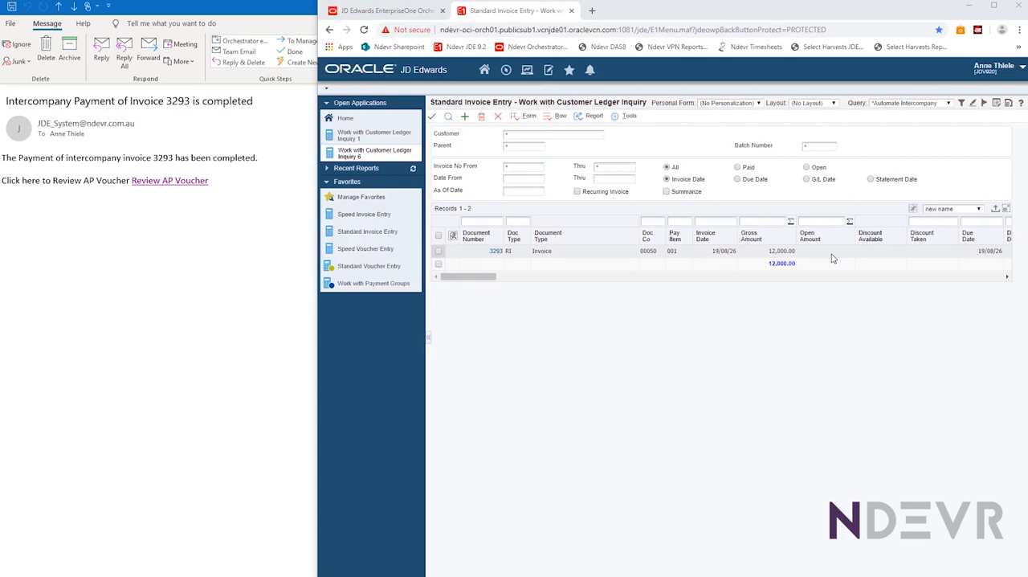
drag(485, 280, 544, 282)
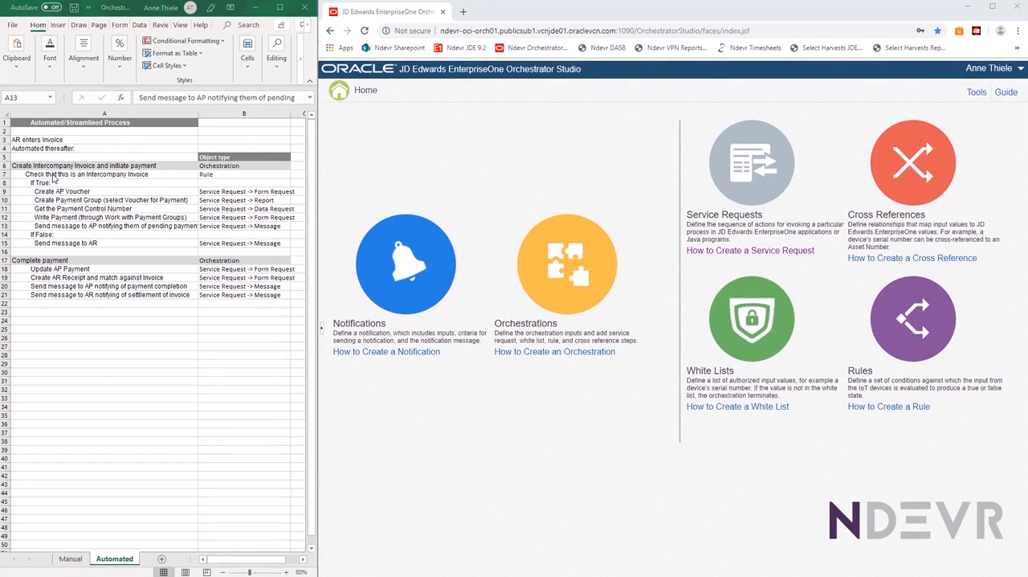
Locate the intercompany check in the process sheet and open the Demo1_R1_Check_for_Intercompany rule in Orchestrator Studio to read its description
click(51, 175)
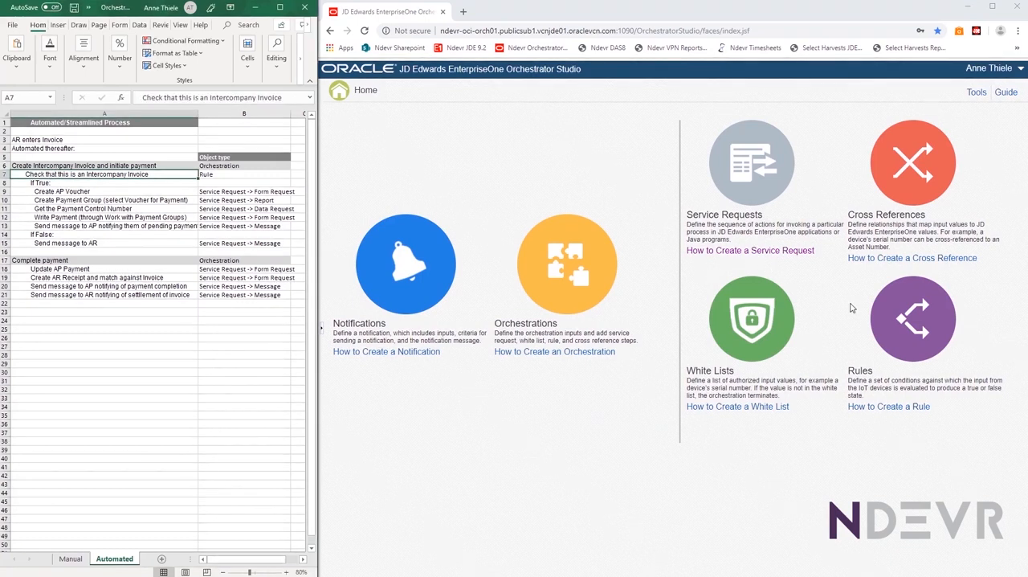
click(903, 319)
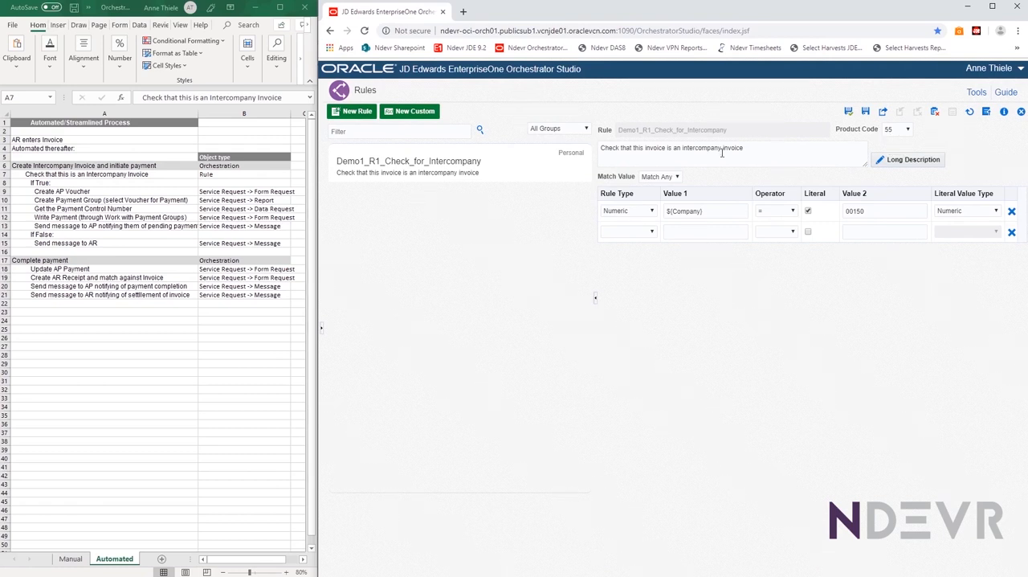
click(749, 151)
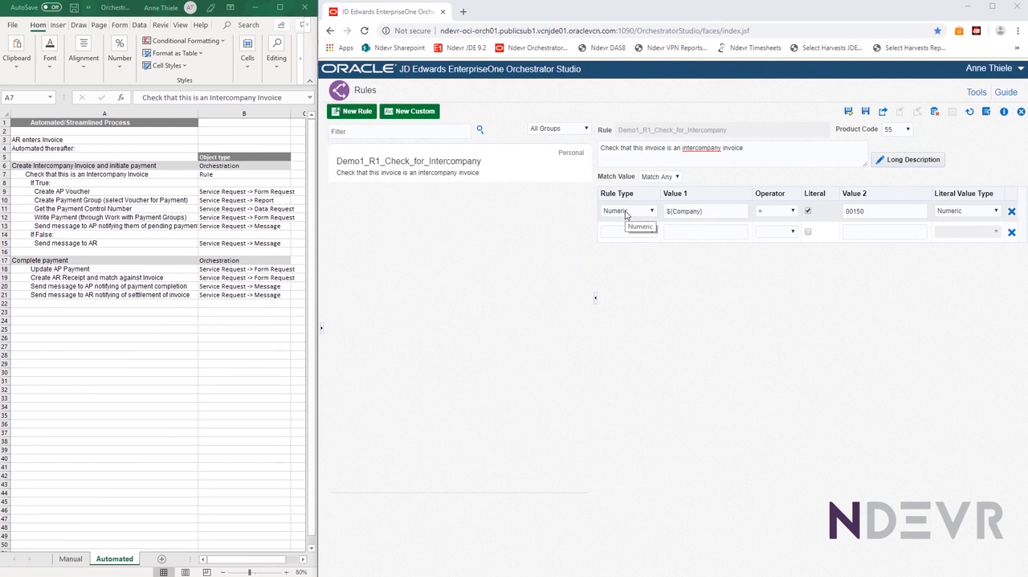
Examine the rule's first condition, including the available rule types, the ${Company} input and the literal comparison value
click(651, 212)
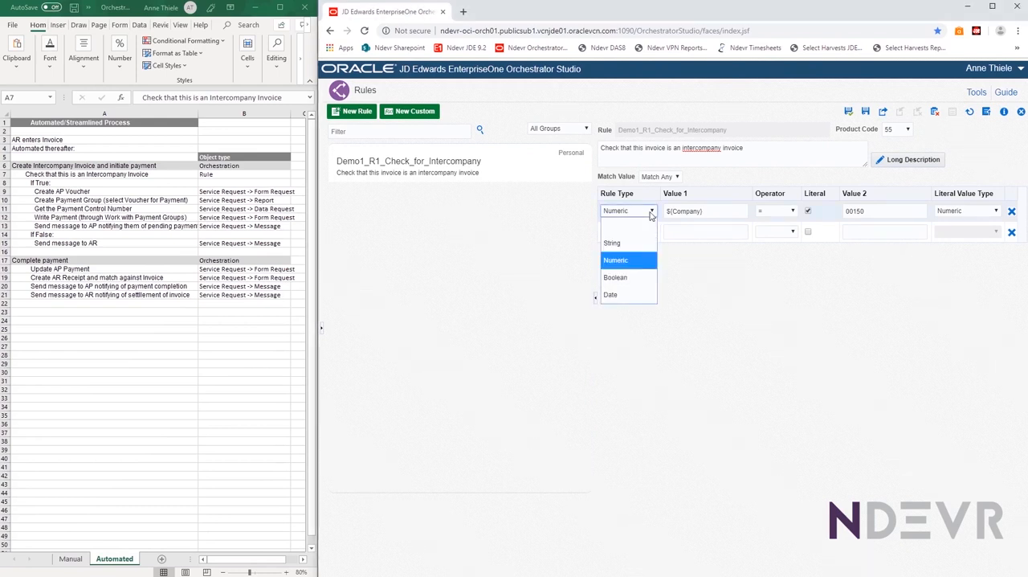
click(651, 212)
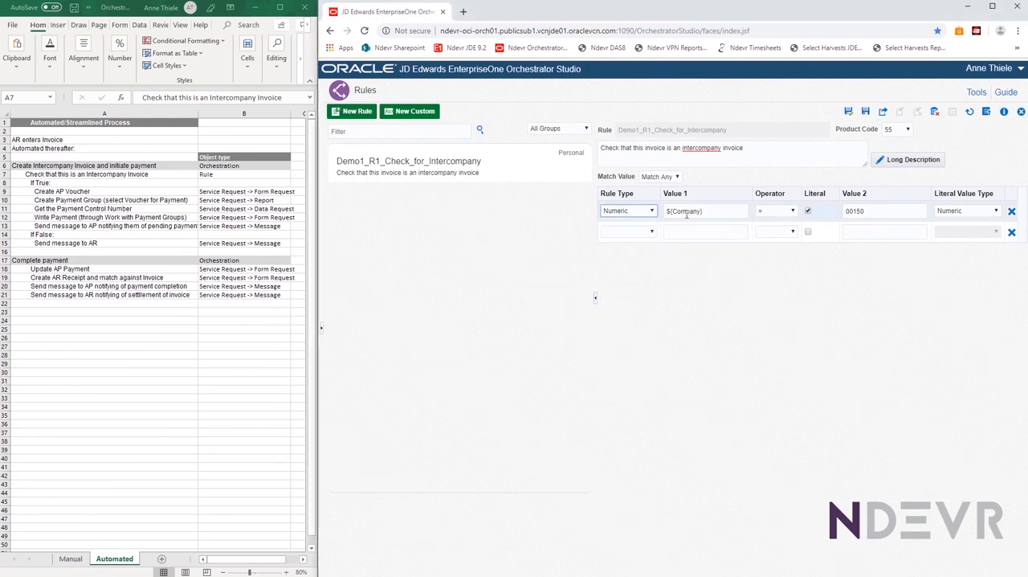
click(723, 214)
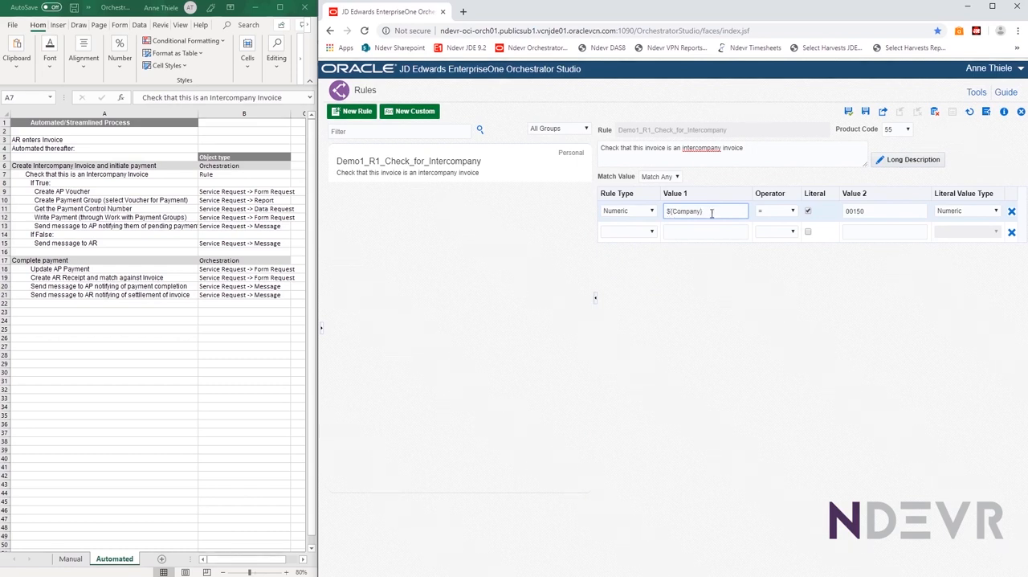
drag(711, 213, 658, 213)
click(724, 210)
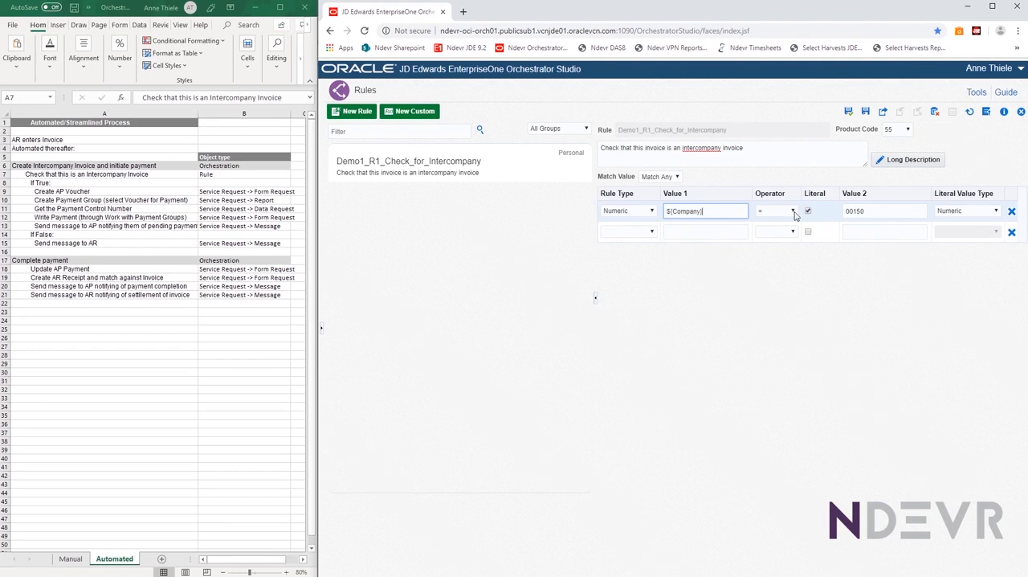
click(888, 210)
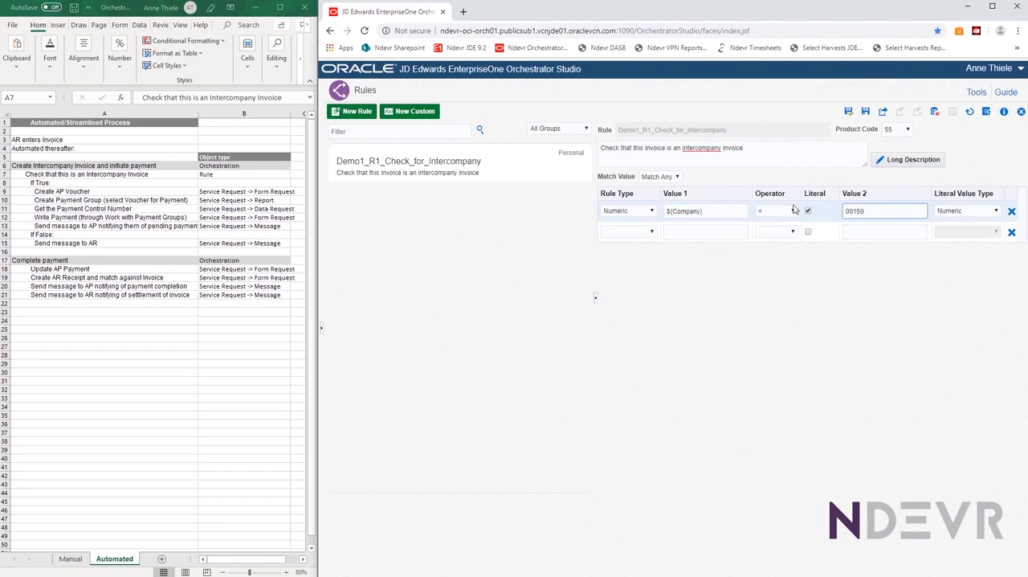
double_click(864, 213)
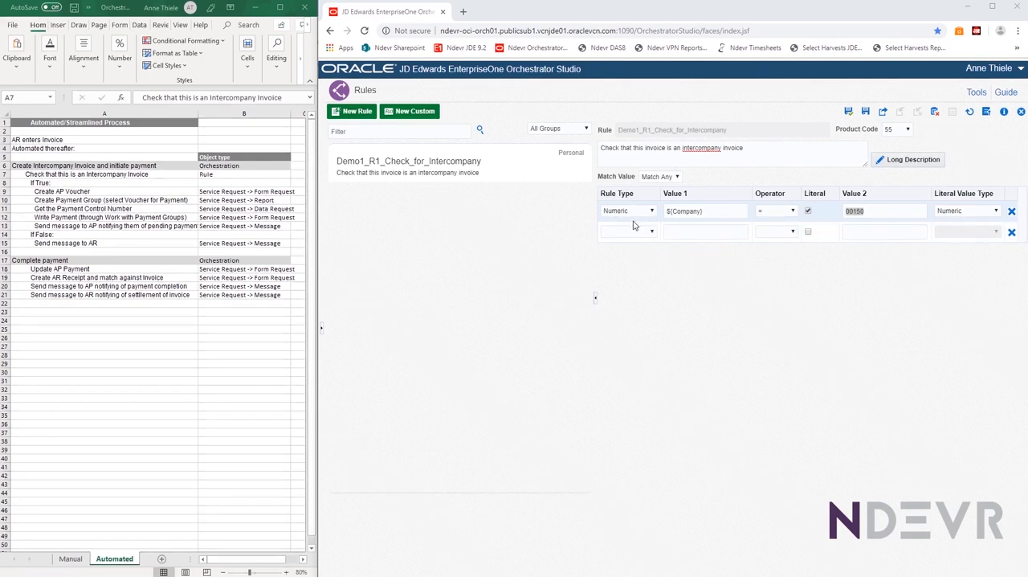
Examine the rule's Match Value options and the blank second condition row
click(699, 232)
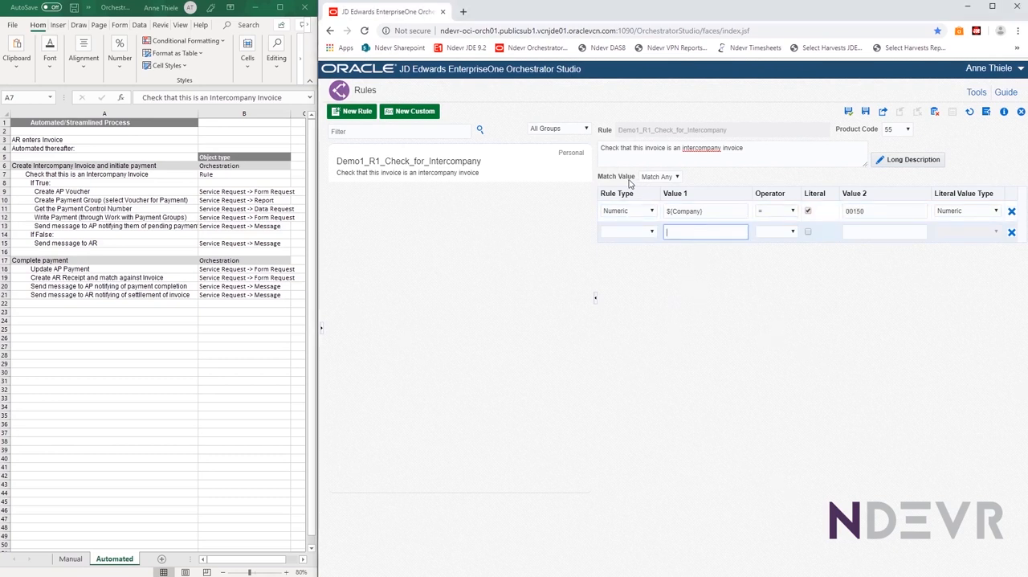
click(677, 176)
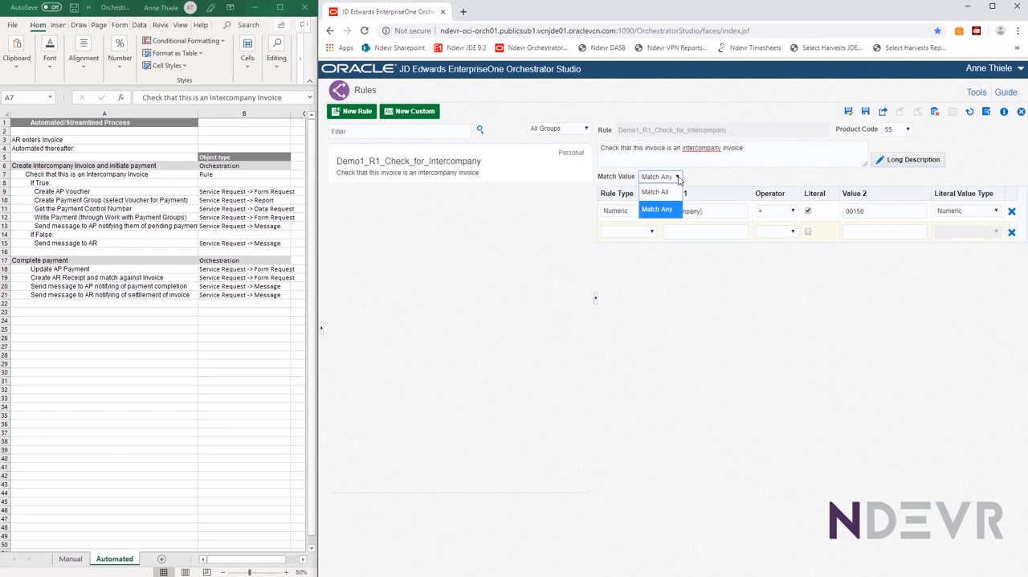
click(678, 179)
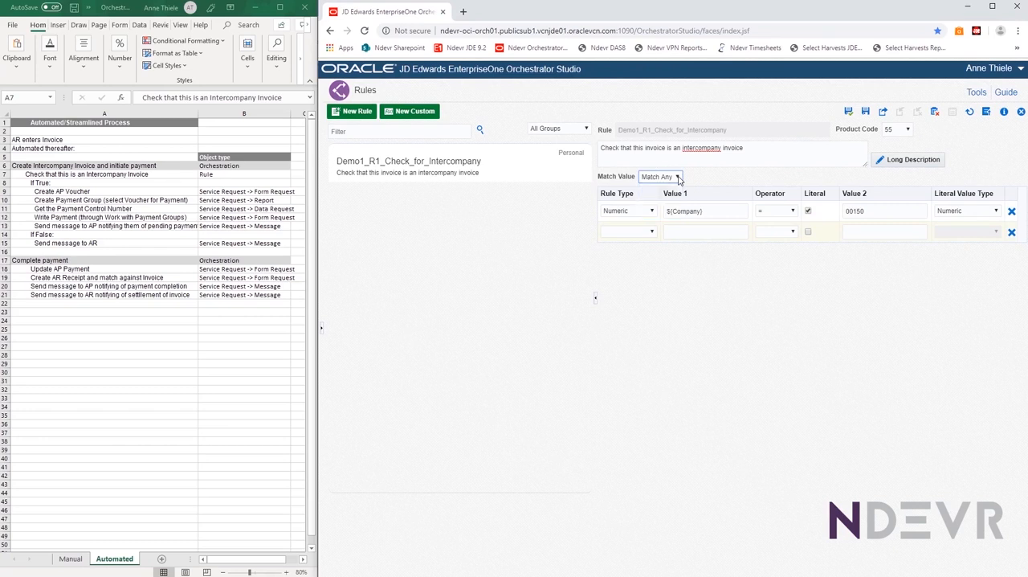
click(688, 231)
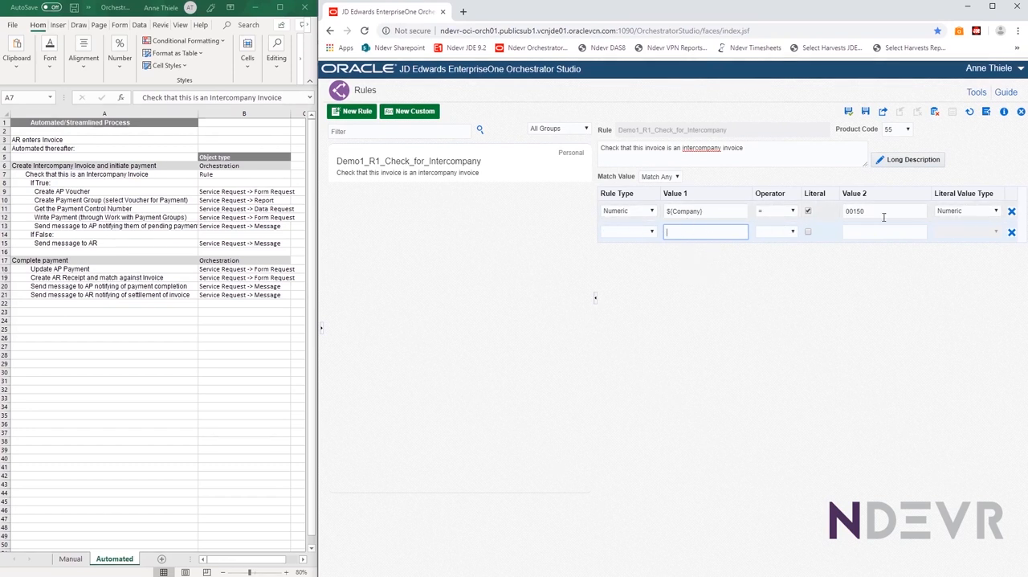
Review the rule's ${Company} input and 00150 comparison value, and locate the Create AP Voucher step and its object type in the process sheet
click(737, 210)
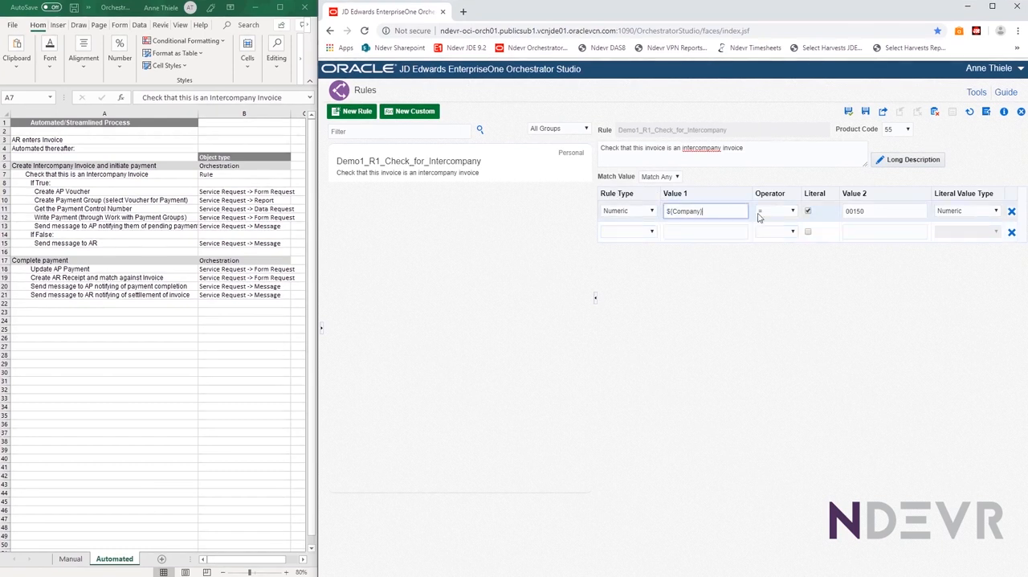
click(877, 210)
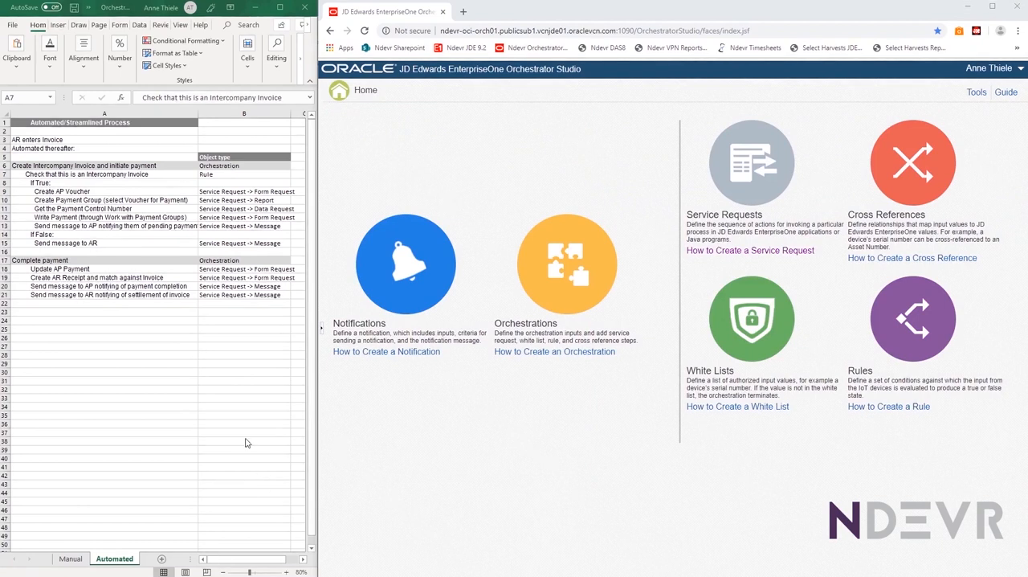
click(52, 191)
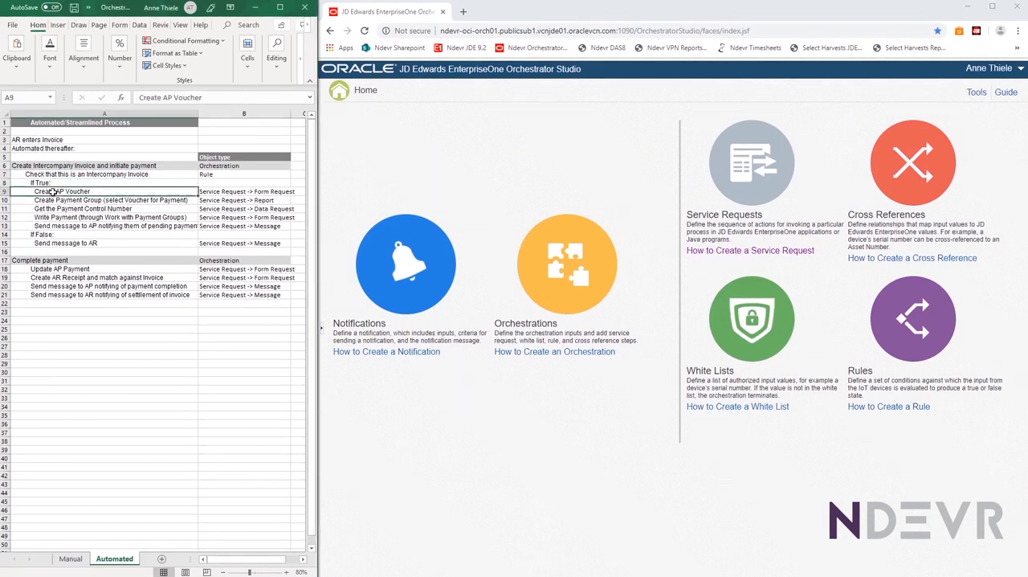
click(210, 192)
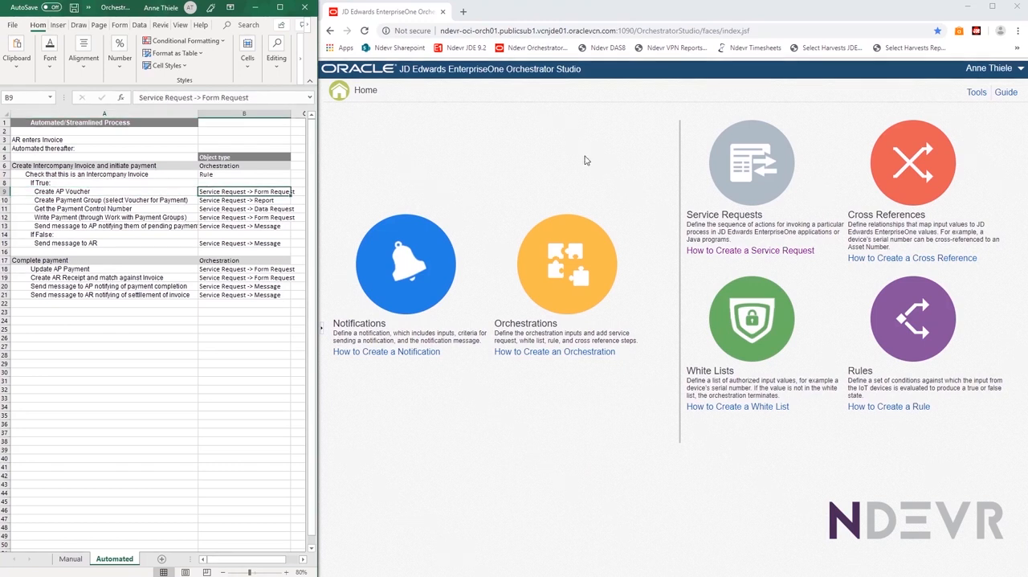
Open the service requests in Orchestrator Studio and start a new form request for application P0411
click(732, 166)
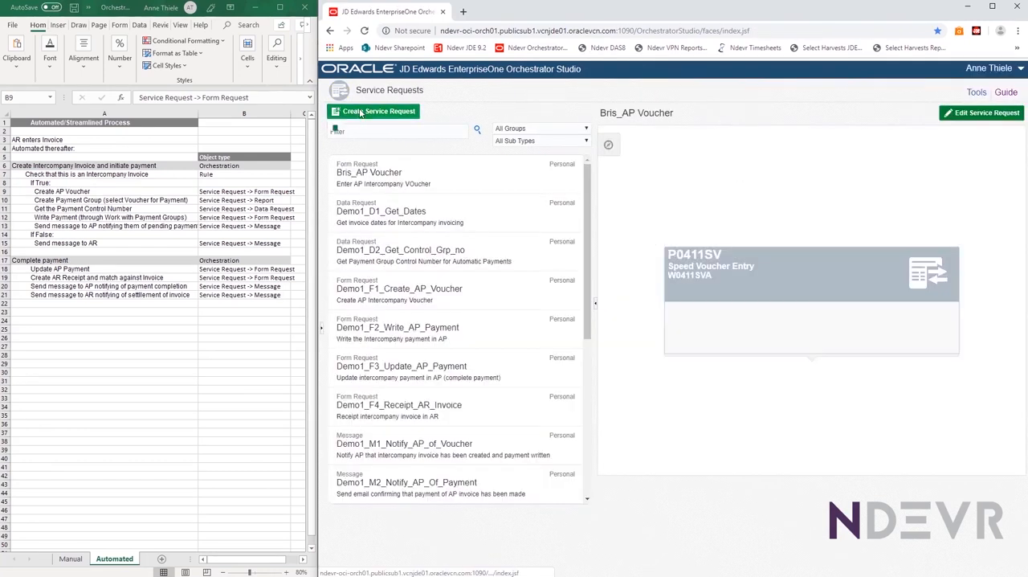
click(360, 113)
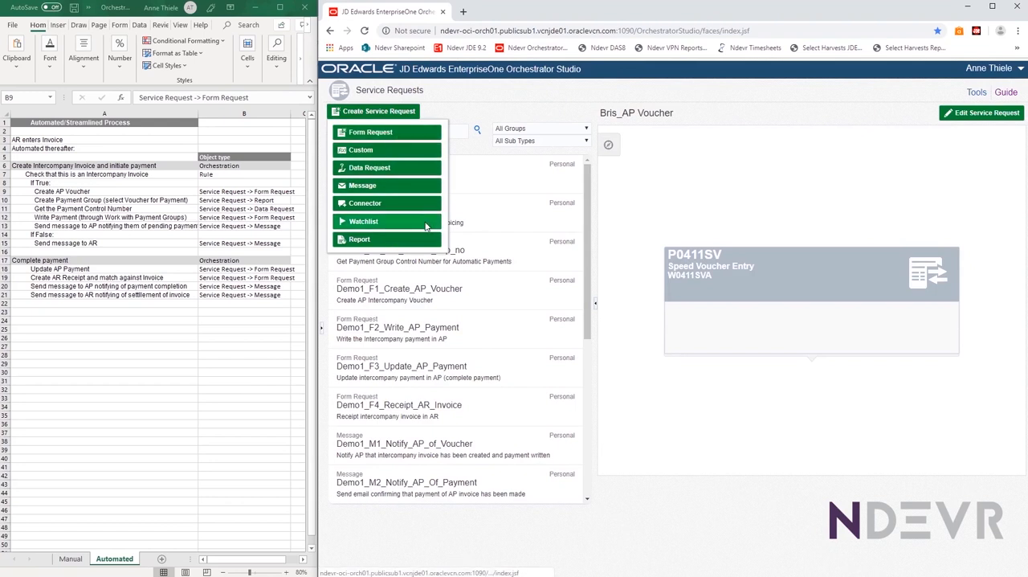
click(371, 133)
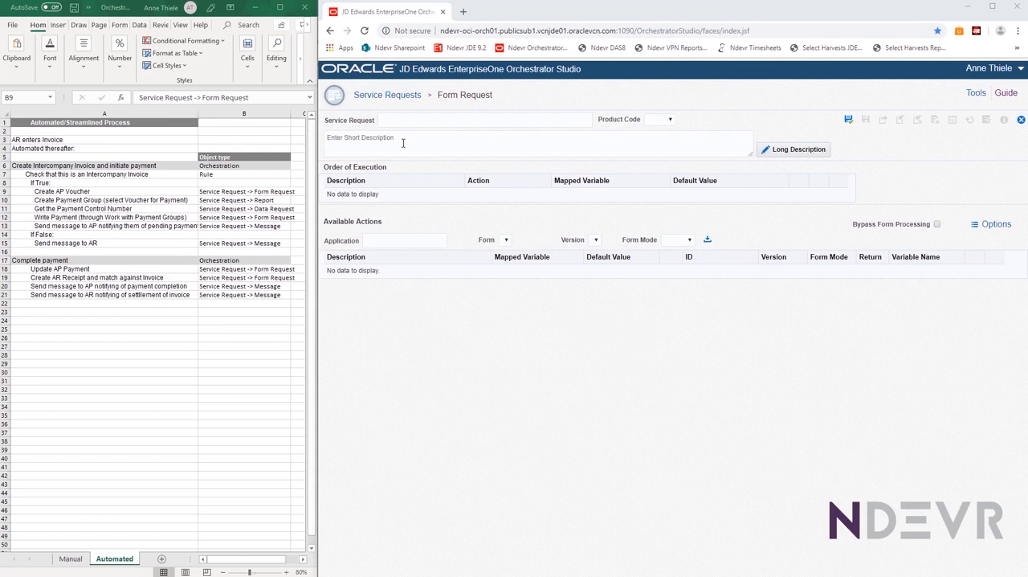
click(379, 245)
text(P0411)
click(382, 263)
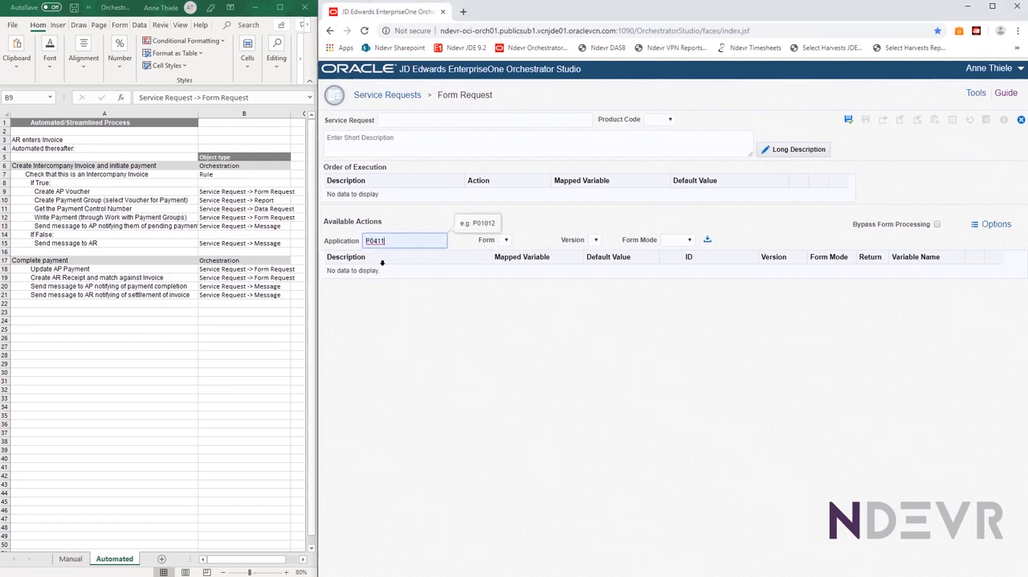
Load the available actions of form W0411A - Enter Voucher - Payment Information with version ZJDE0001 - Voucher Entry
click(507, 241)
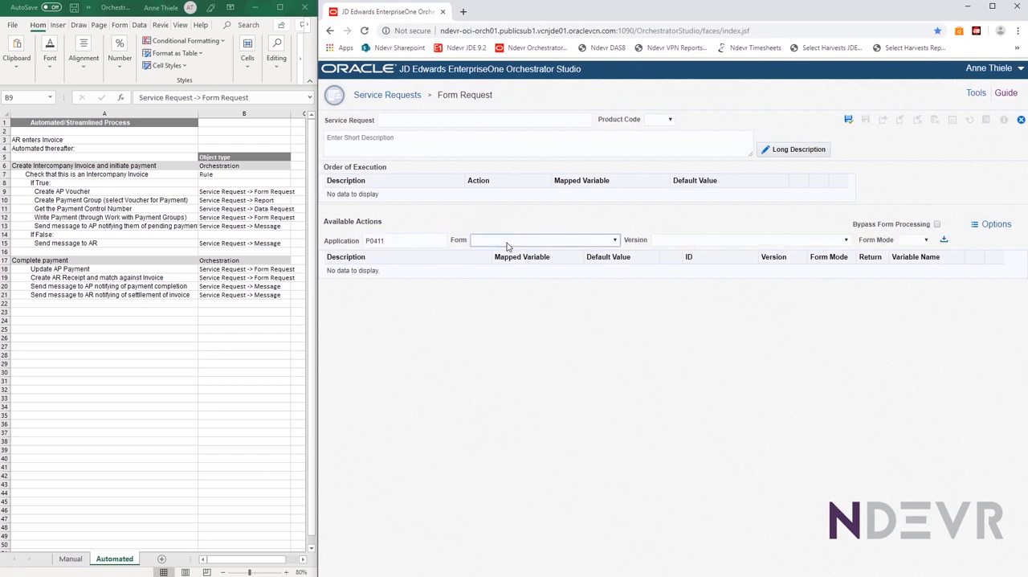
click(507, 245)
click(501, 271)
click(678, 242)
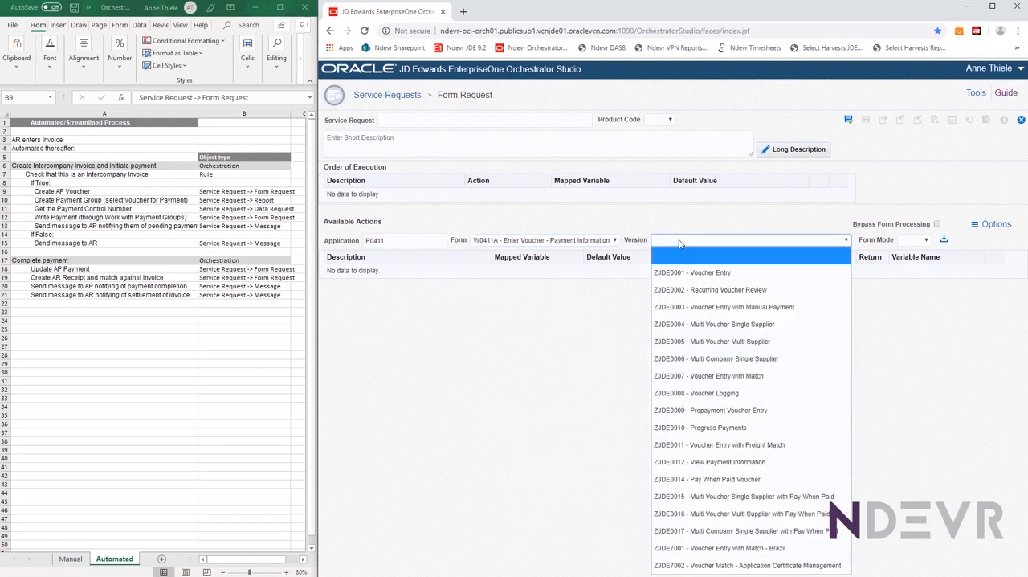
click(686, 272)
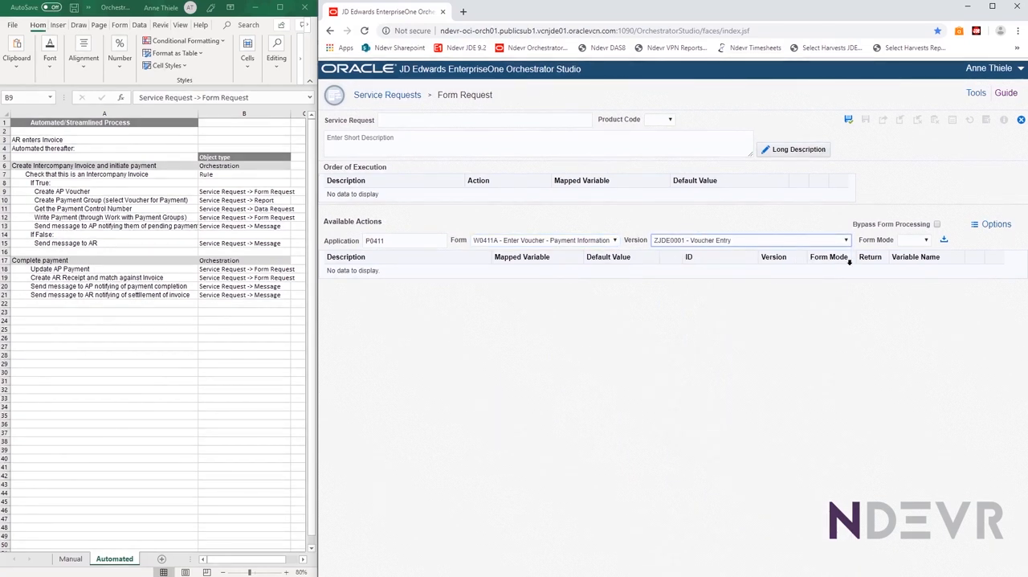
click(944, 241)
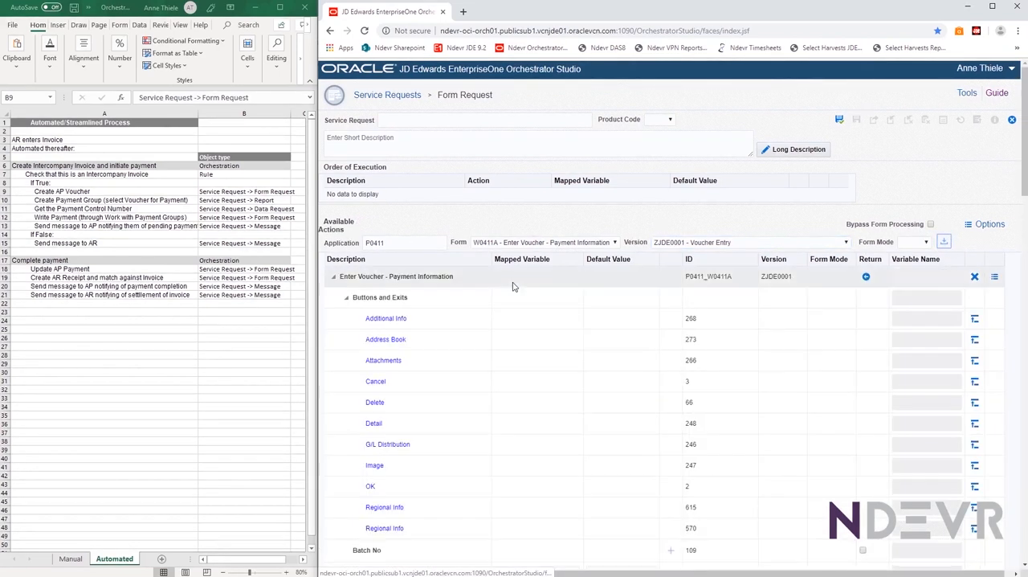
Browse the buttons and fields loaded from the Enter Voucher form, and close the new form request without saving
click(361, 276)
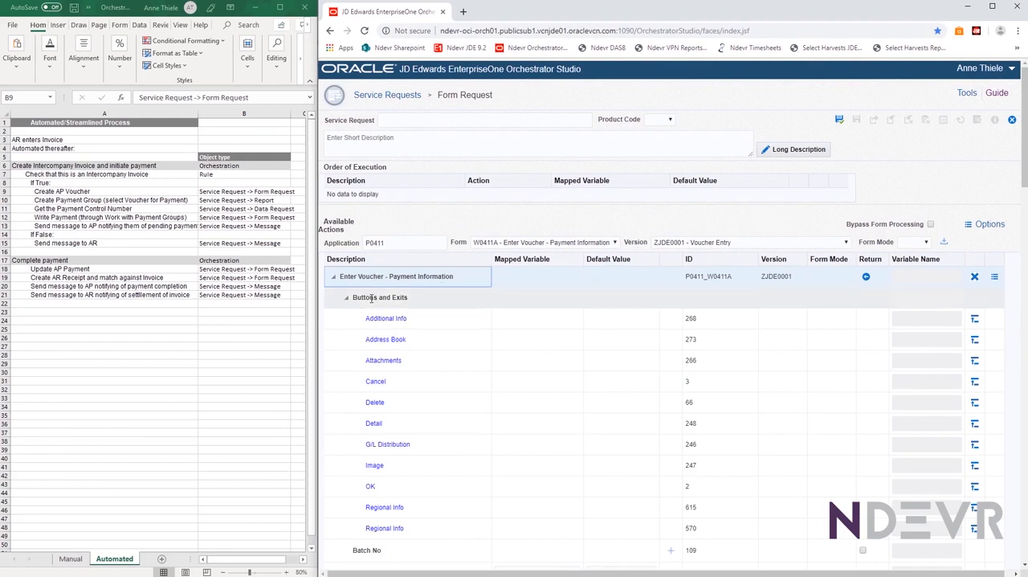
scroll(393, 538, down, 5)
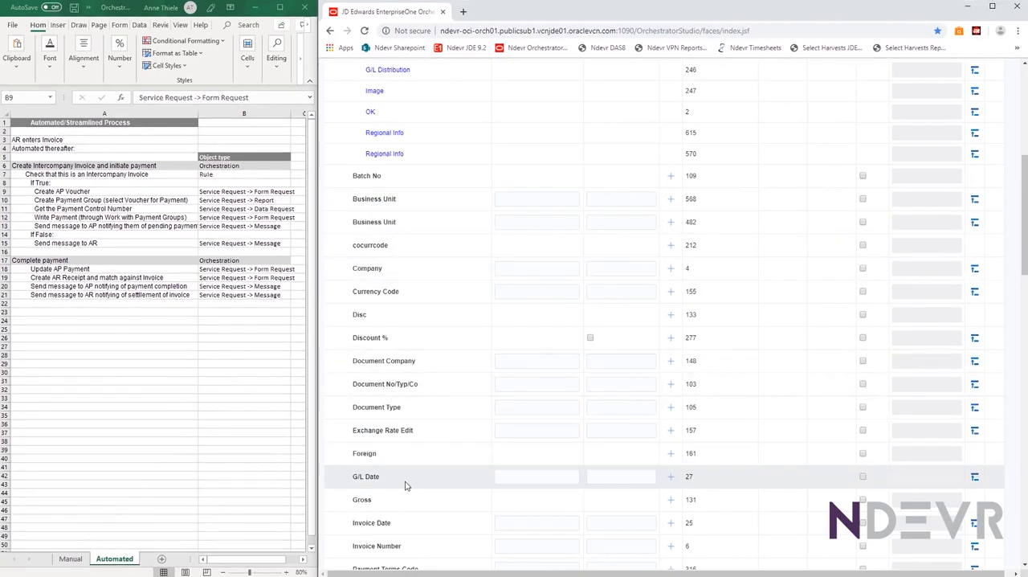
scroll(405, 484, up, 5)
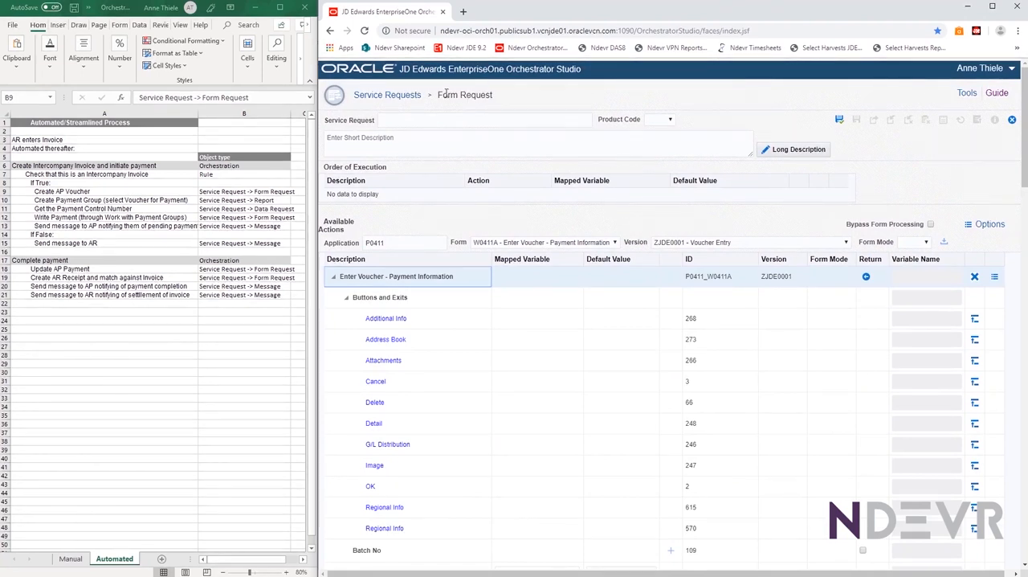
click(1012, 121)
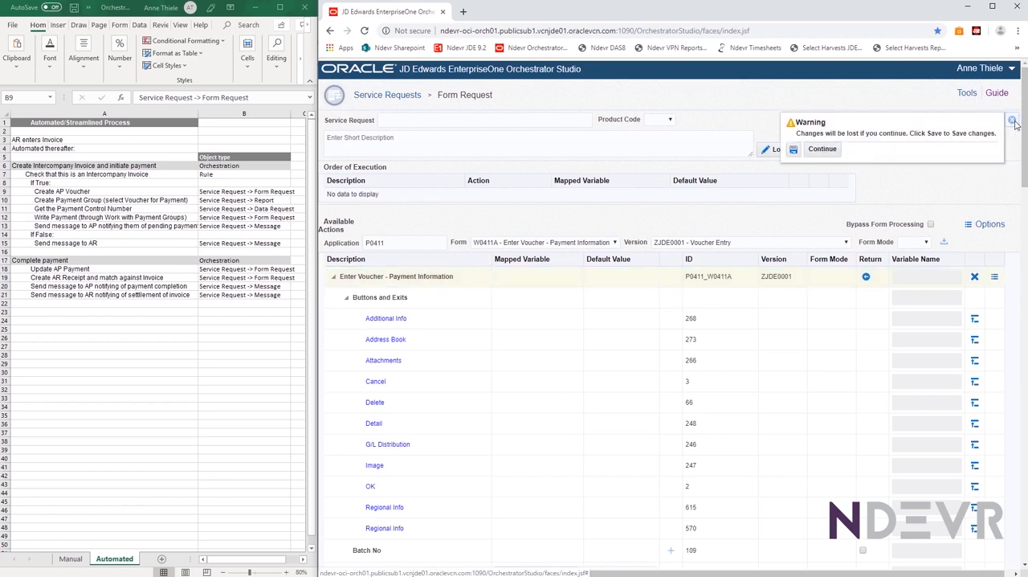
click(821, 149)
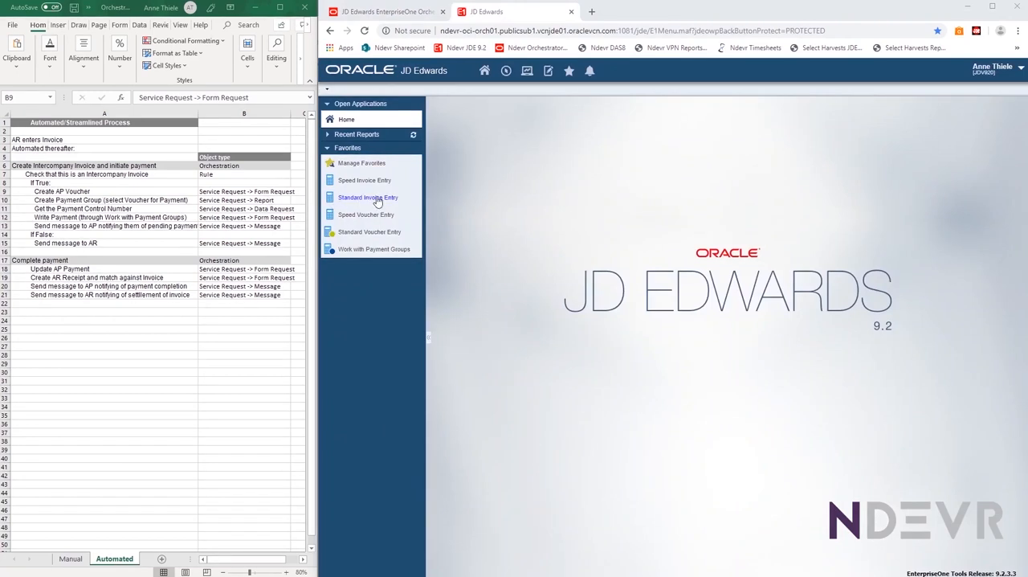
Open Speed Voucher Entry in JD Edwards and start recording a process on it
click(338, 219)
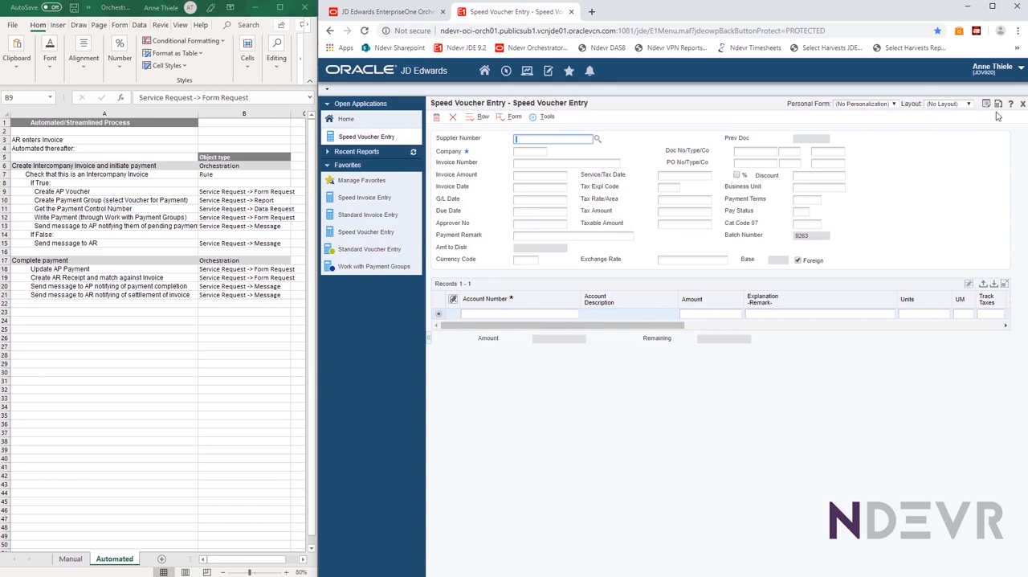
click(1021, 71)
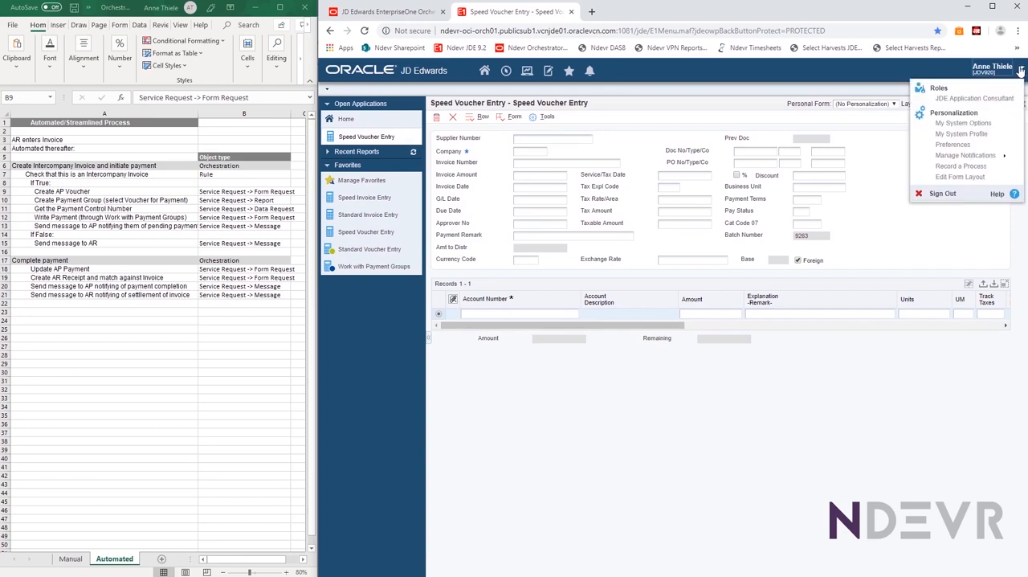
click(961, 166)
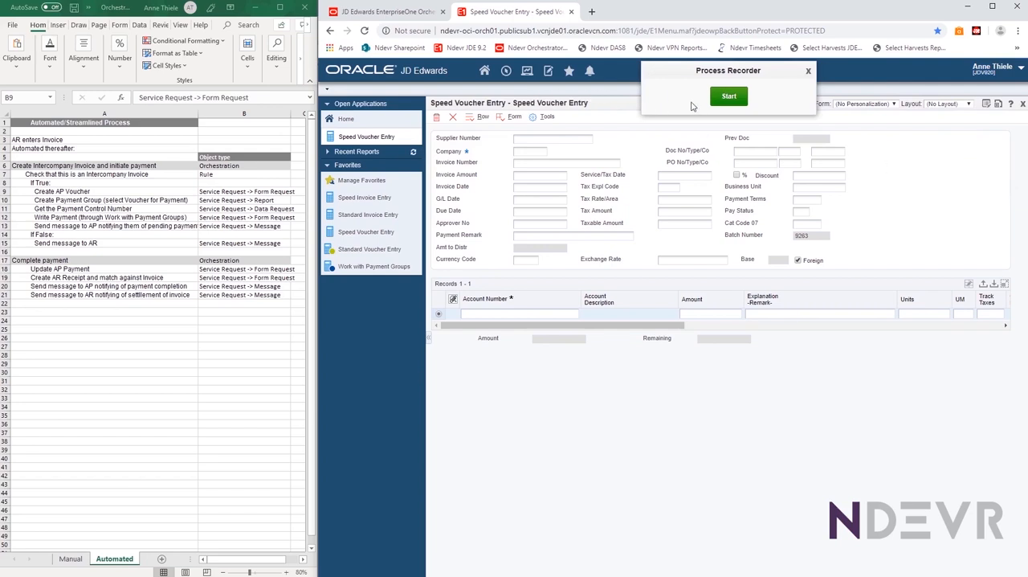
click(729, 96)
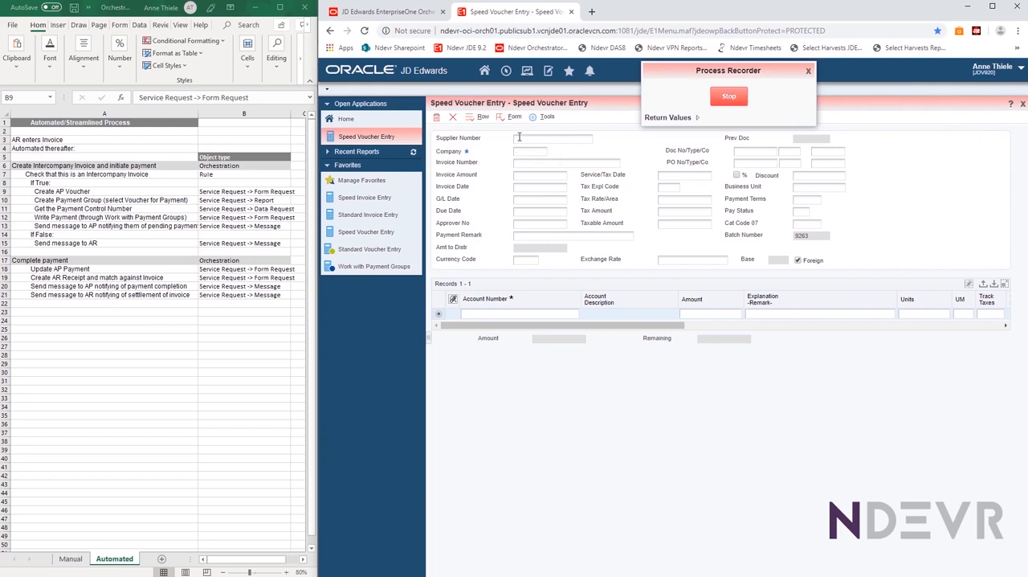
Enter the voucher's supplier number 50, company 00150, invoice number AT001 and invoice amount 12,000 while recording
click(569, 140)
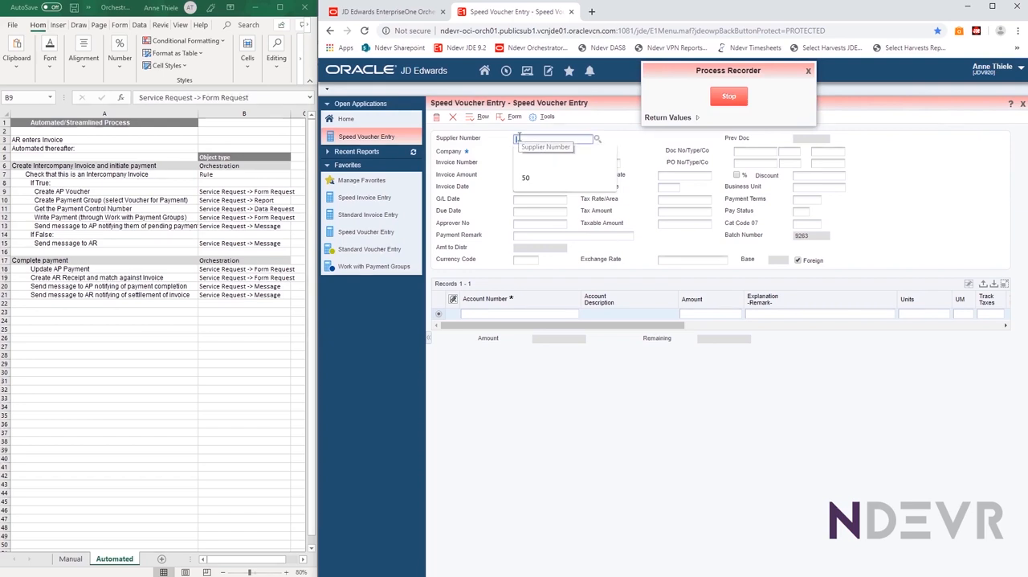
click(563, 157)
text(150)
key(Tab)
text(AT001)
key(Tab)
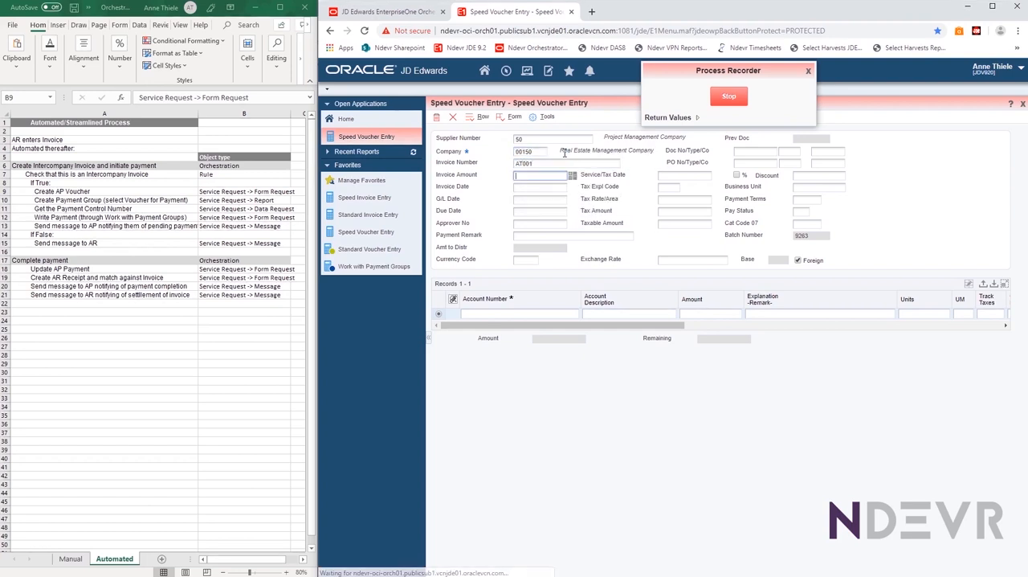
text(12000)
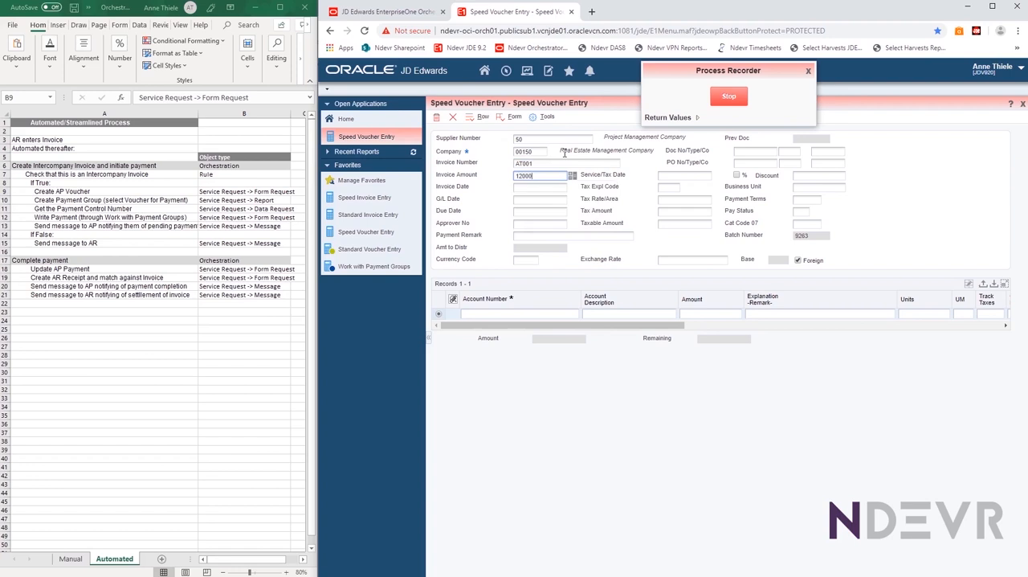
key(Tab)
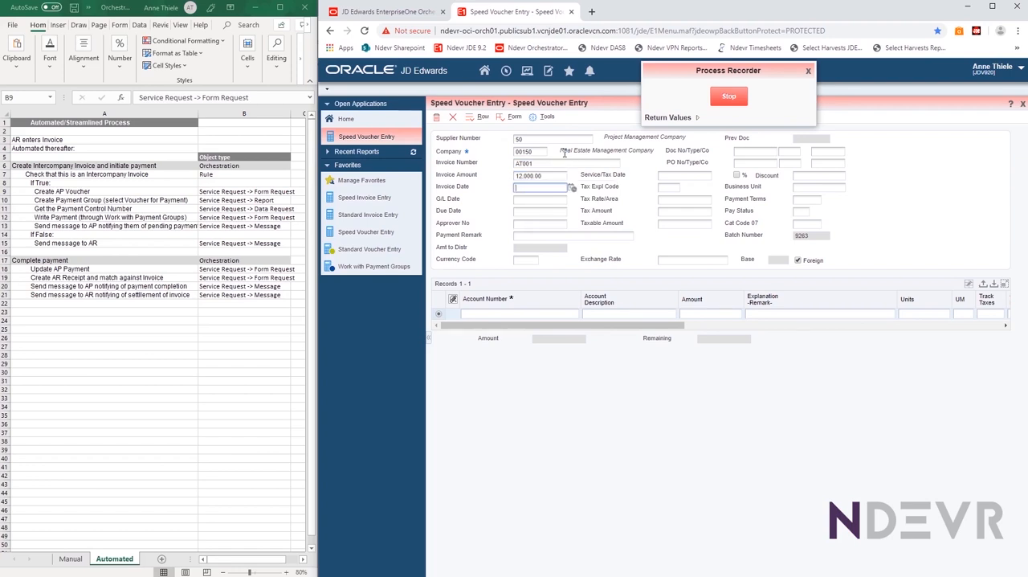
Set the invoice and G/L dates to 19/08/26, fill in the remark Car Park Maintenance and the distribution account, and submit the voucher
text(19/08/2)
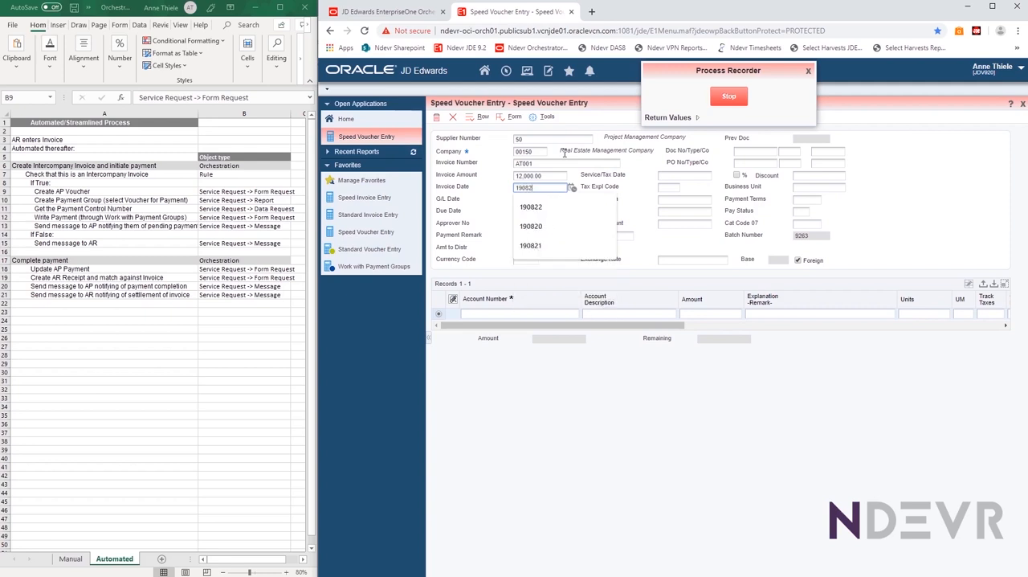
text(6)
key(Tab)
text(19/08/)
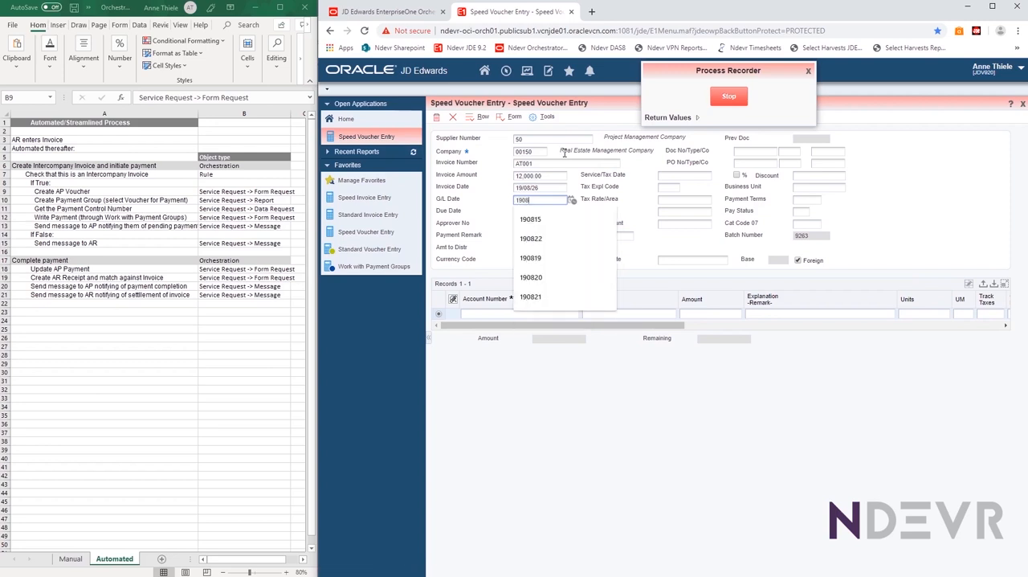
text(26)
key(Tab)
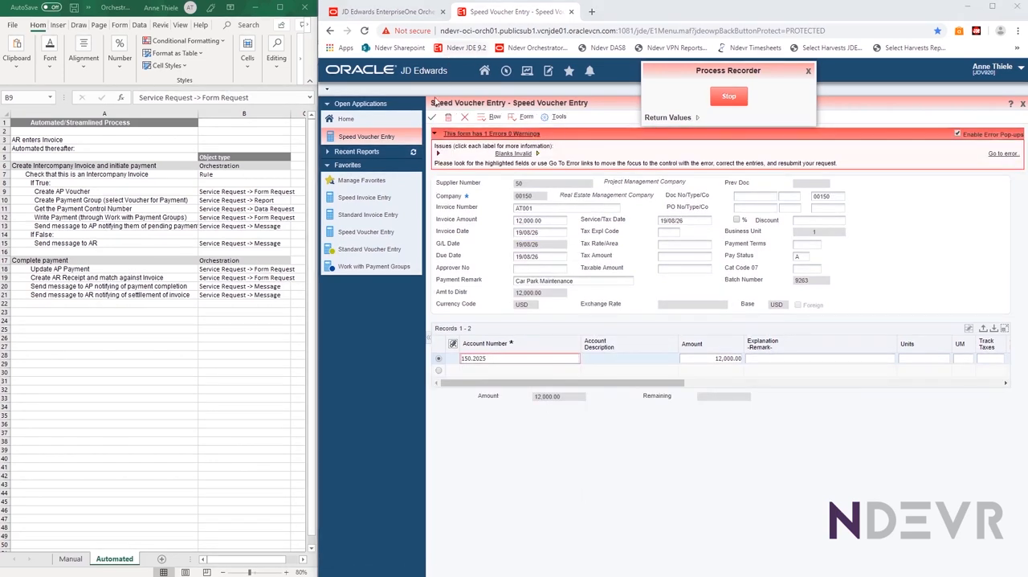
click(431, 118)
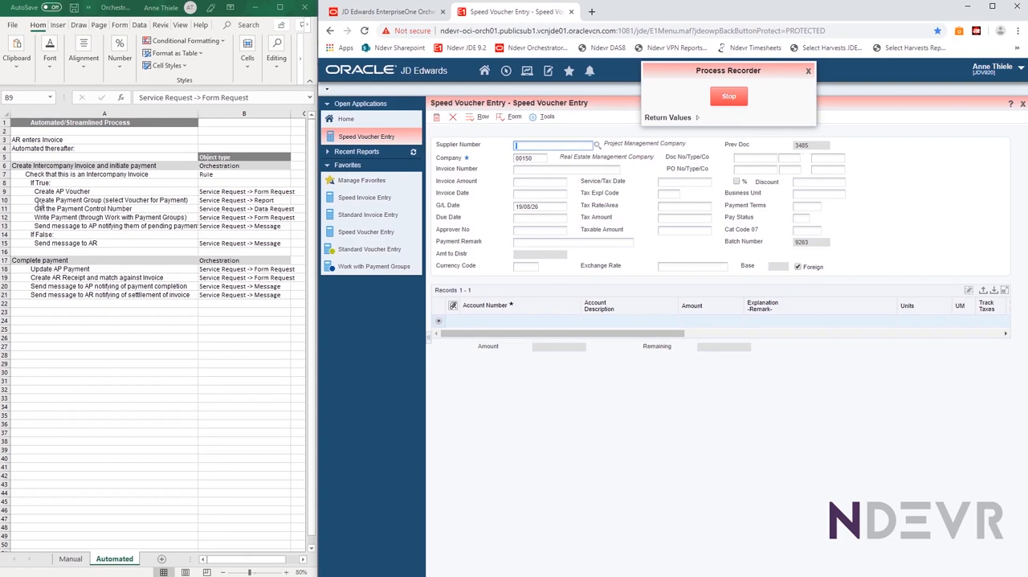
Locate the payment group and payment control number steps in the process sheet, and add Prev Doc to the recording's return values
click(24, 199)
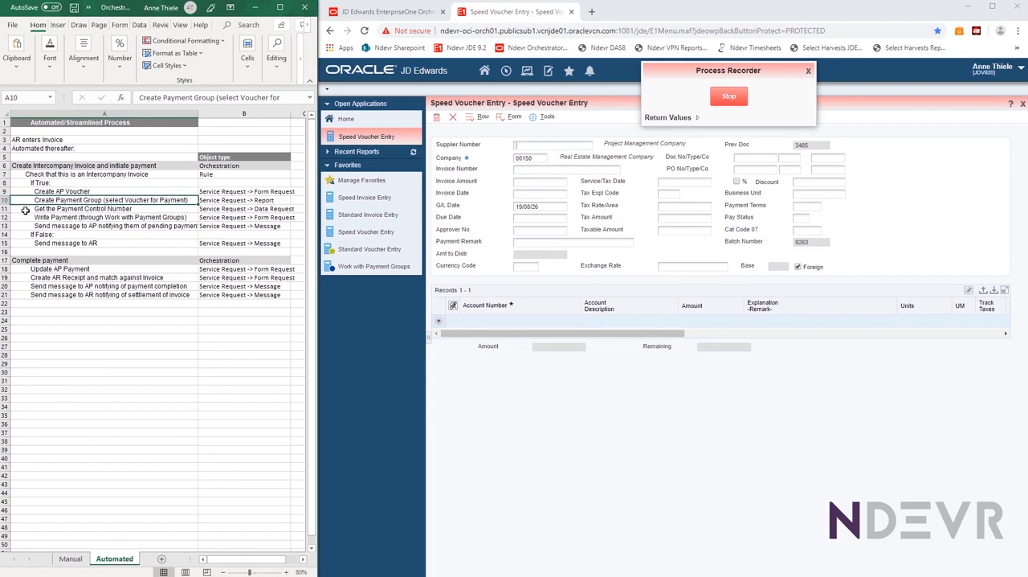
click(25, 210)
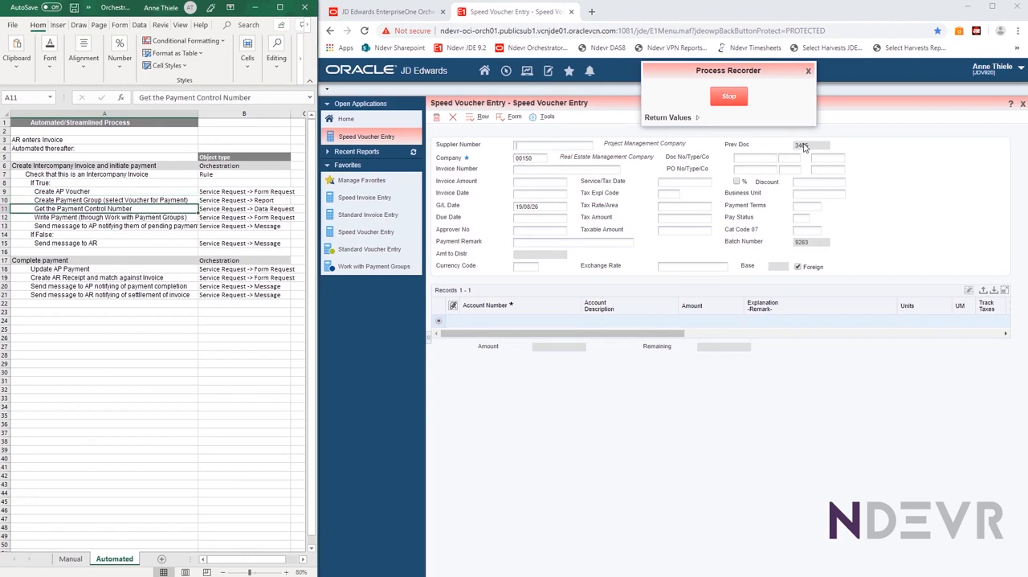
click(652, 119)
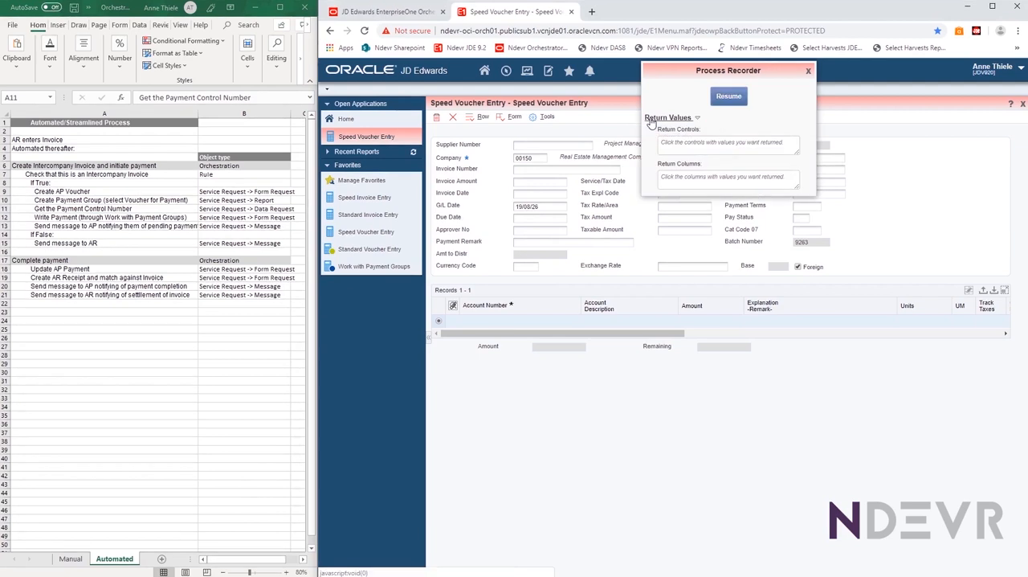
click(826, 147)
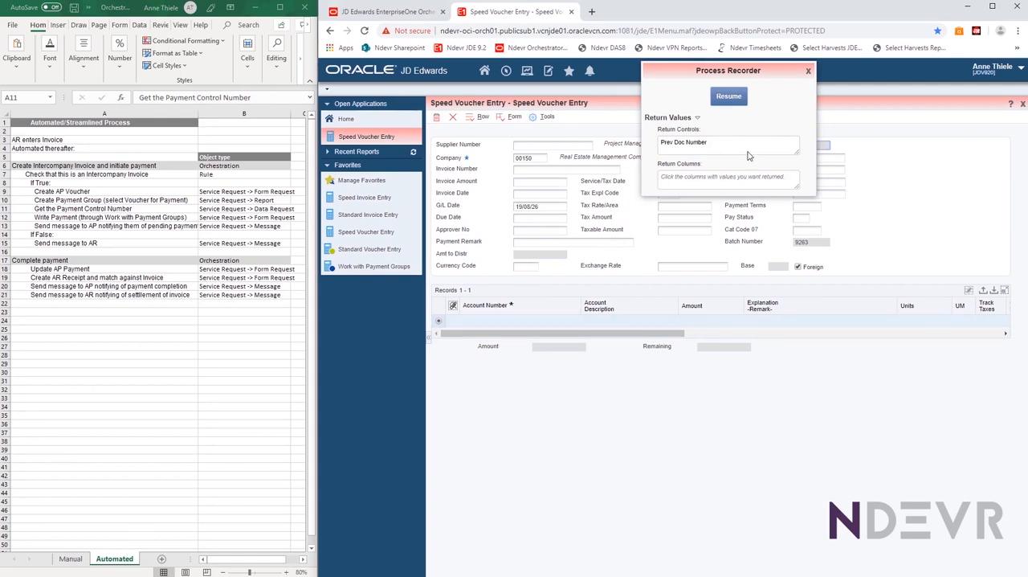
click(728, 98)
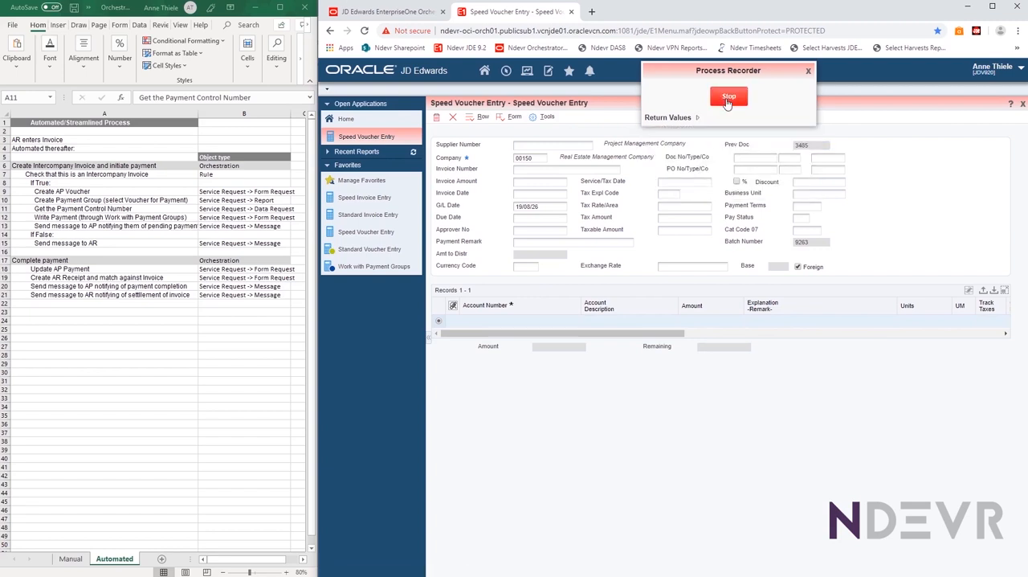
Stop the recording, save it as AP_Voucher_Entry with description Create AP Voucher for intercompany and product code 55, and close the recorder
click(727, 102)
click(664, 104)
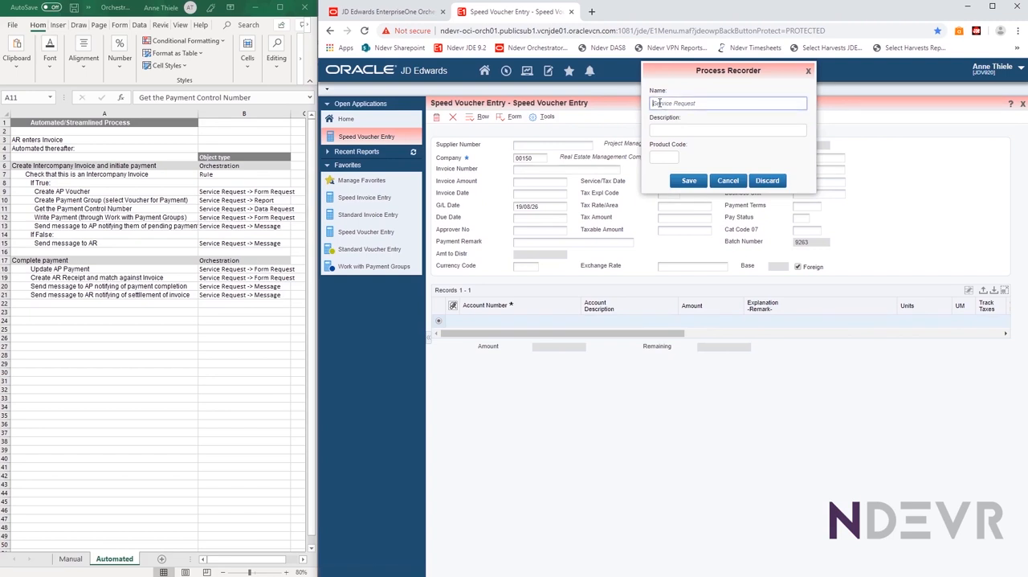
text(o)
key(ctrl+a)
key(BackSpace)
text(AP)
click(655, 126)
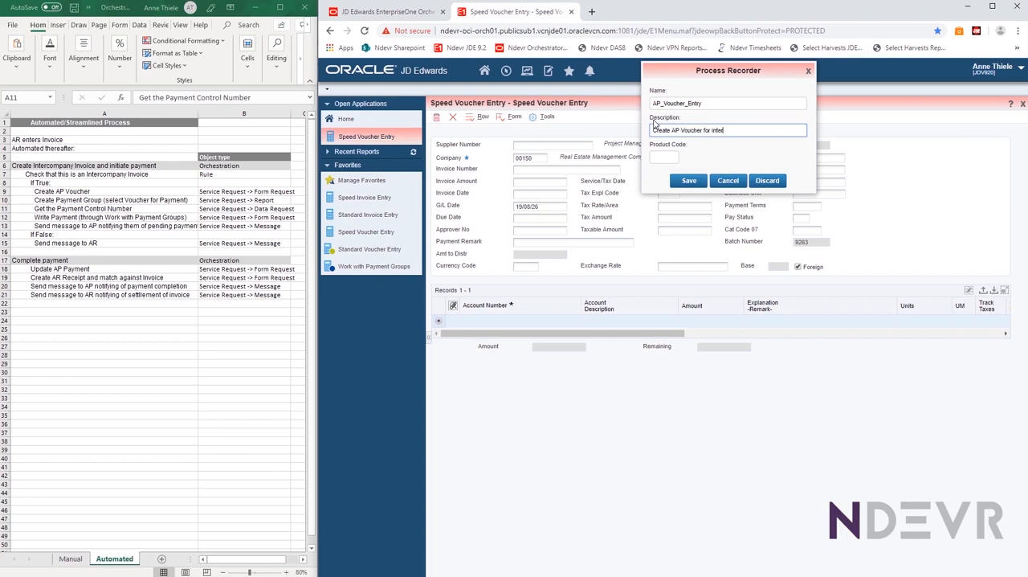
click(667, 154)
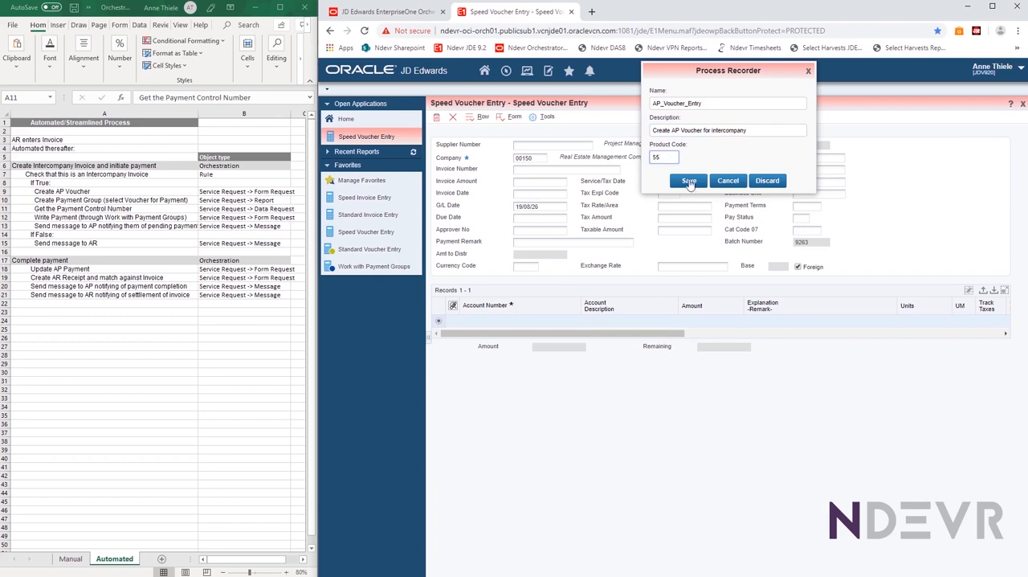
click(689, 181)
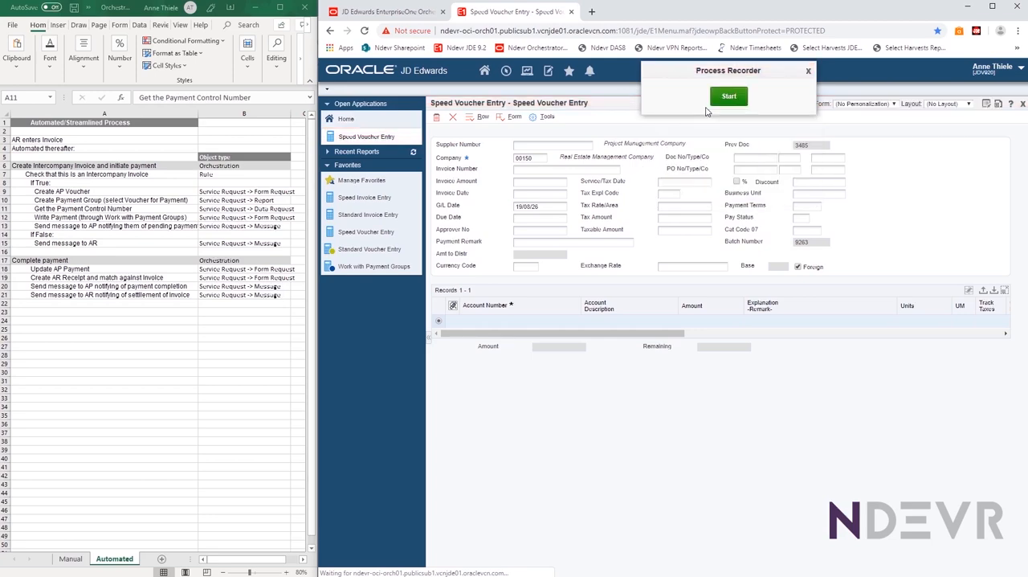
click(805, 70)
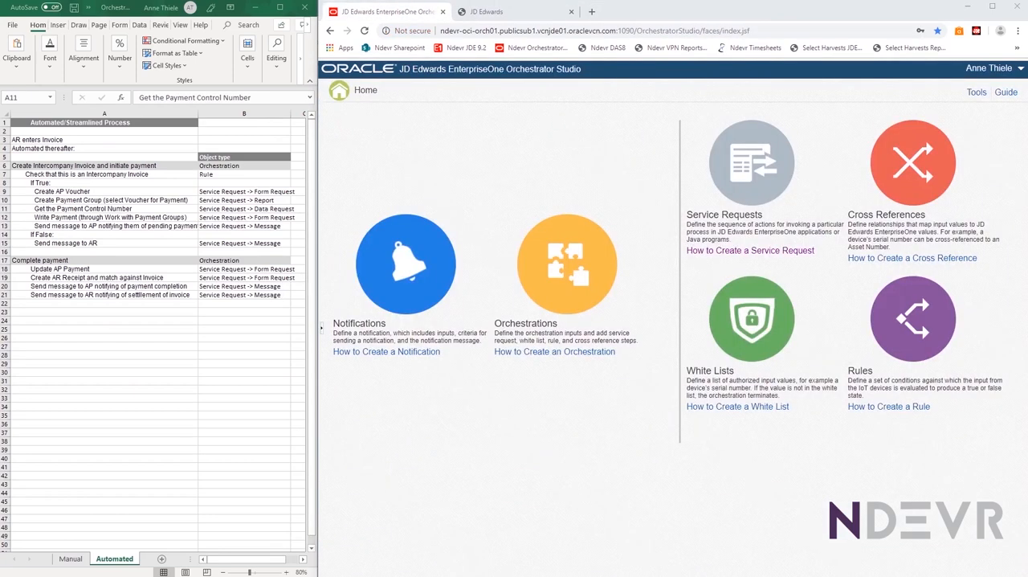
Open the AP_Voucher_Entry service request for editing in Orchestrator Studio and review its order of execution and available actions
click(755, 147)
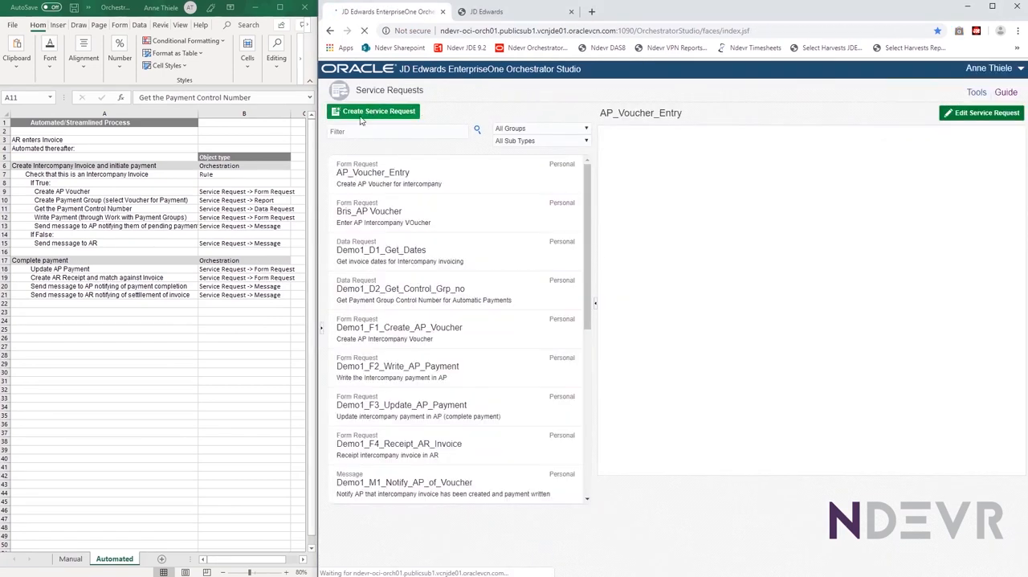
click(497, 174)
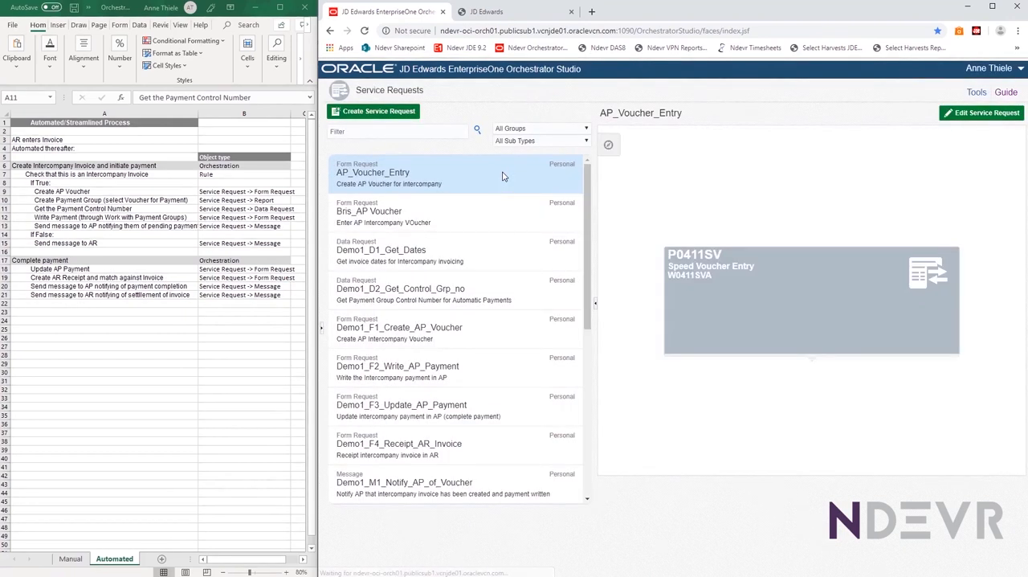
click(961, 117)
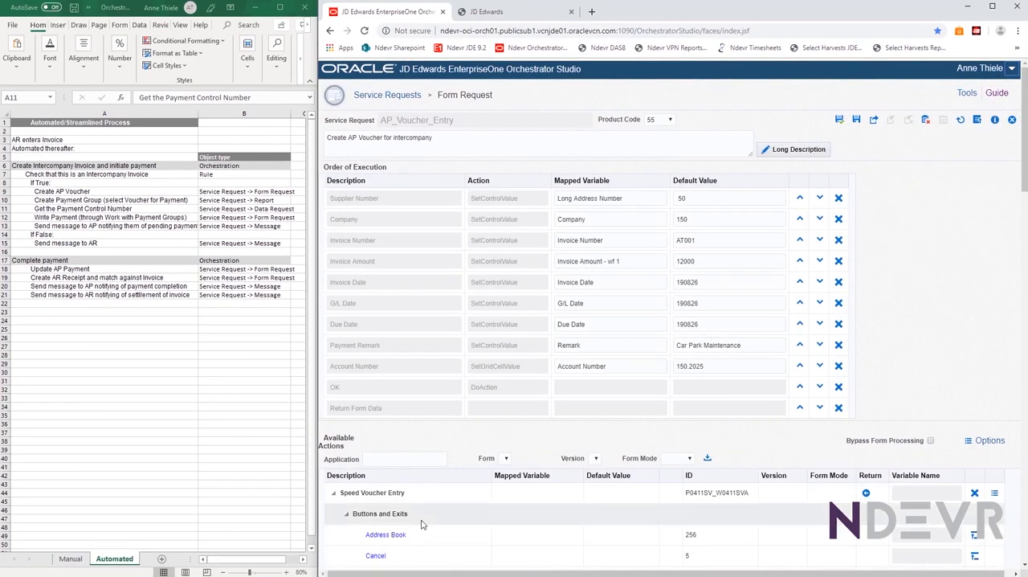
scroll(389, 411, down, 3)
scroll(389, 411, down, 2)
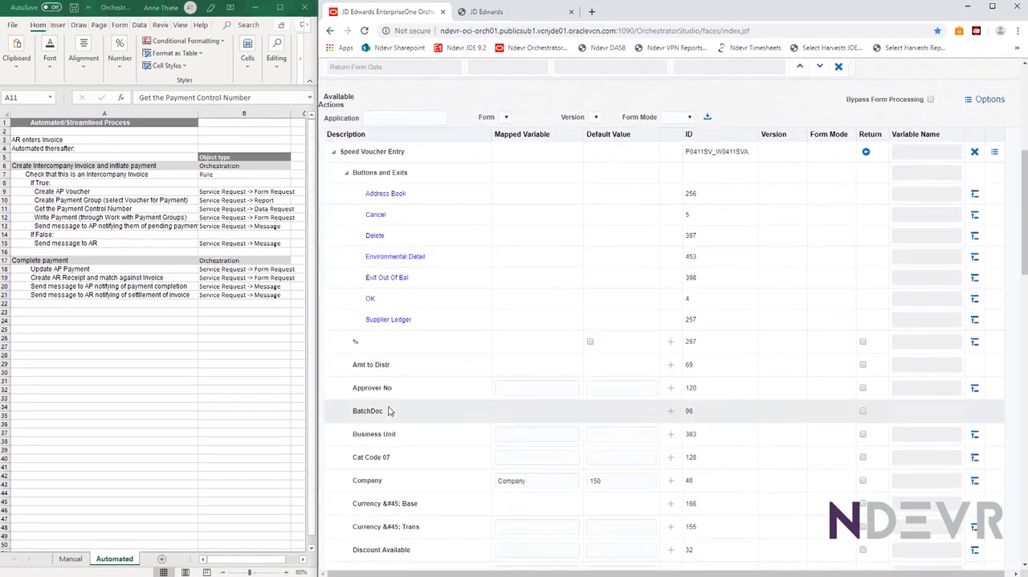
scroll(389, 411, up, 5)
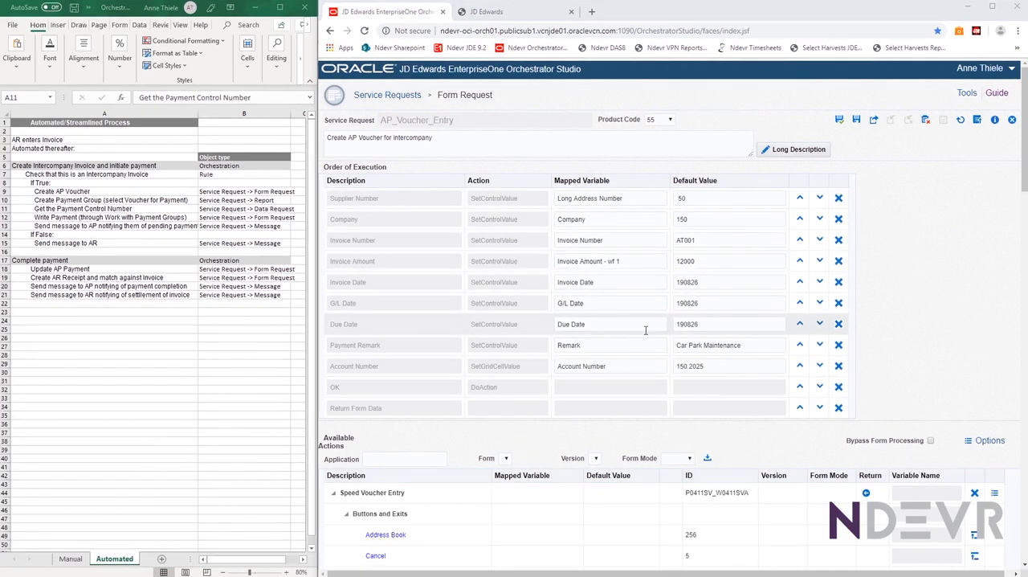
scroll(640, 339, down, 3)
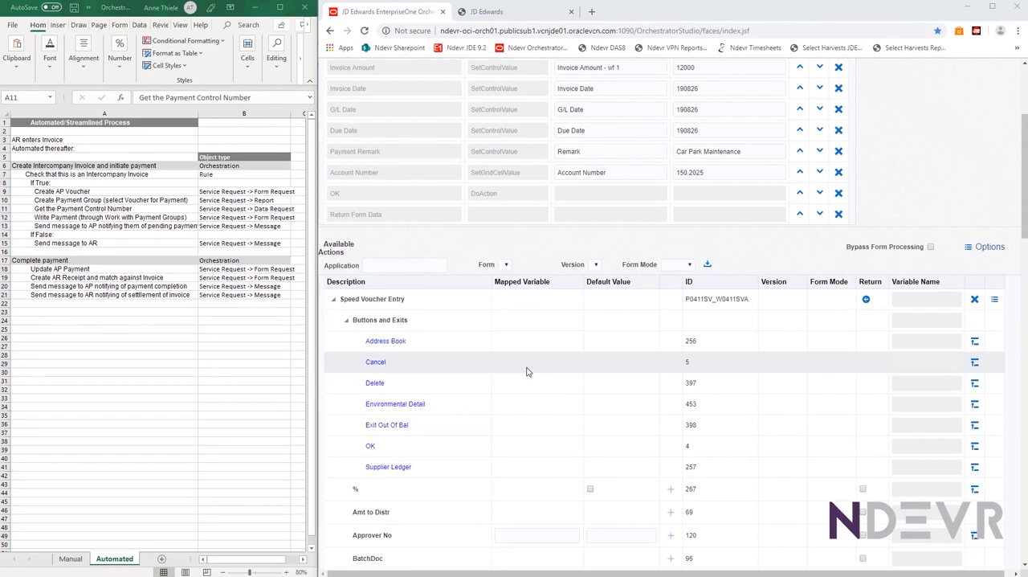
scroll(514, 185, up, 3)
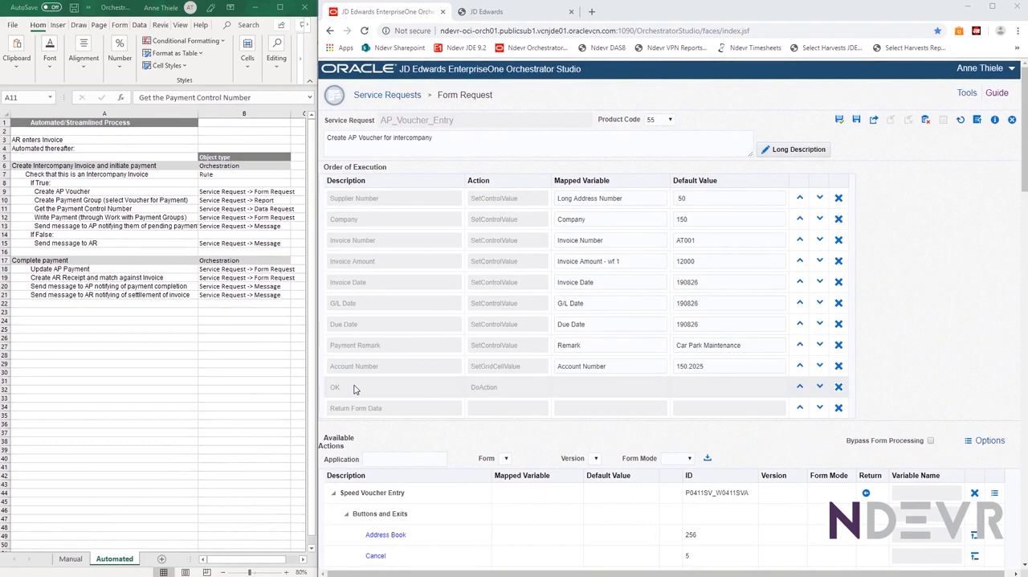
Map the Payment Terms field to a variable named Payment Terms and add it to the order of execution
scroll(356, 390, down, 2)
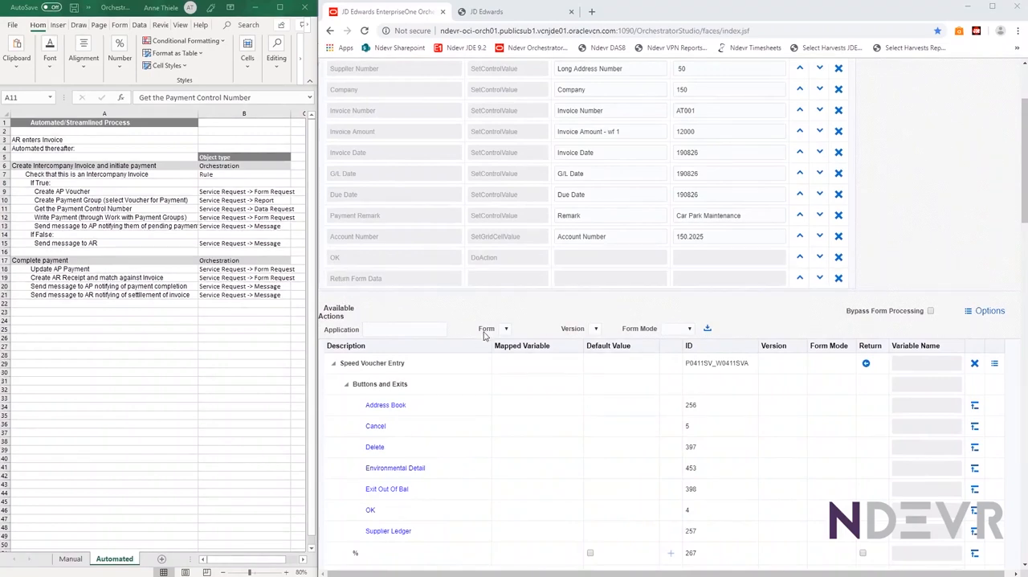
scroll(485, 420, down, 2)
scroll(486, 419, down, 2)
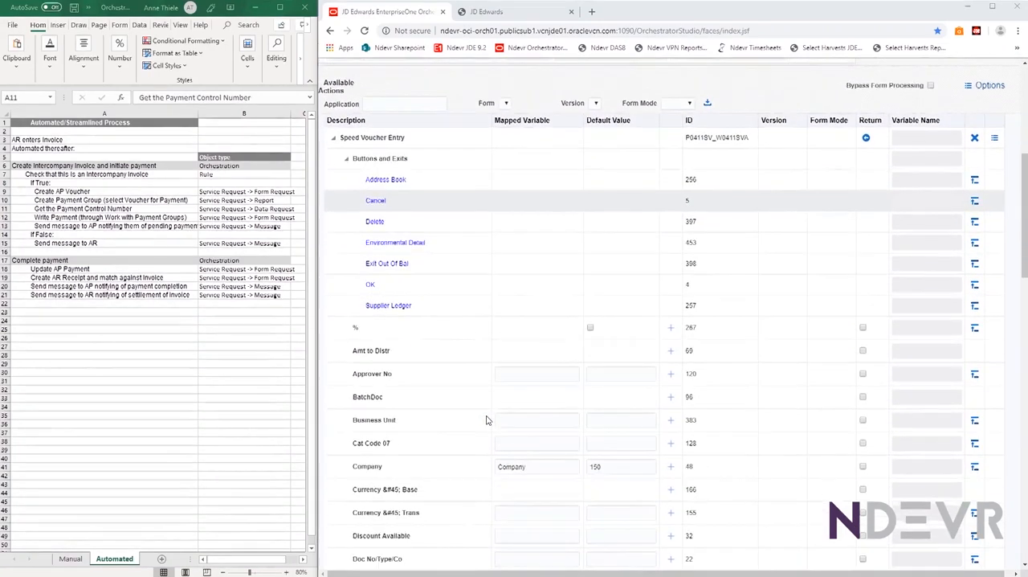
scroll(484, 486, down, 5)
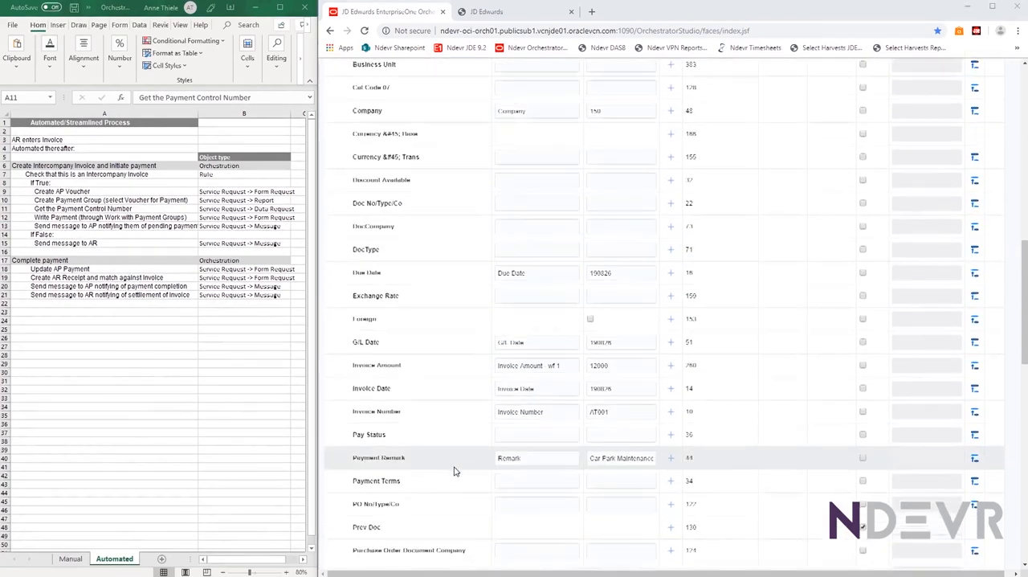
scroll(450, 449, down, 2)
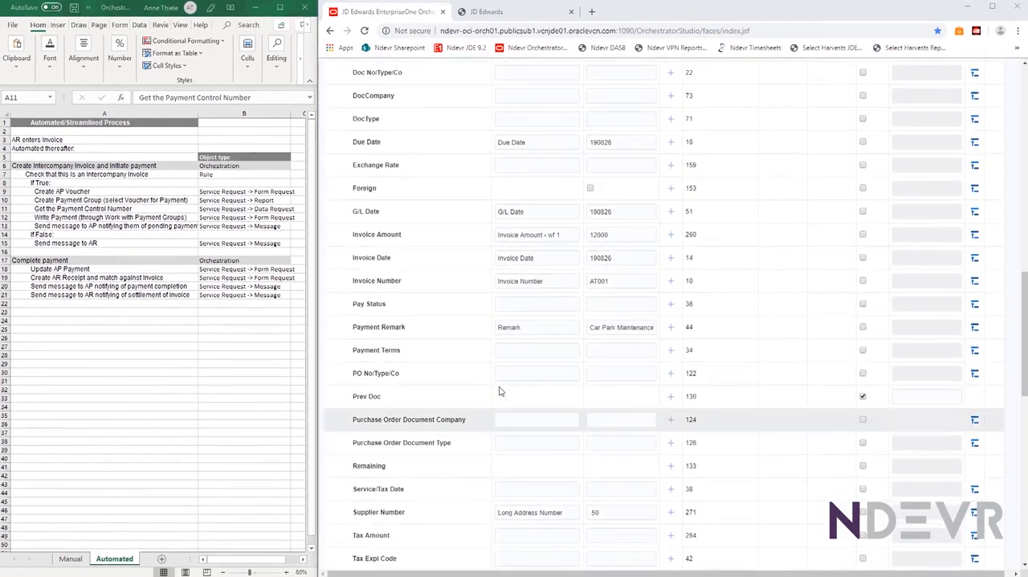
click(540, 350)
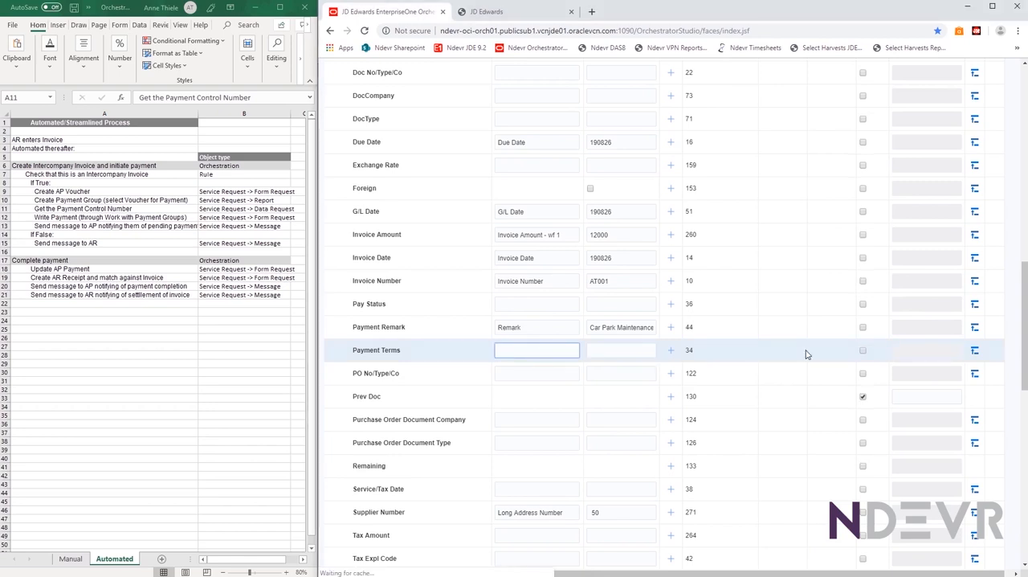
text(Payment Terms)
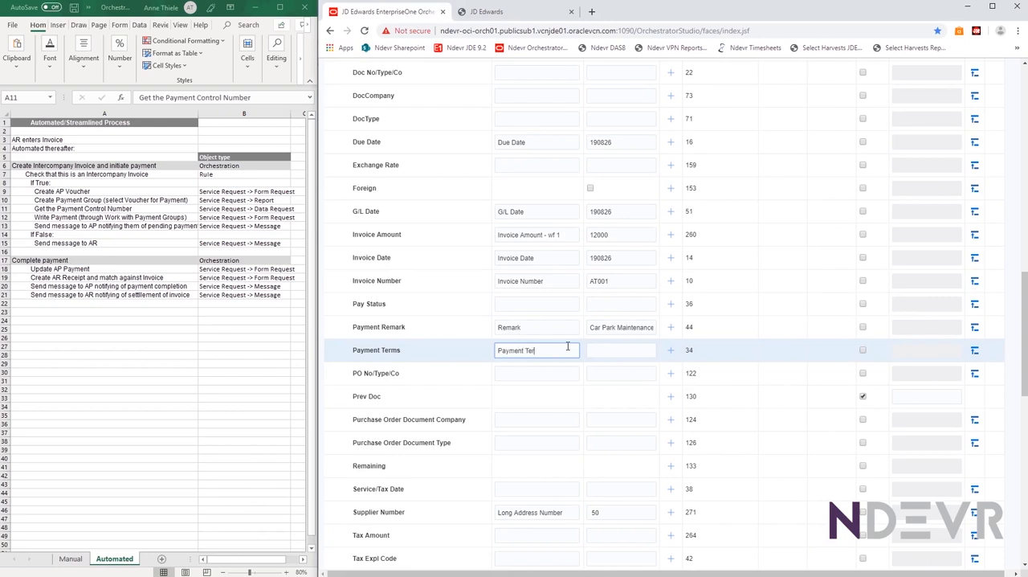
click(974, 353)
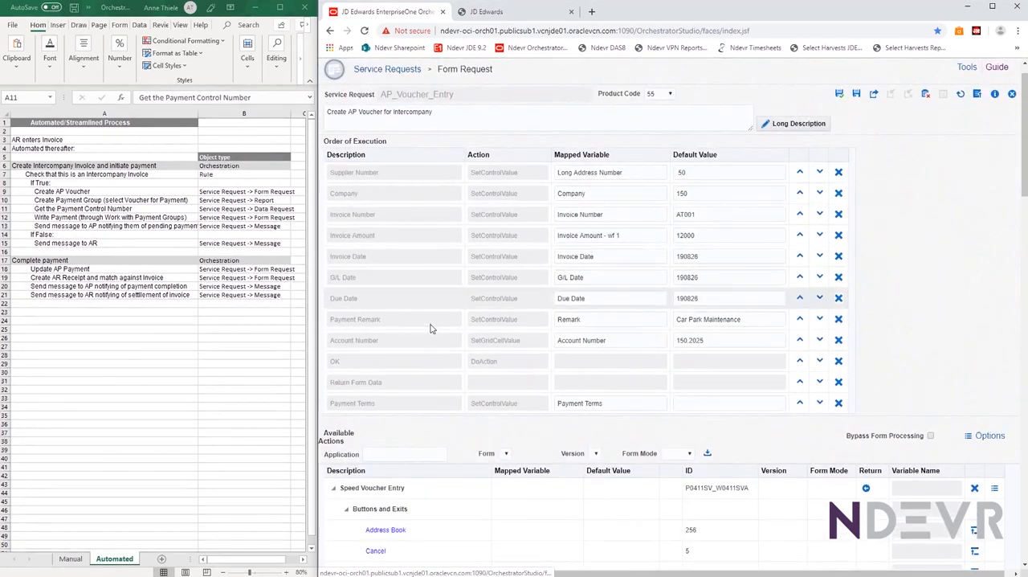
Move Payment Terms ahead of the OK action in the order of execution, and close the form request without saving
click(799, 403)
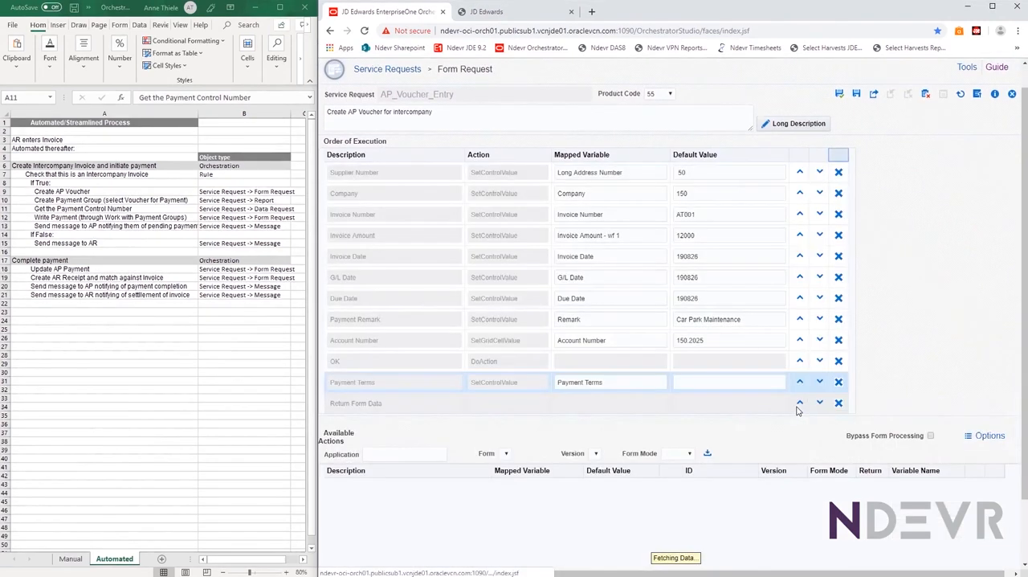
click(800, 383)
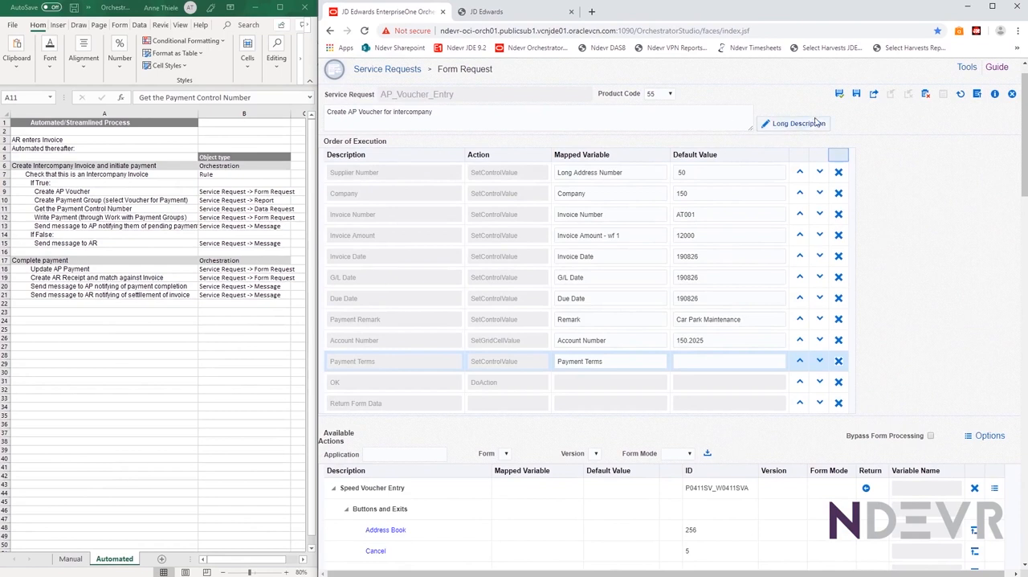
click(1013, 96)
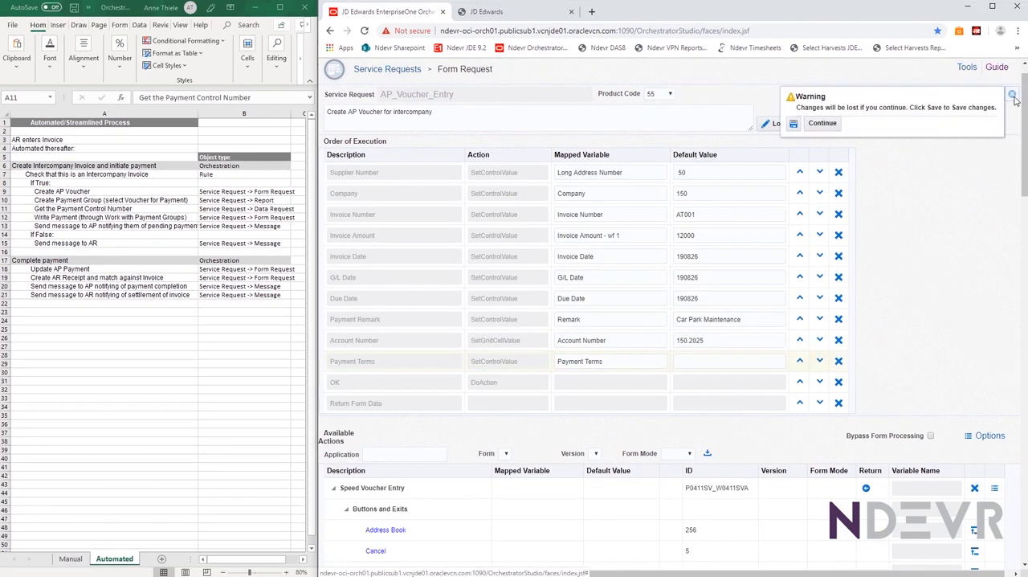
click(823, 126)
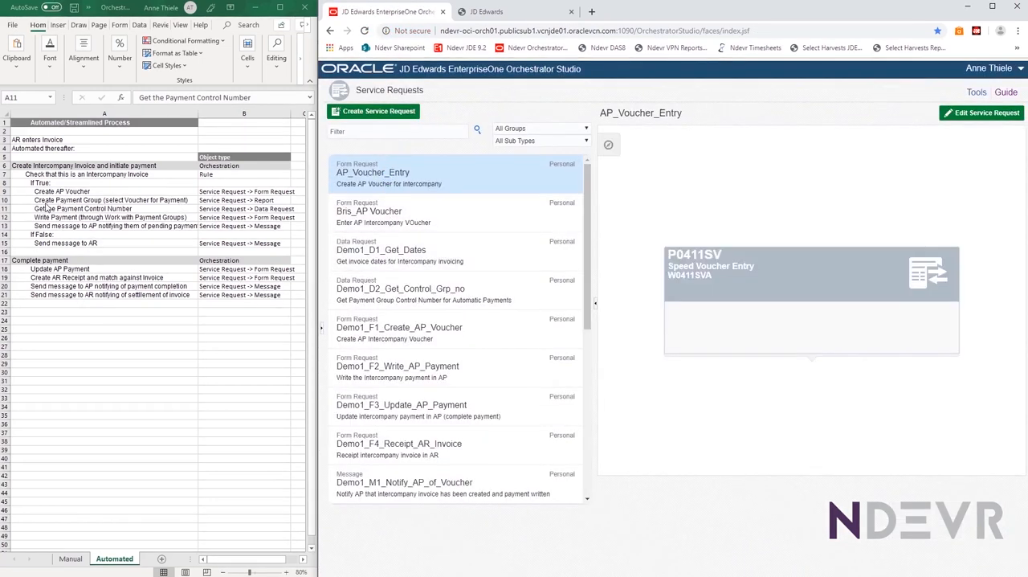
Locate the Create Payment Group step in the process sheet and start creating a Report service request
click(23, 193)
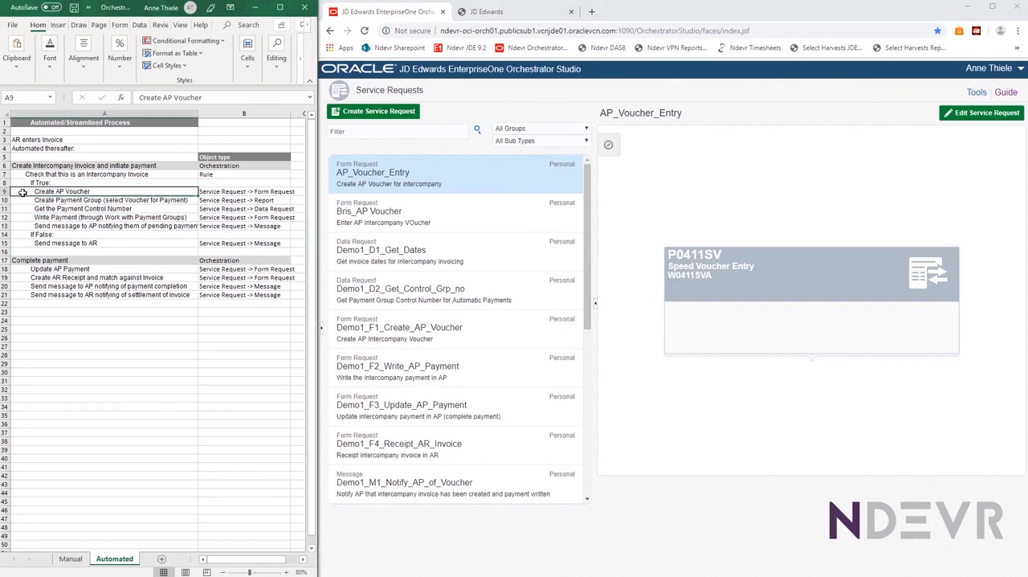
click(29, 200)
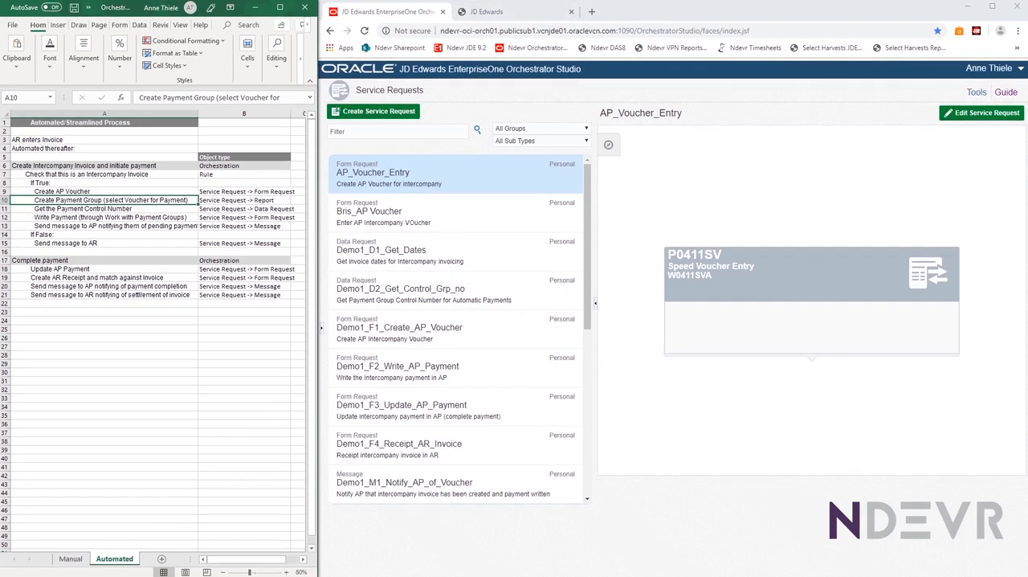
scroll(466, 380, down, 3)
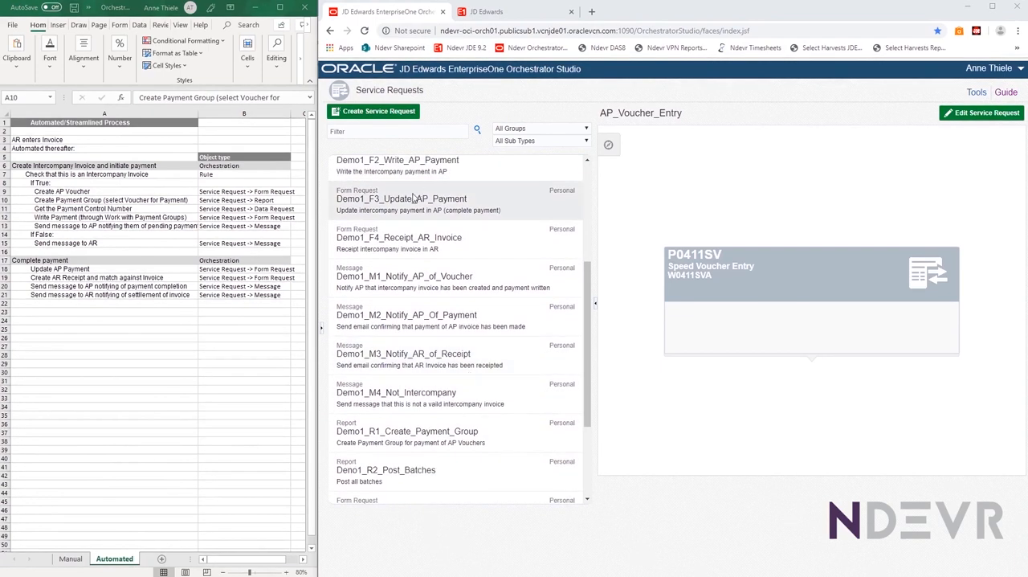
click(360, 113)
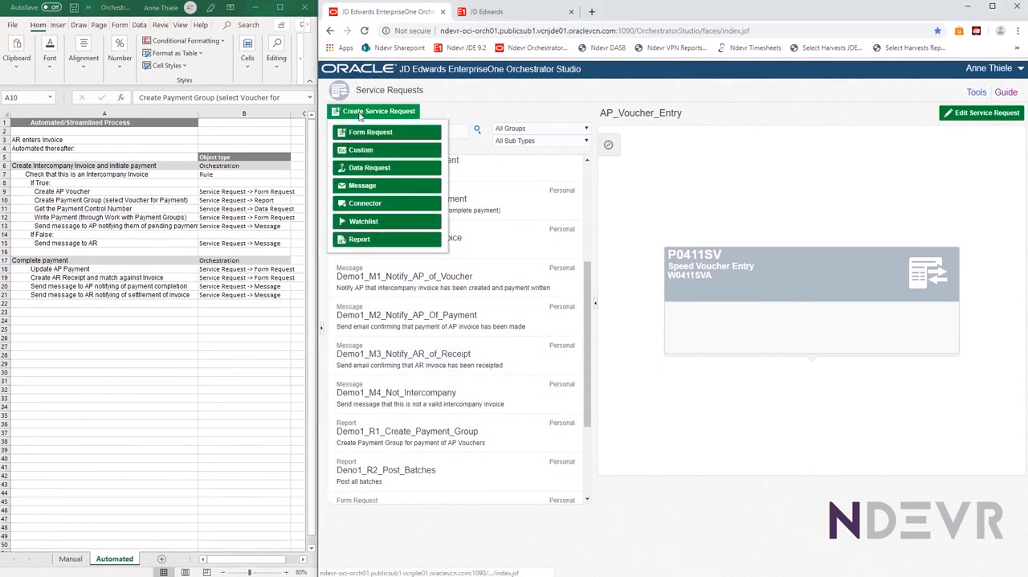
click(344, 244)
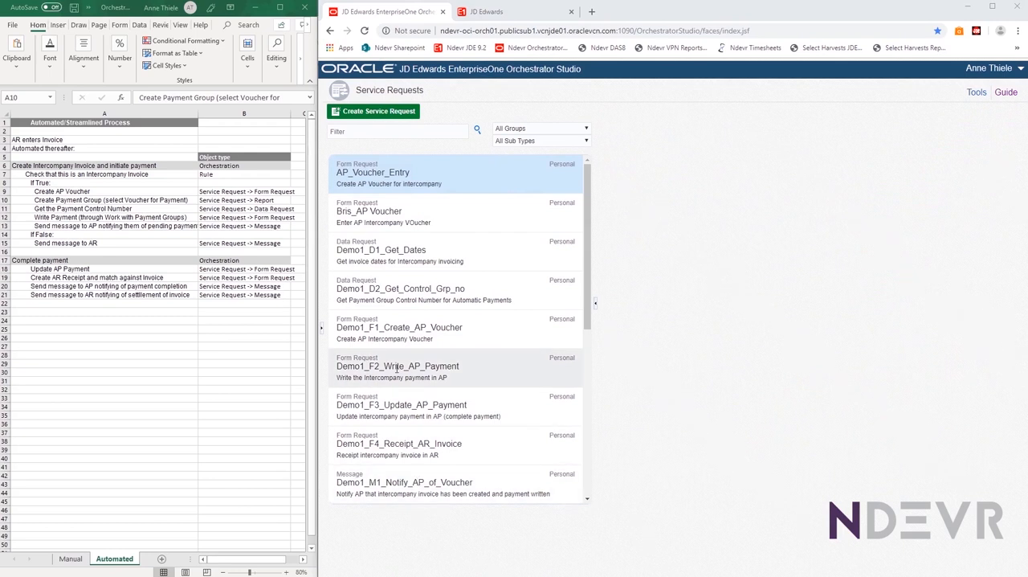
Open the existing Demo1_R1_Create_Payment_Group report service request for editing
scroll(396, 368, down, 4)
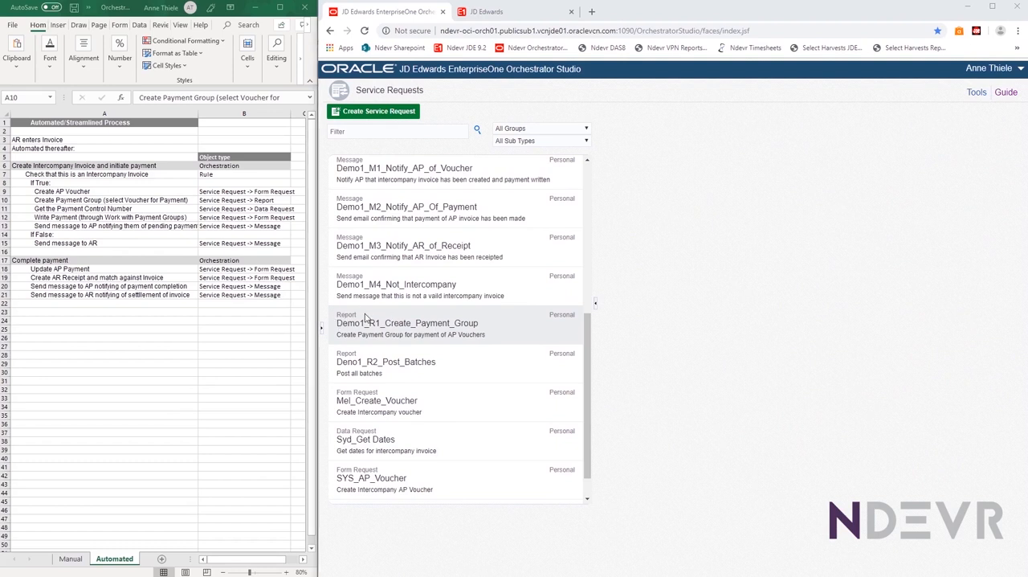
drag(347, 315, 388, 325)
click(389, 326)
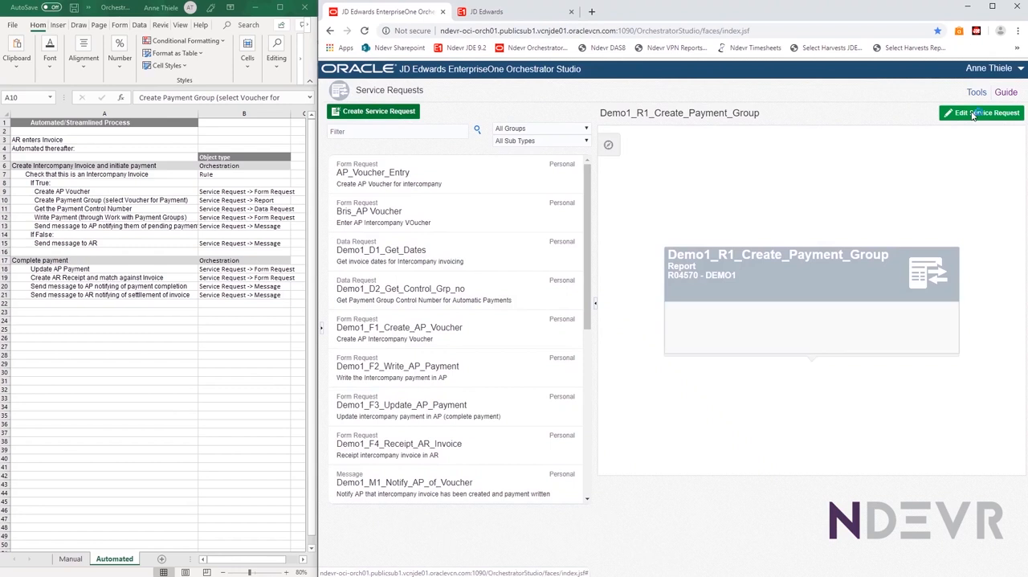
click(973, 116)
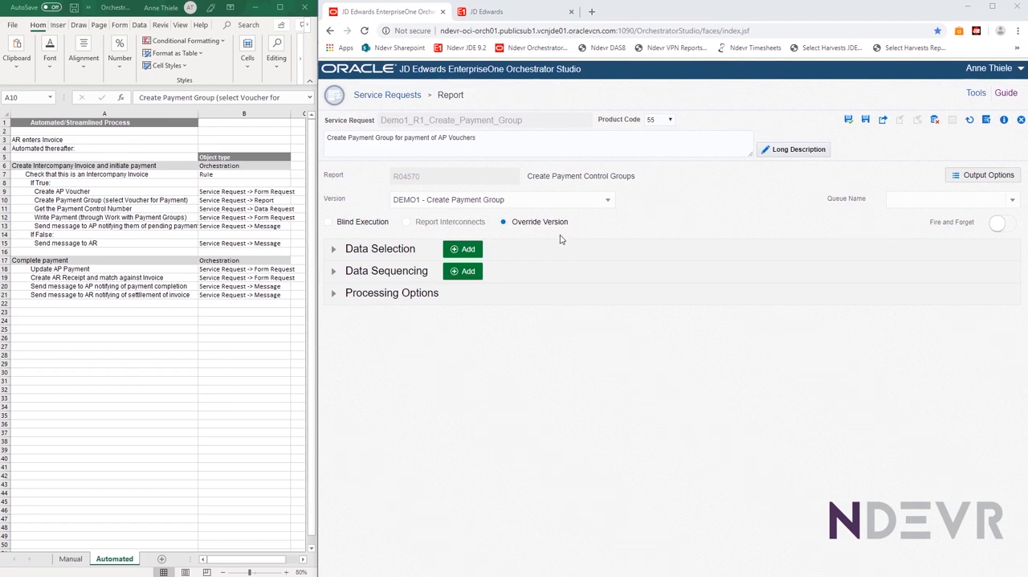
Examine the report's data selection criteria, including the document number variable, and its data sequencing
click(333, 251)
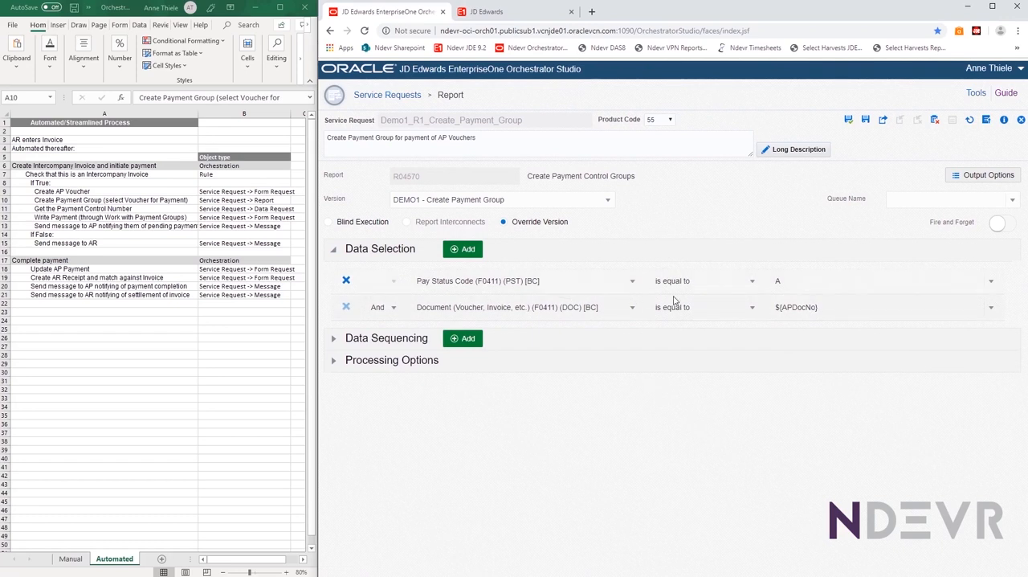
drag(826, 310, 753, 315)
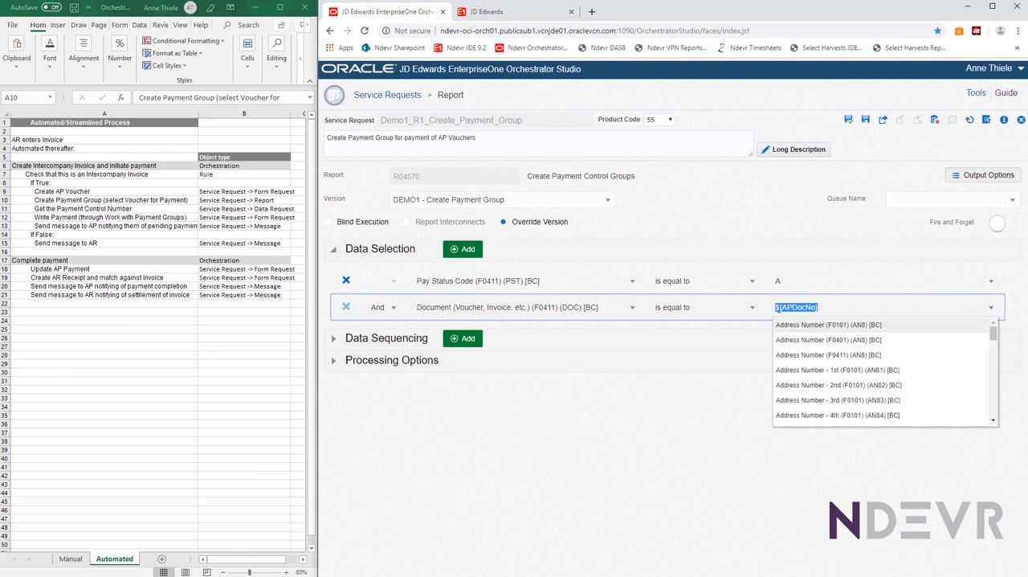
click(824, 309)
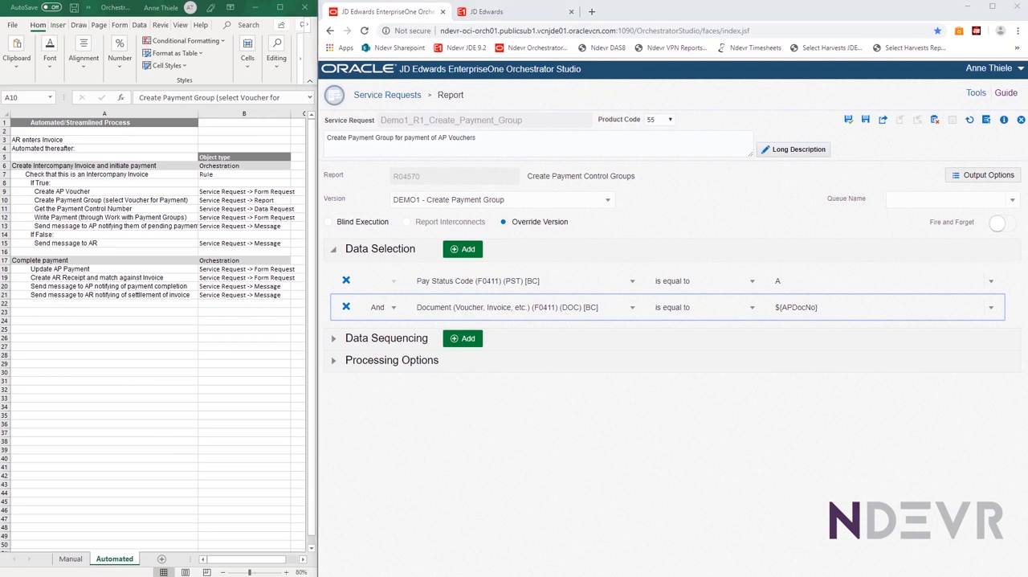
click(335, 344)
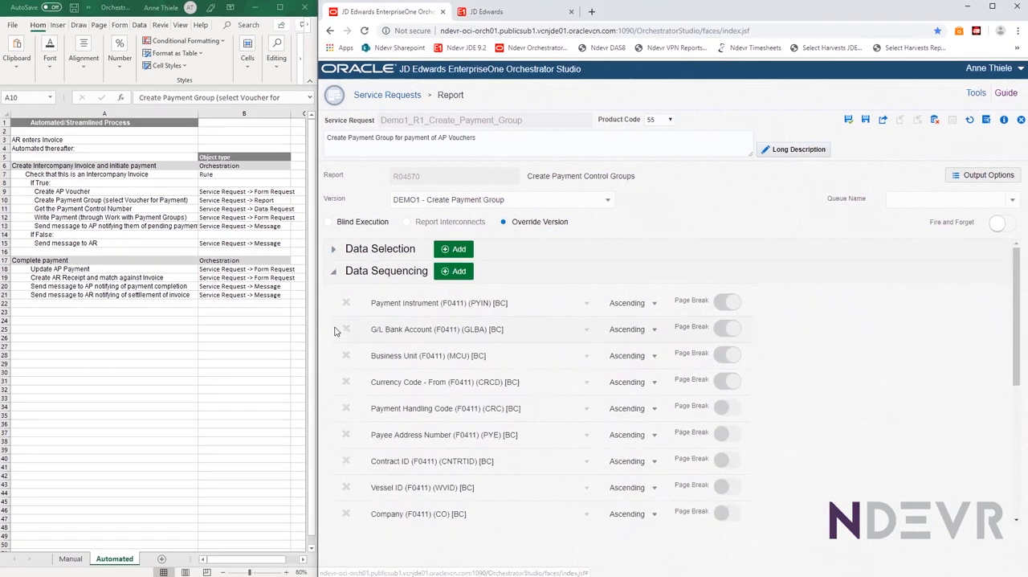
Collapse the data sequencing and review the report's processing option categories
click(335, 273)
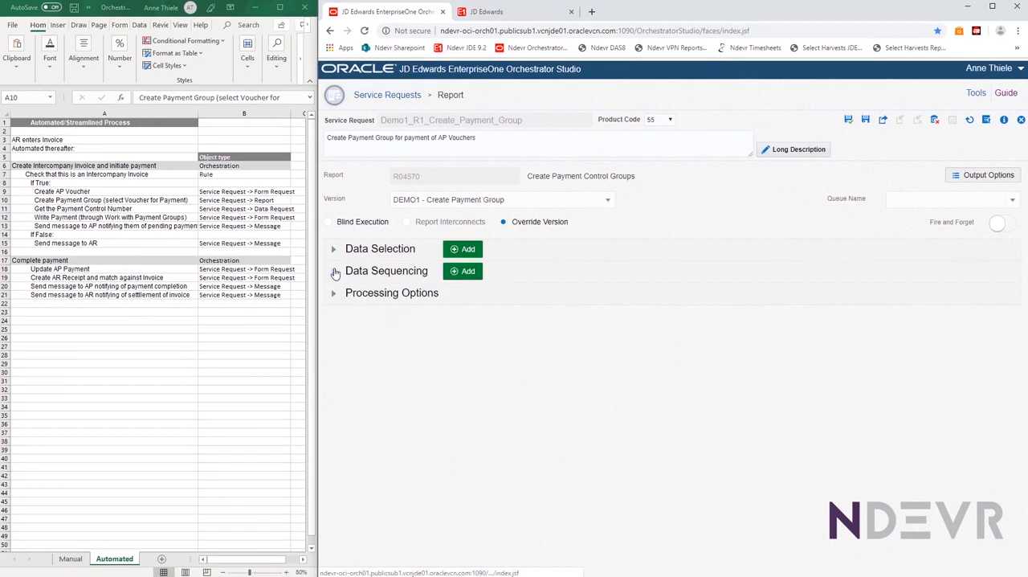
click(333, 297)
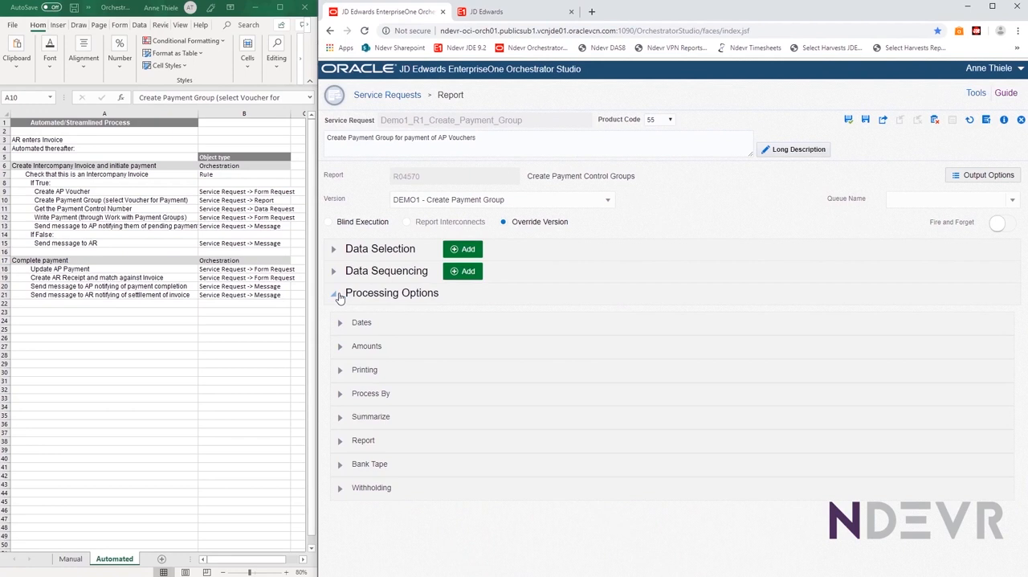
click(335, 292)
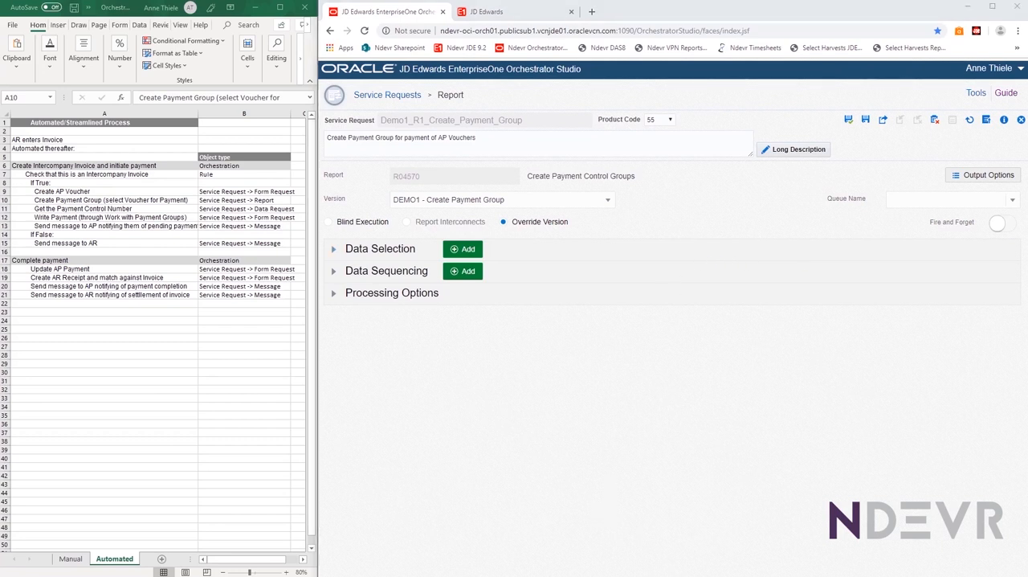
Close the report service request and go through the process sheet's steps up to Get the Payment Control Number
click(22, 210)
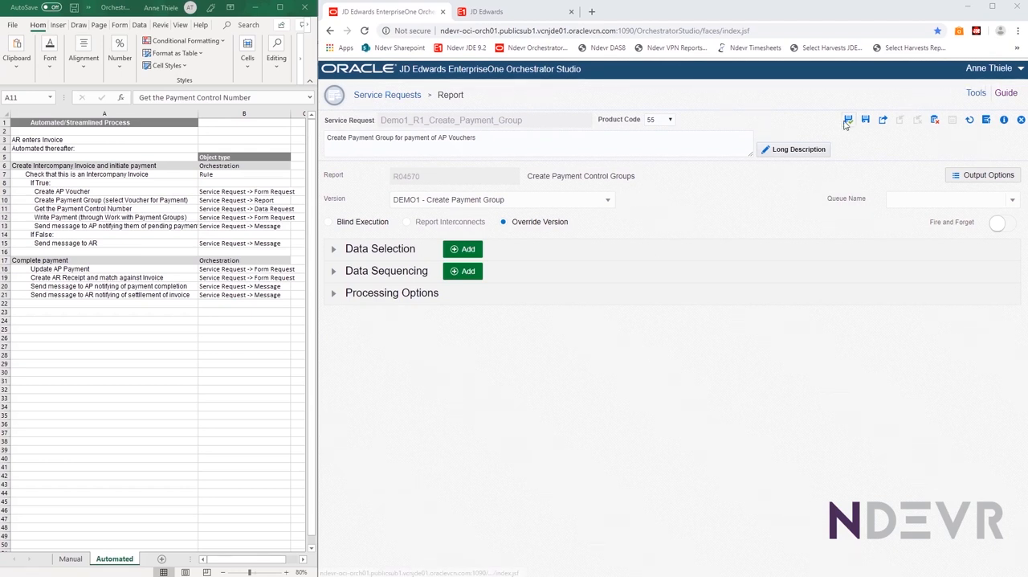
click(1019, 121)
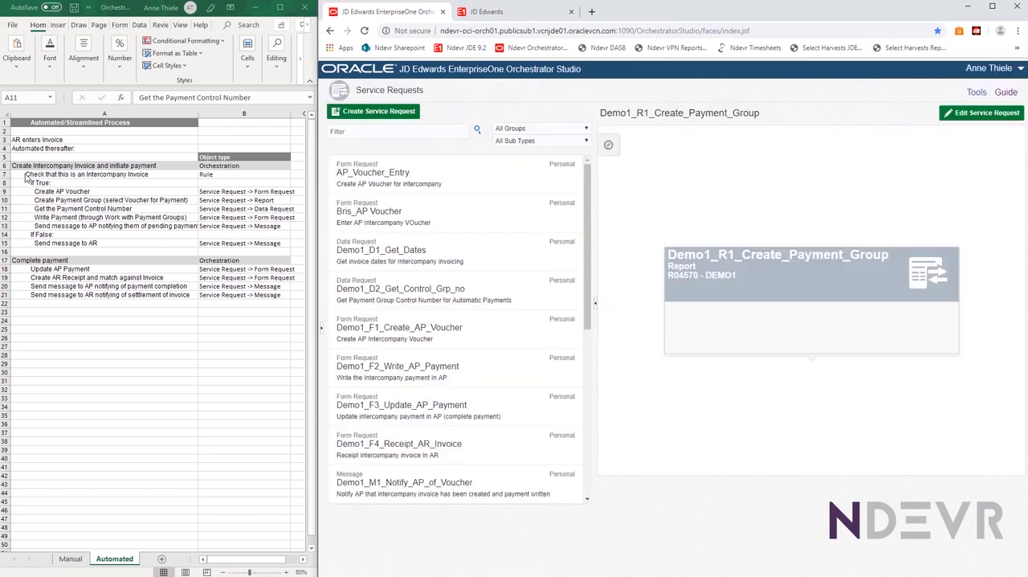
click(25, 173)
click(25, 173)
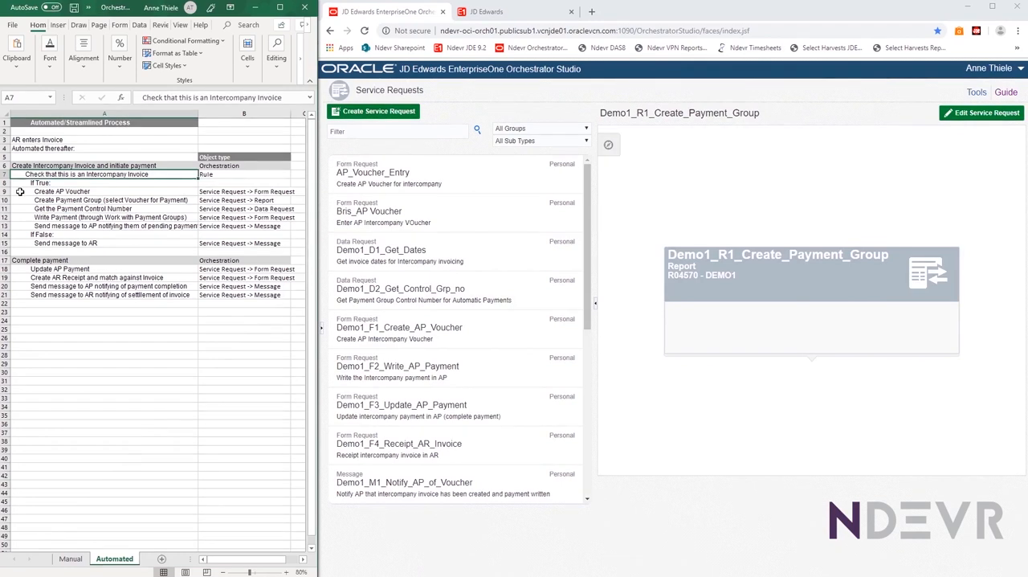
click(22, 192)
click(22, 201)
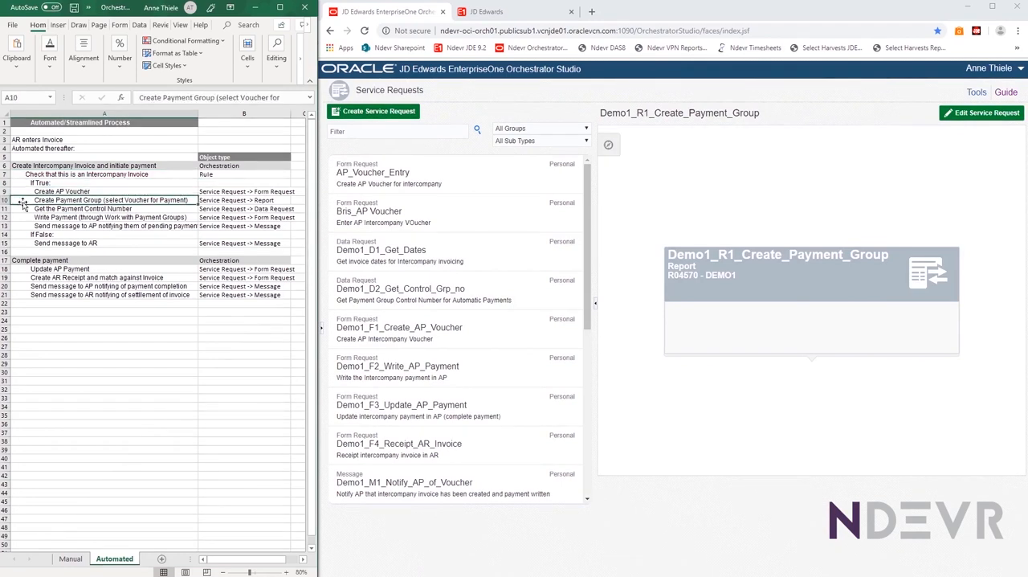
click(28, 210)
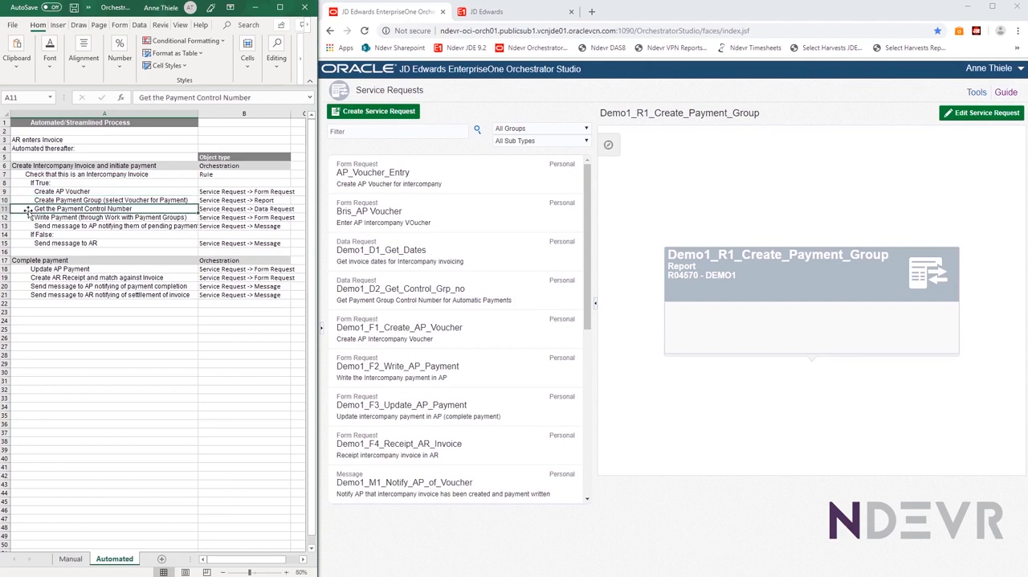
Review the available service request types and open the existing Demo1_D2_Get_Control_Grp_no data request for editing
click(365, 113)
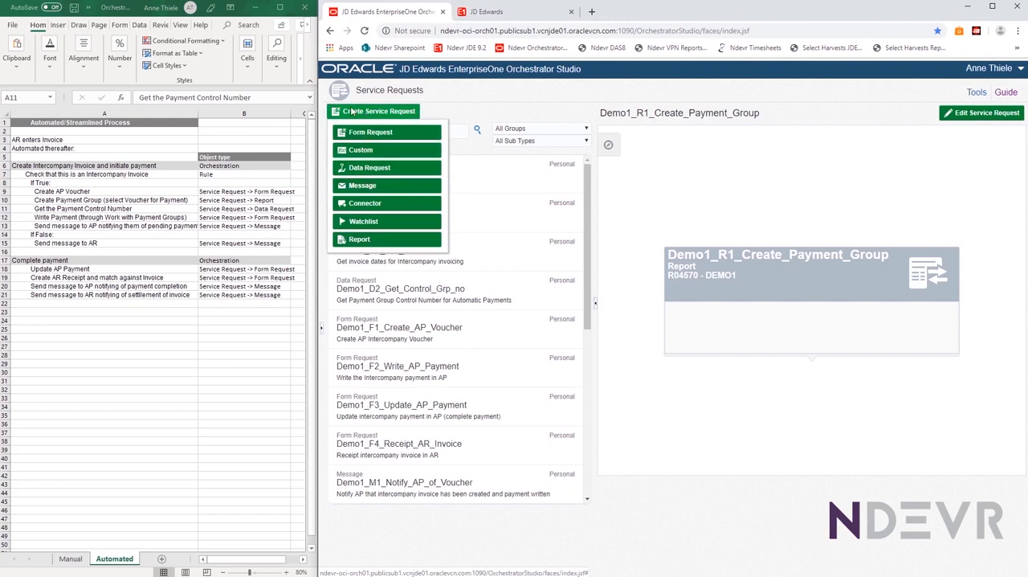
click(352, 112)
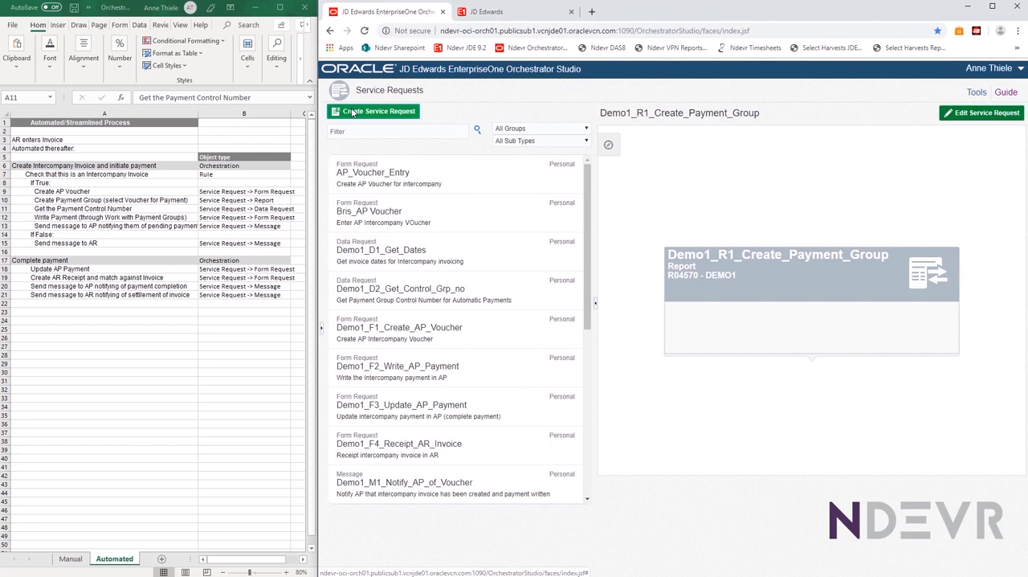
click(352, 112)
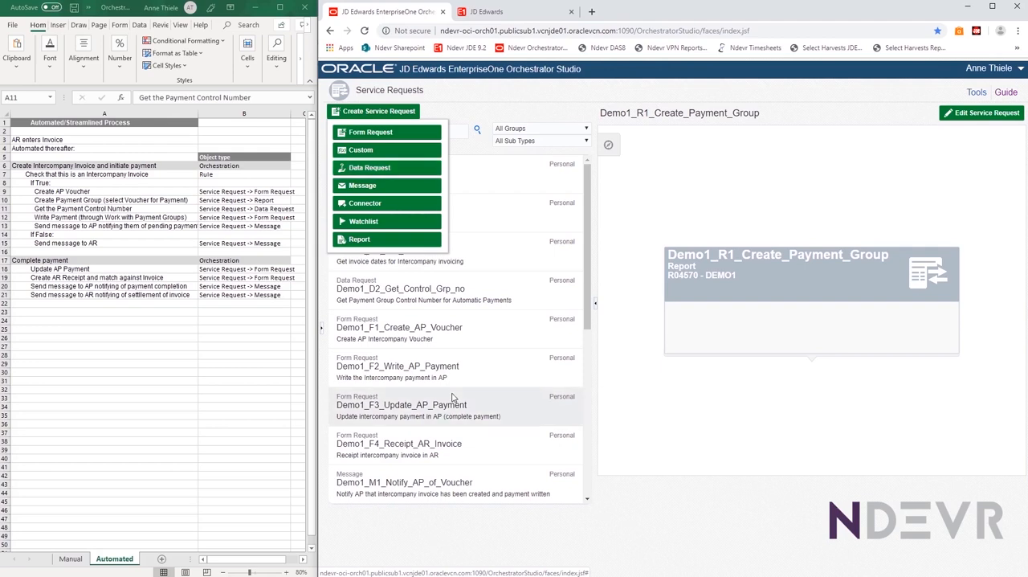
scroll(453, 393, down, 5)
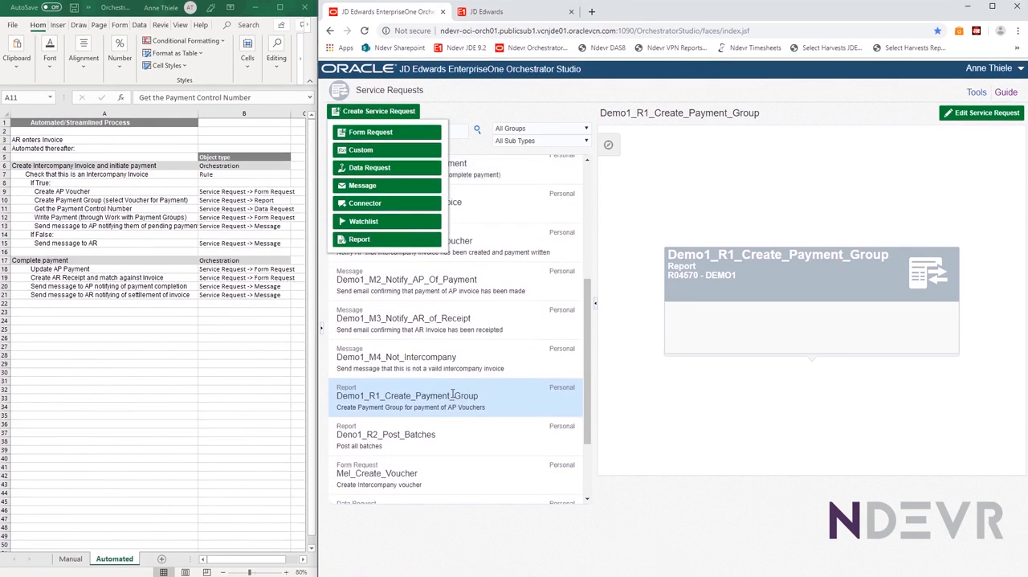
scroll(452, 394, up, 5)
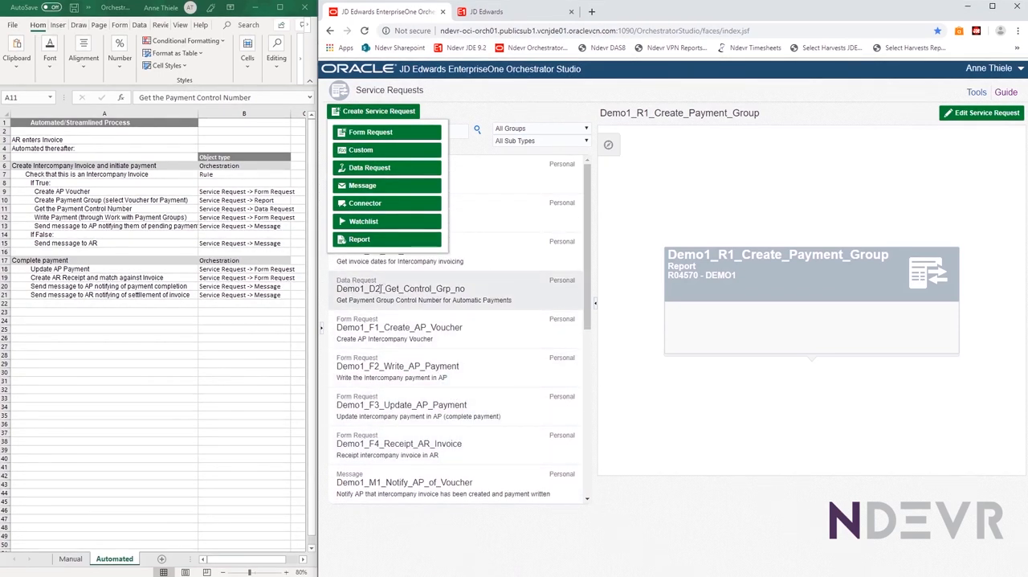
click(382, 289)
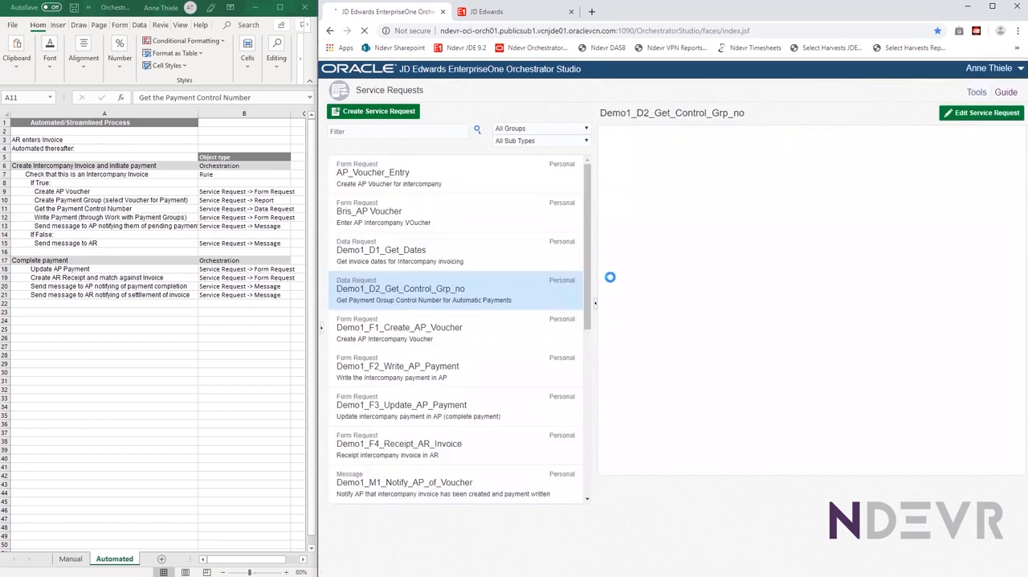
click(980, 113)
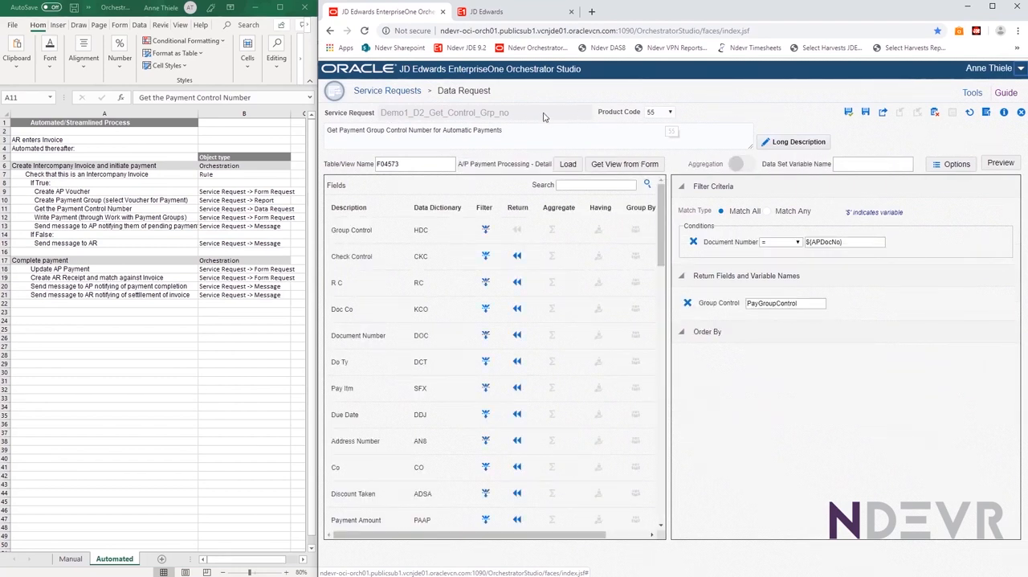
Examine the data request's description, its table name and the option to get the view from a form
click(534, 140)
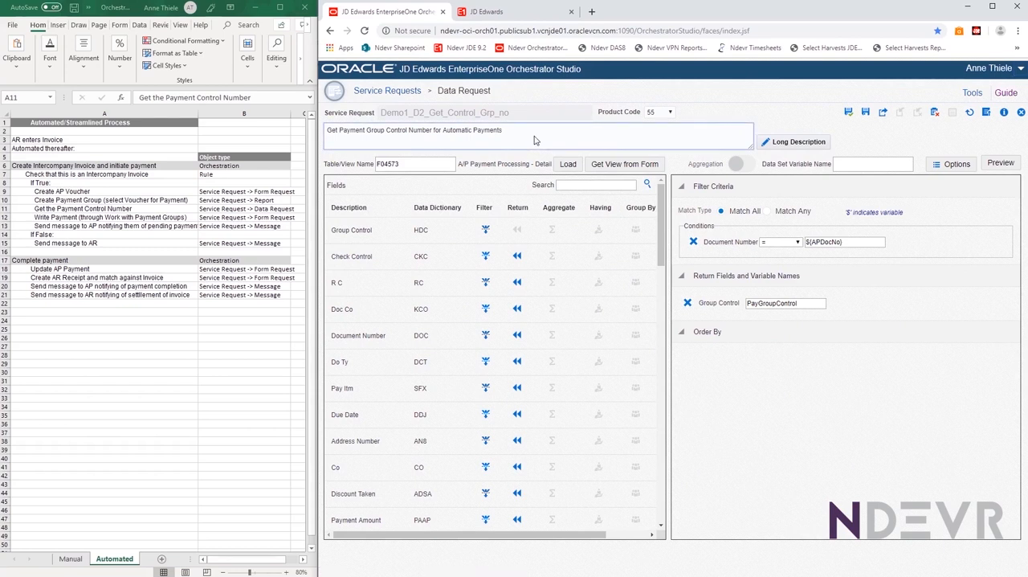
click(426, 163)
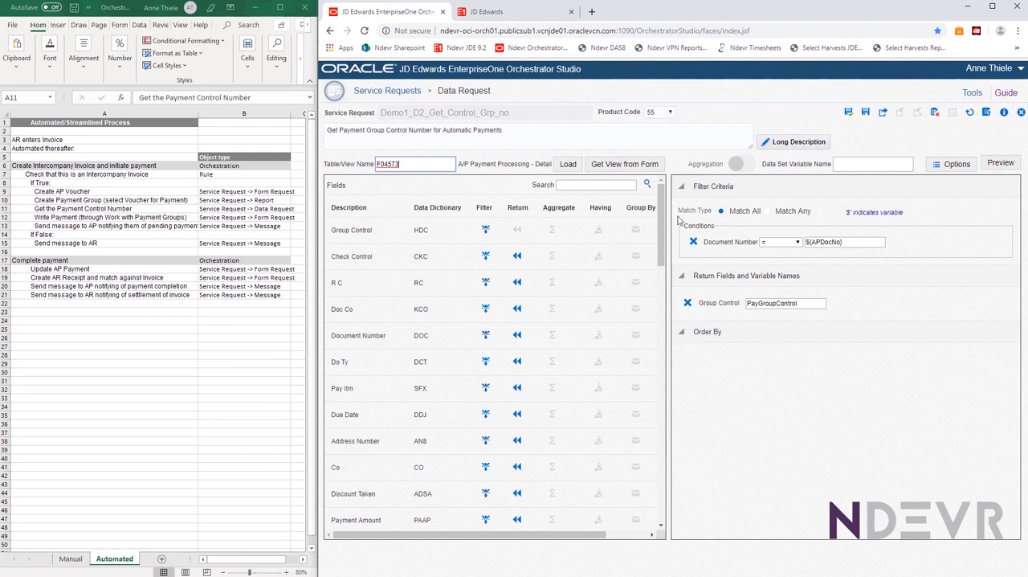
click(602, 165)
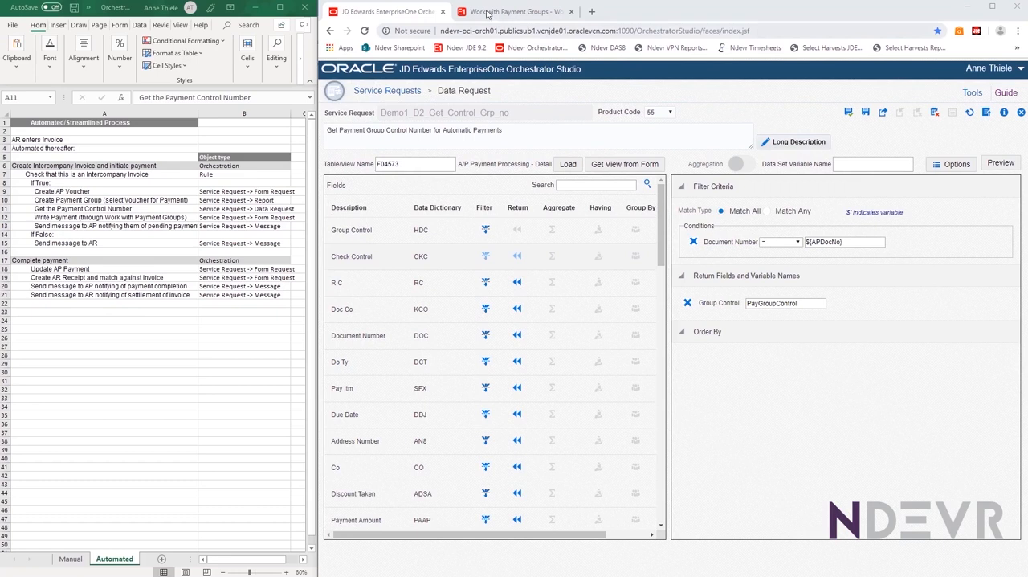
Switch to Work with Payment Groups, look up the form's business view through the Data Browser, and close the query selector
click(486, 12)
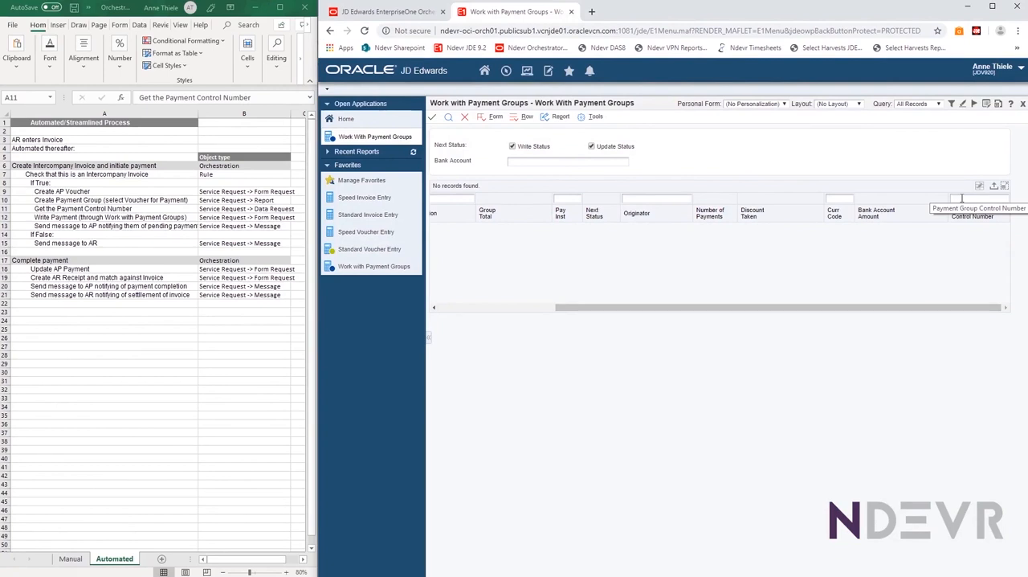
click(961, 197)
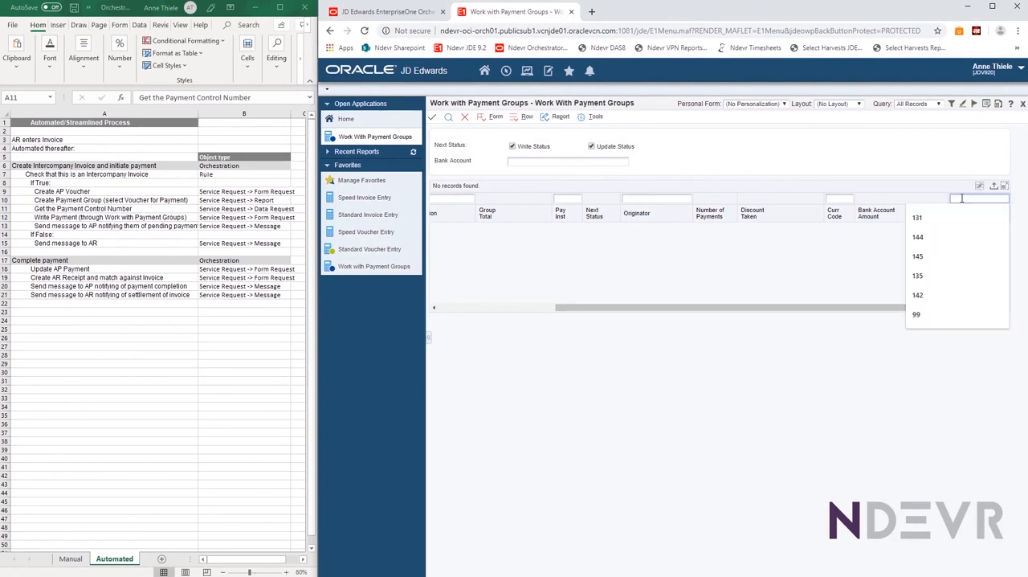
click(585, 121)
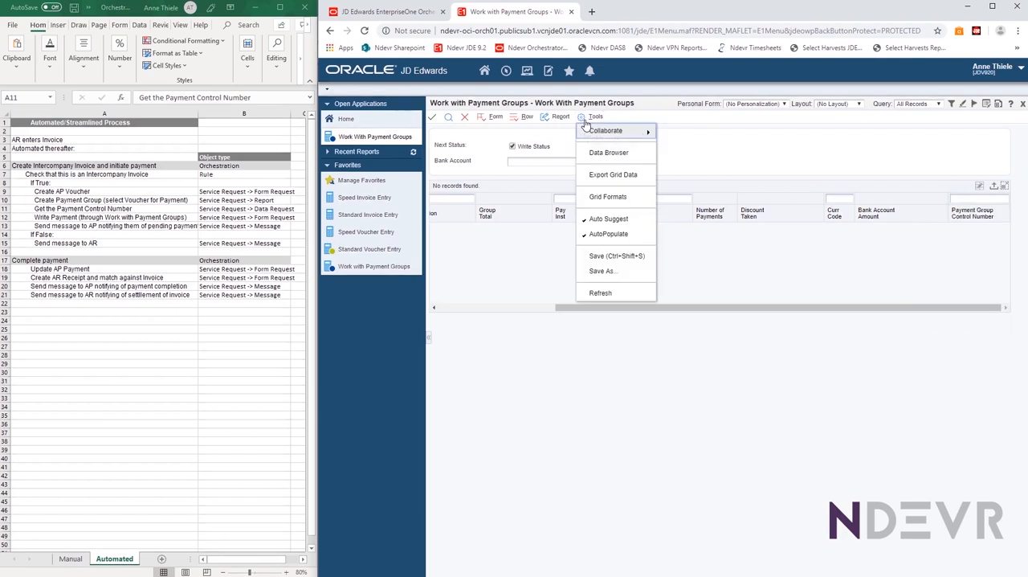
click(608, 154)
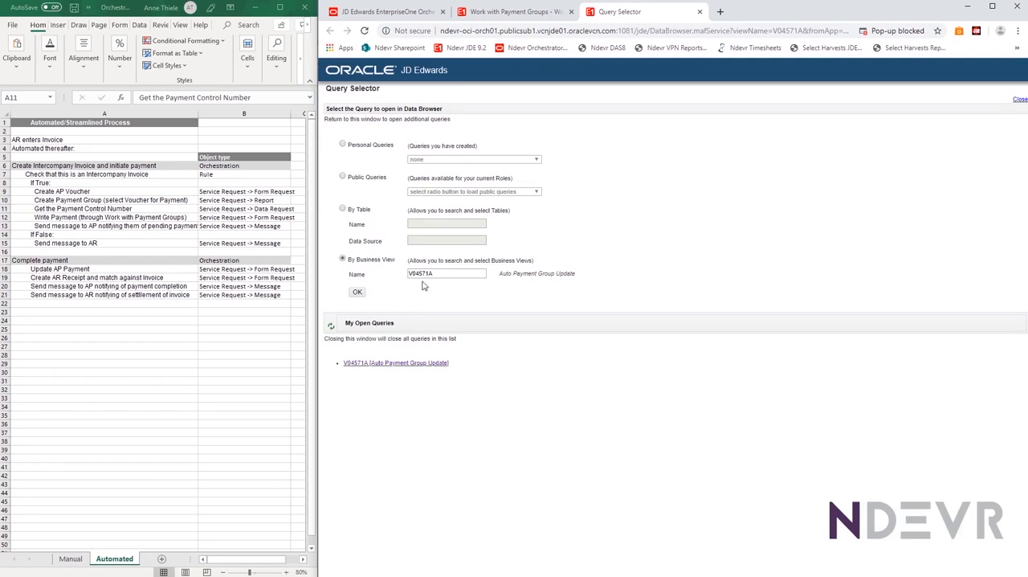
double_click(438, 273)
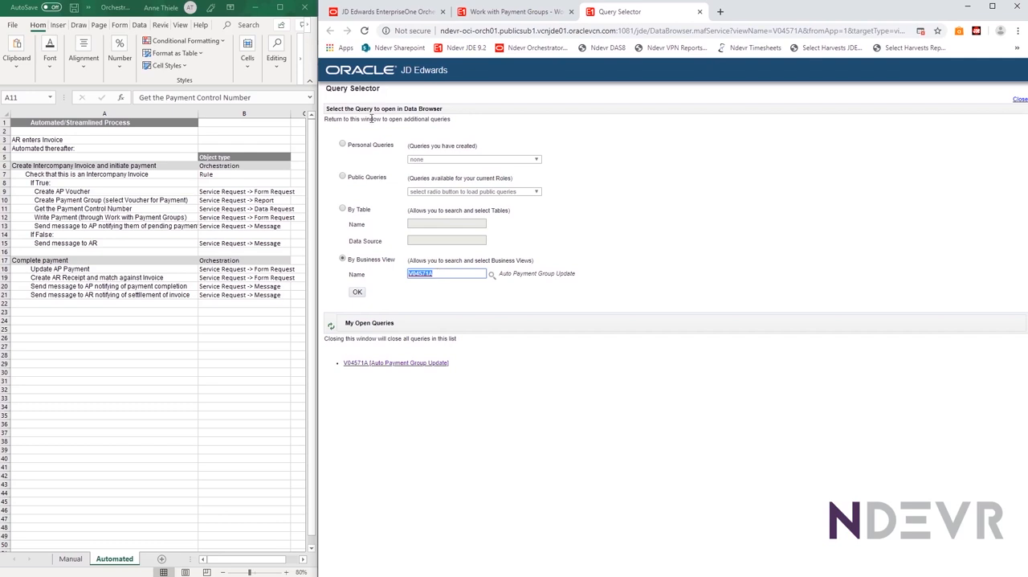
click(1017, 102)
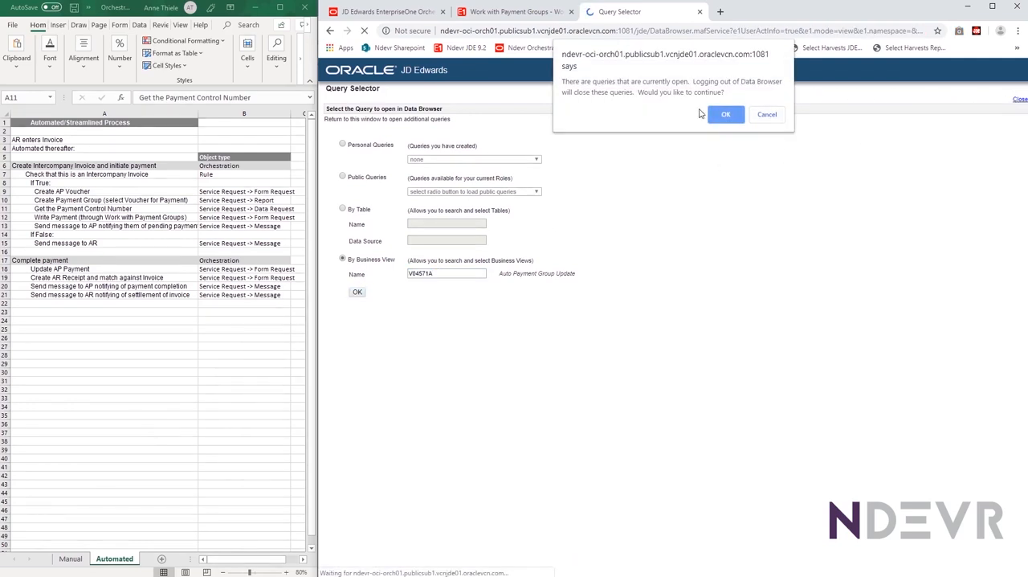
click(716, 116)
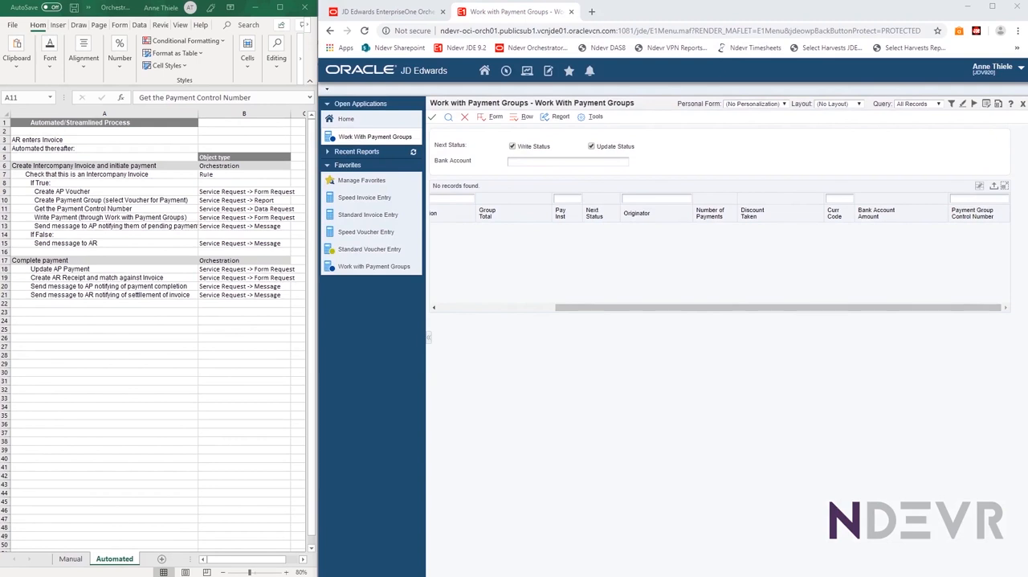
Look up the application, version and form IDs in the About information for Work with Payment Groups
click(1009, 106)
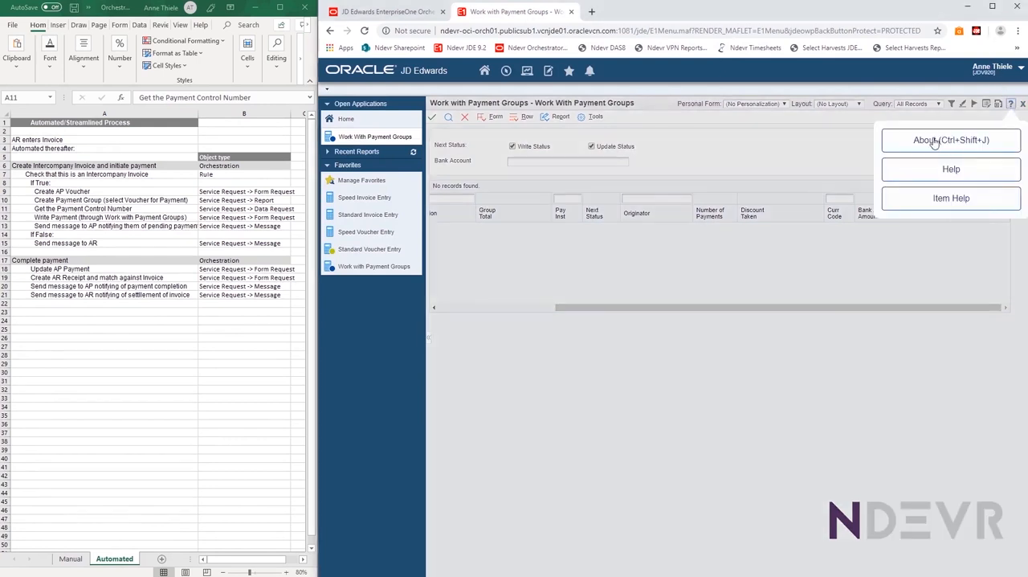
click(925, 140)
drag(64, 353, 617, 150)
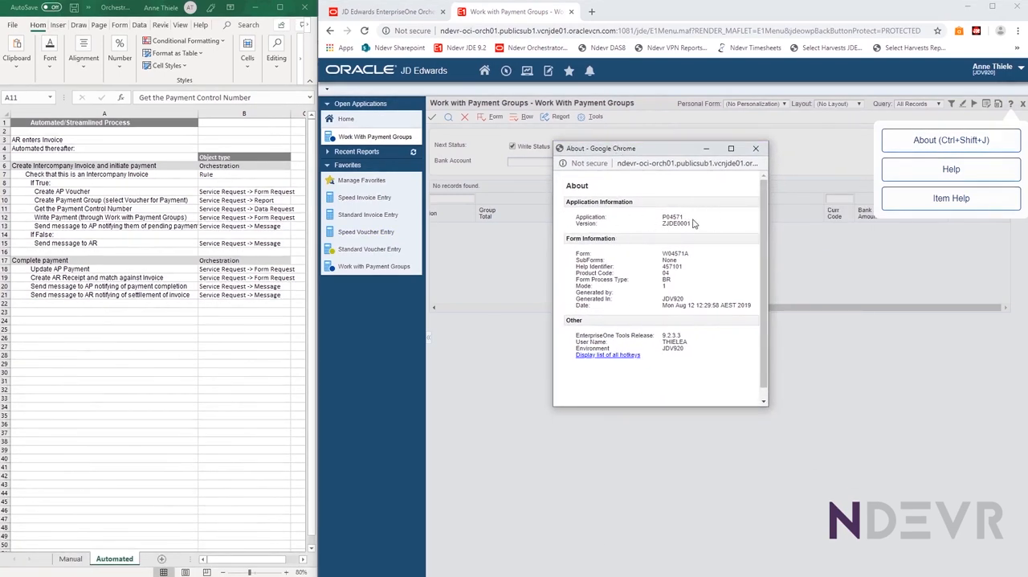
drag(662, 217, 685, 222)
drag(696, 254, 651, 256)
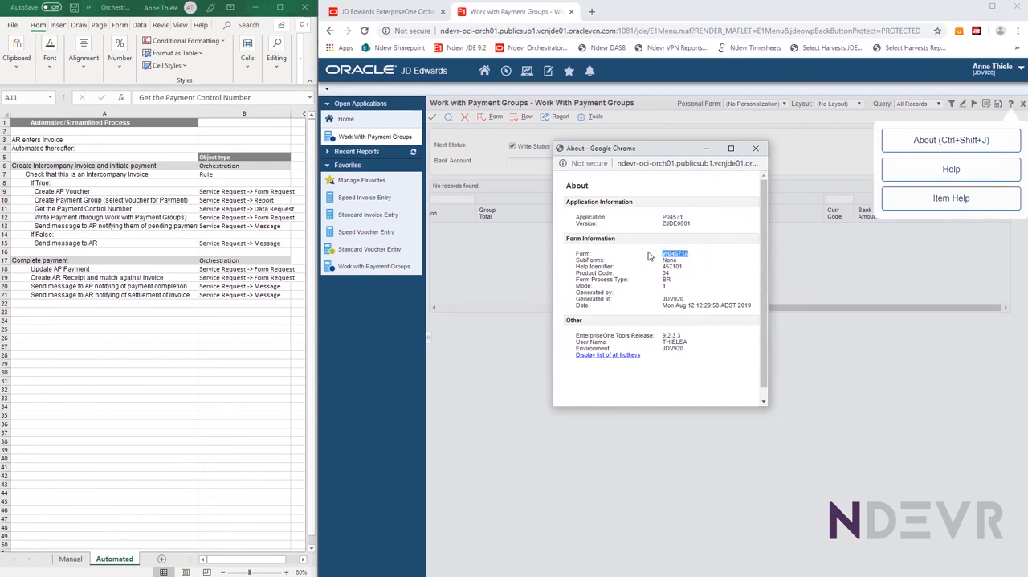
Switch back to Orchestrator Studio and examine the data request's available fields, document number filter condition and returned Group Control variable
click(404, 13)
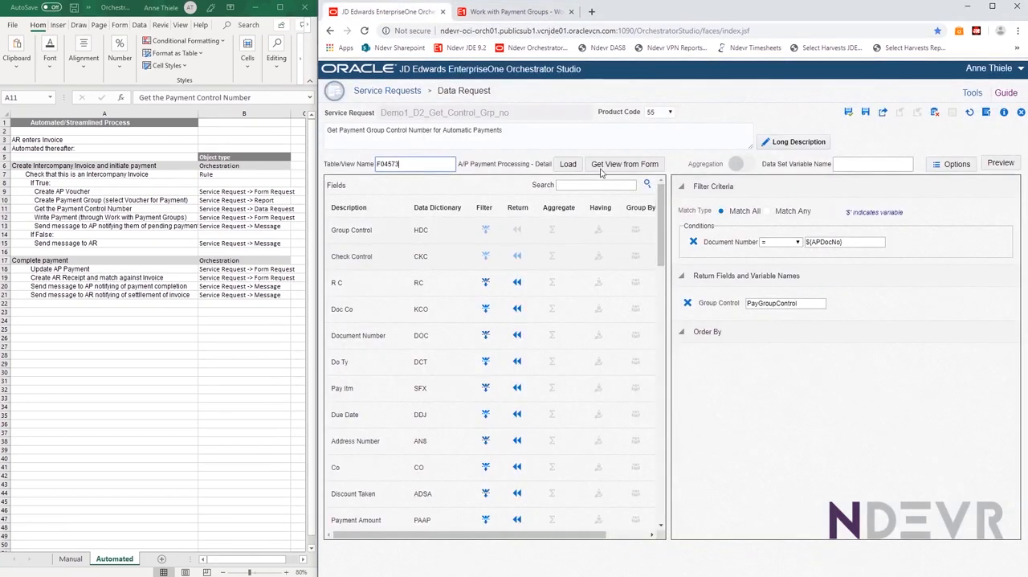
click(626, 165)
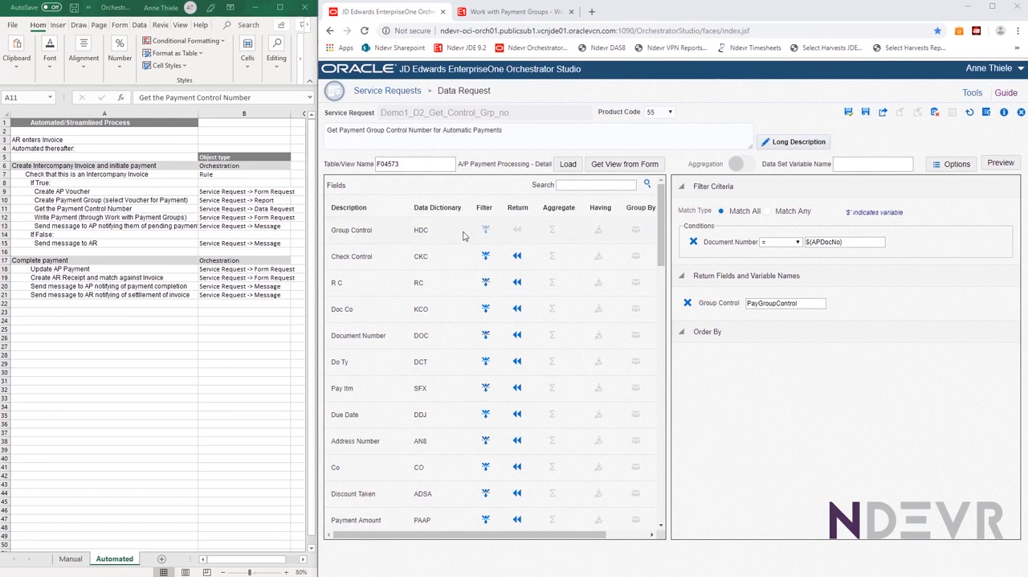
scroll(493, 376, down, 3)
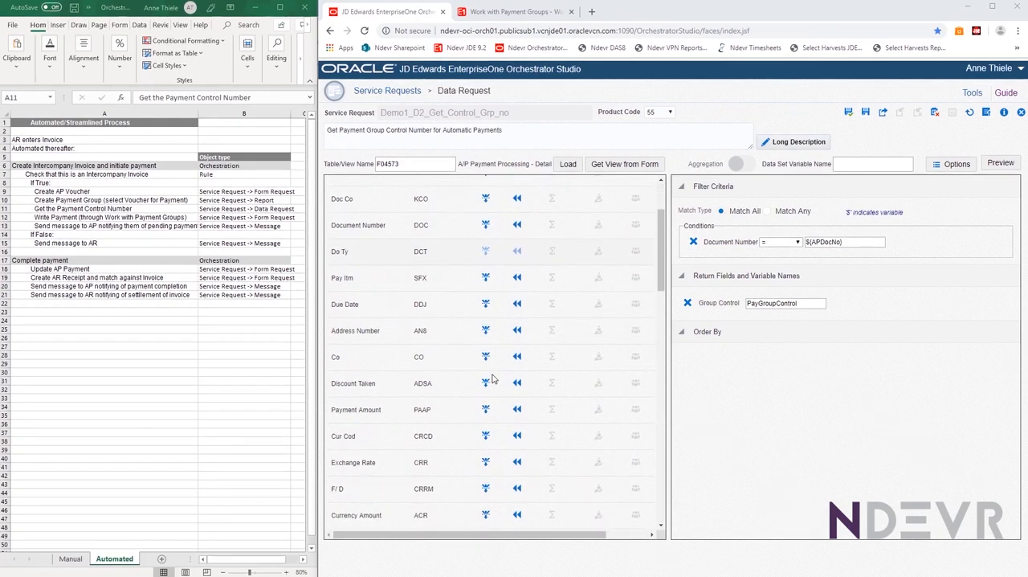
scroll(493, 378, down, 12)
scroll(486, 379, down, 10)
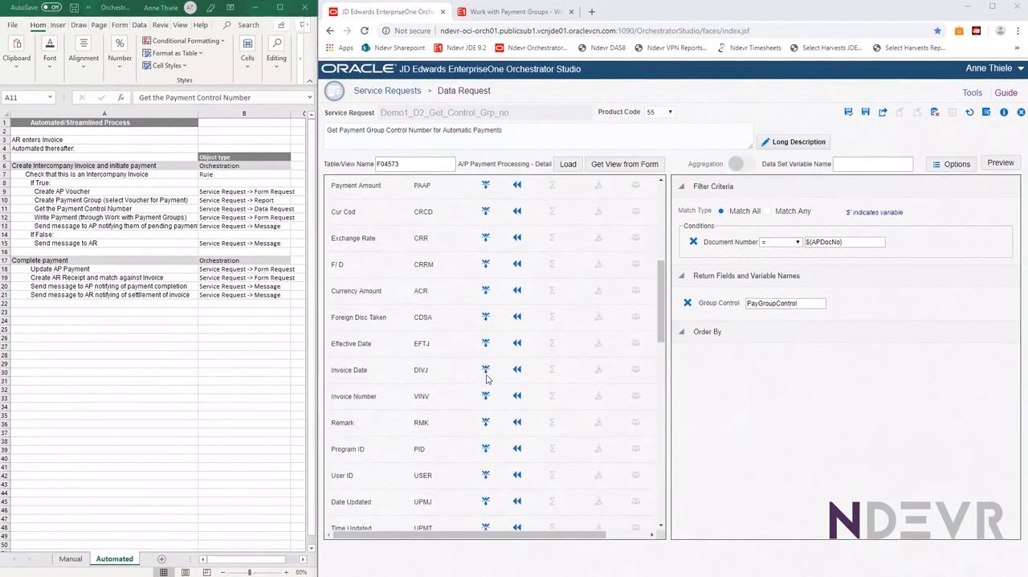
scroll(485, 376, up, 20)
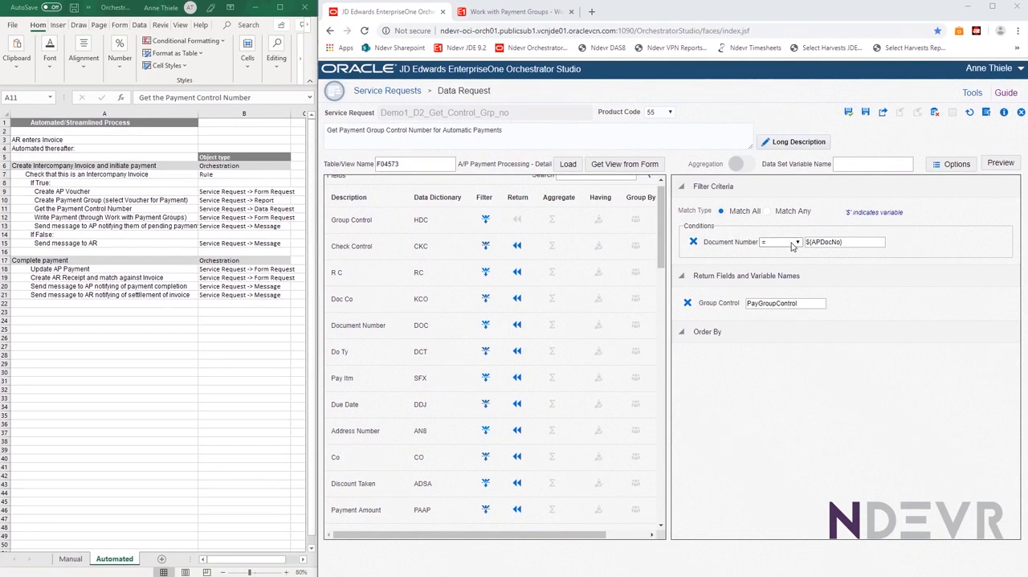
click(862, 245)
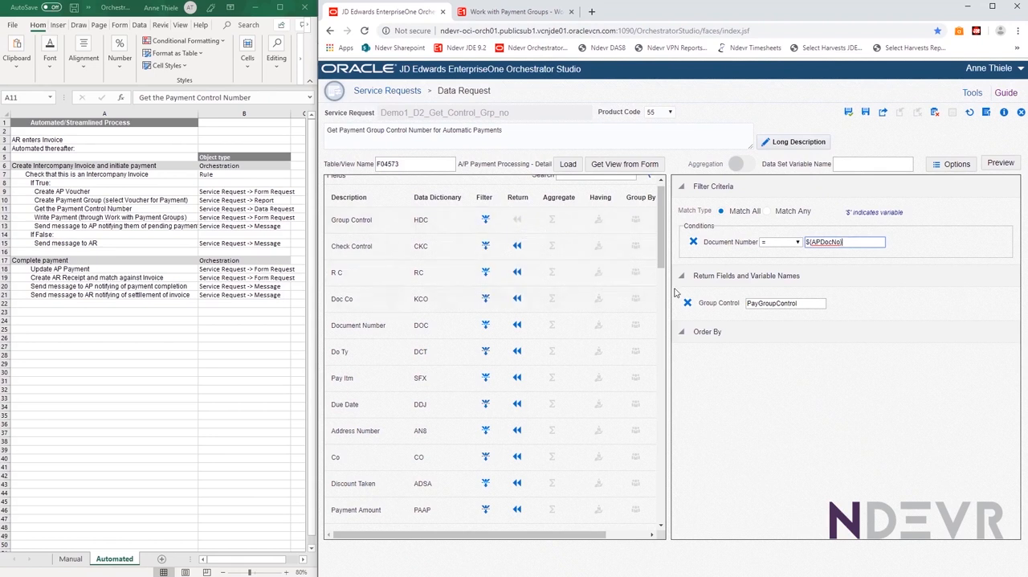
click(806, 308)
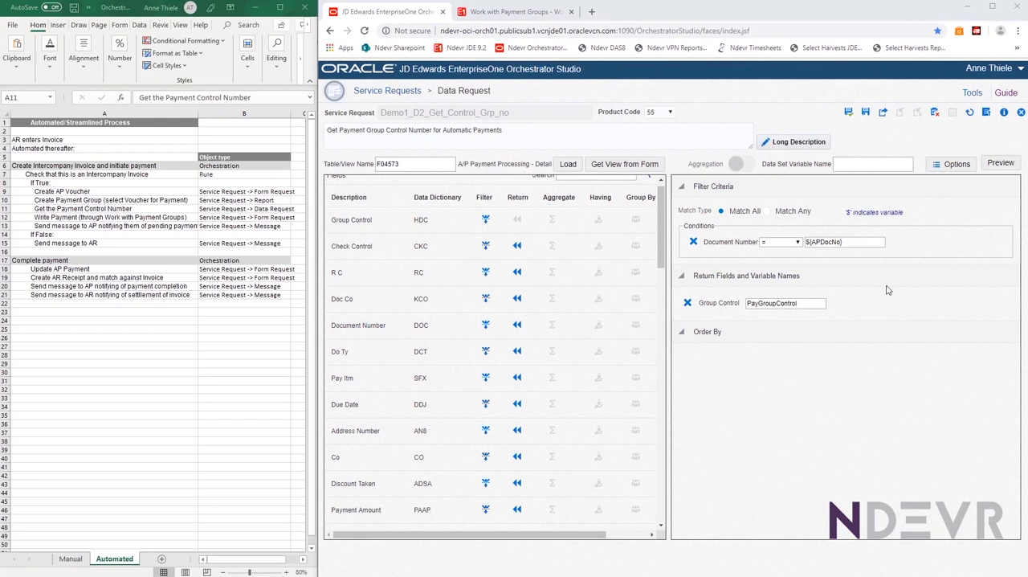
Close the data request, mark the Write Payment row in the Automated sheet, and open Demo1_F2_Write_AP_Payment for editing
click(1019, 117)
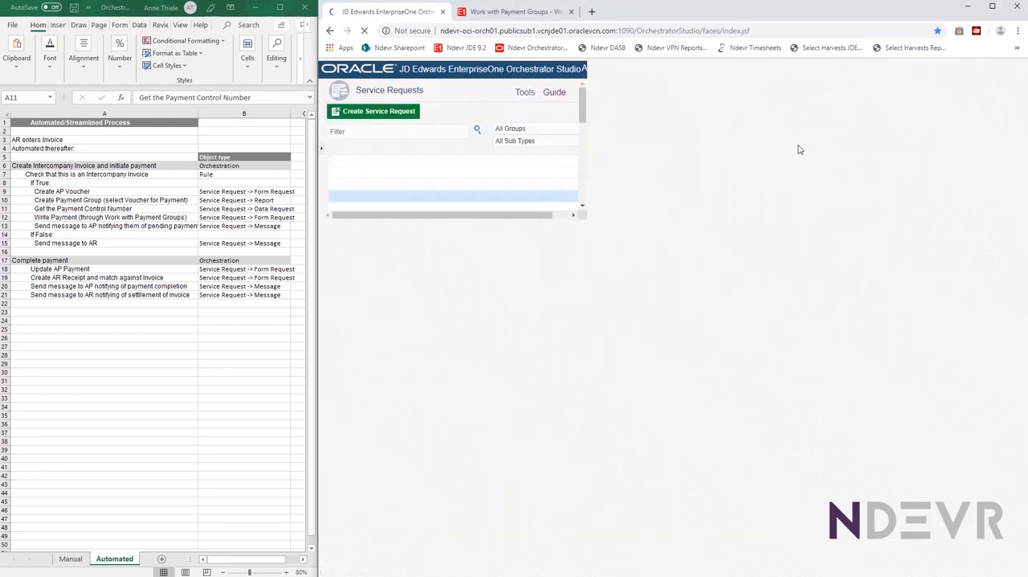
click(25, 219)
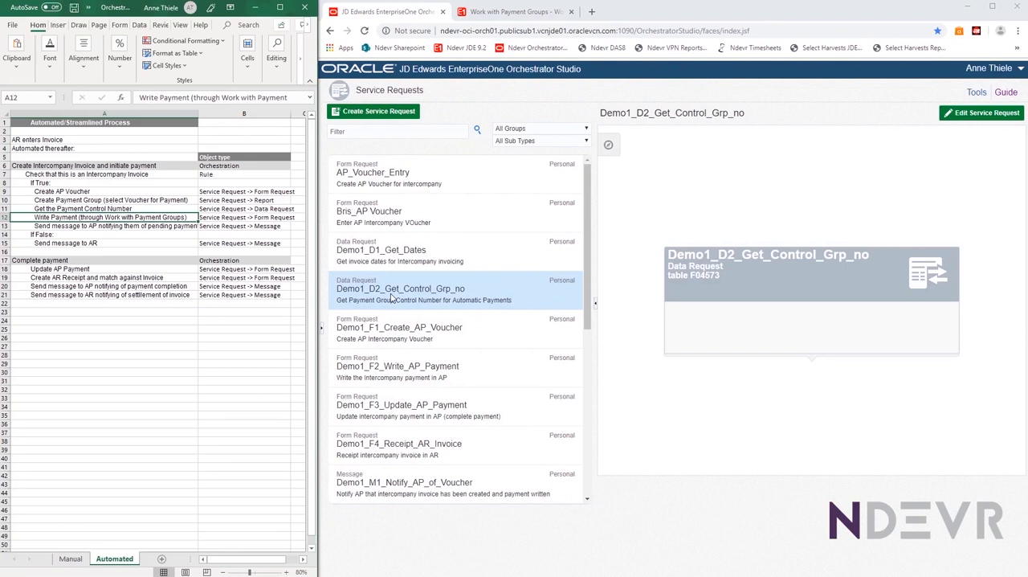
click(358, 370)
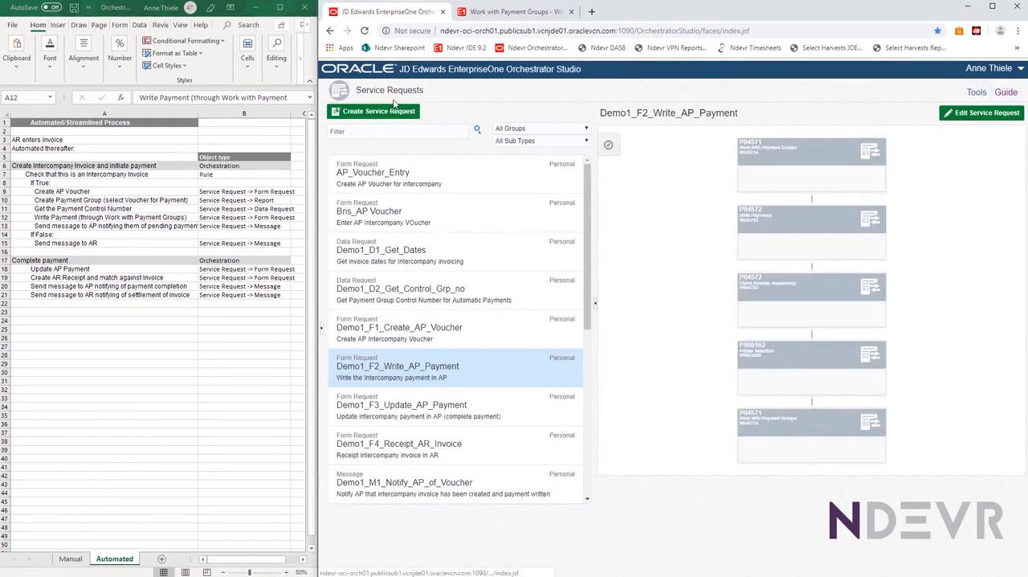
click(954, 117)
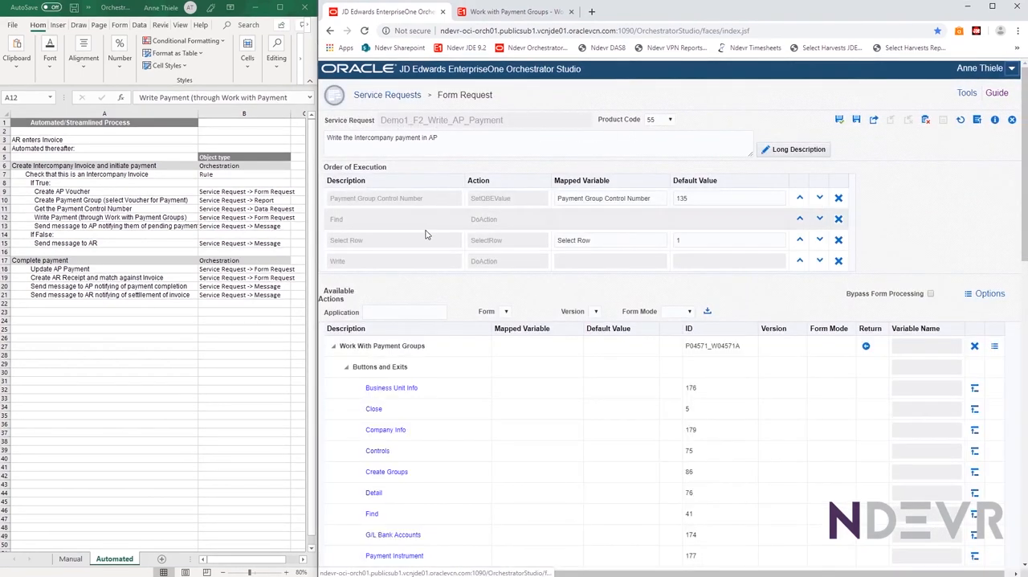
Examine the form request's order of execution and available actions, and collapse the entries below Work With Payment Groups
scroll(526, 456, down, 3)
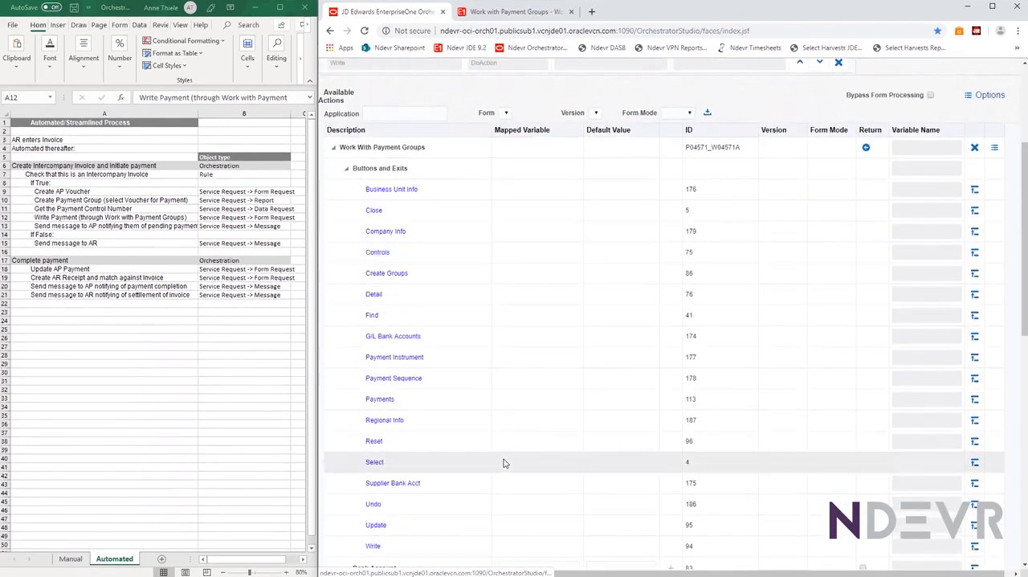
scroll(505, 463, down, 2)
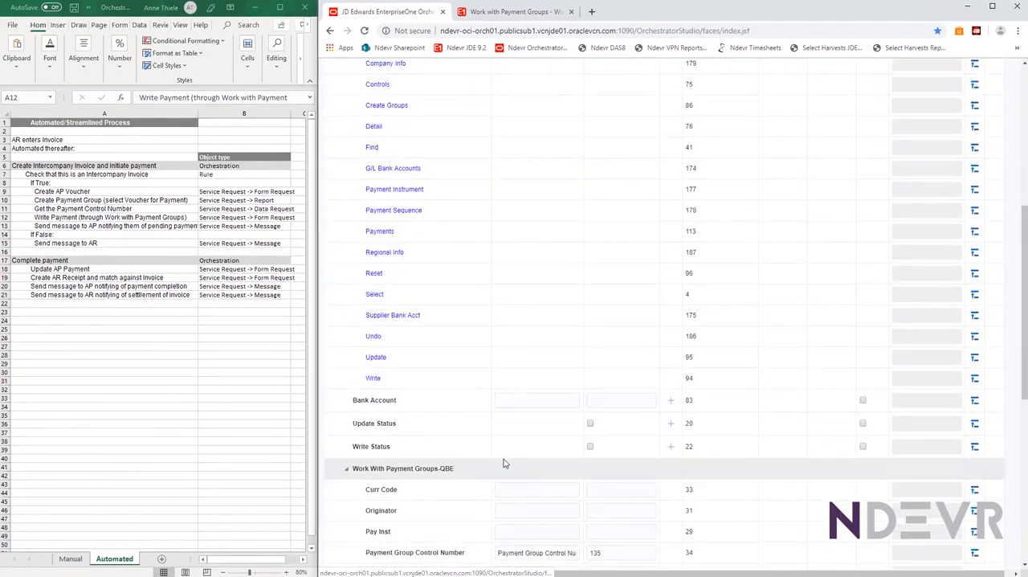
scroll(504, 463, up, 10)
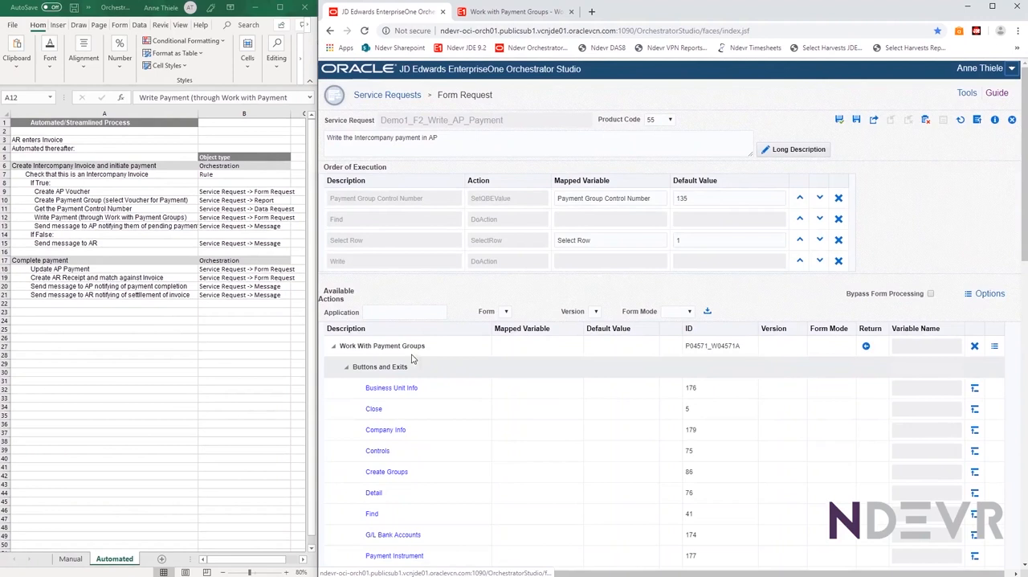
right_click(377, 345)
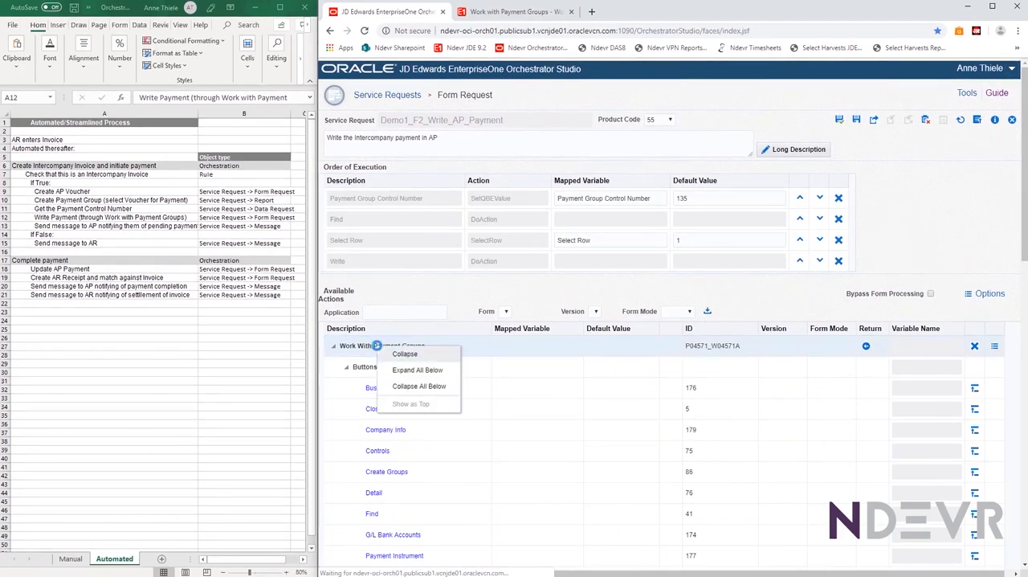
click(413, 388)
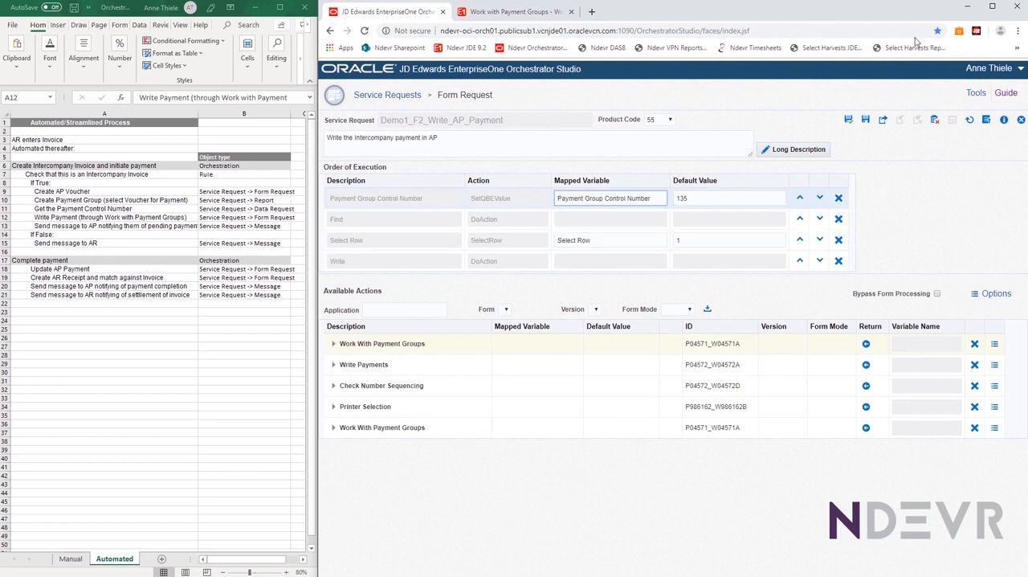
Close the form request, mark the sheet's row about notifying AP of pending payment, and open Demo1_M1_Notify_AP_of_Voucher for editing
click(1021, 120)
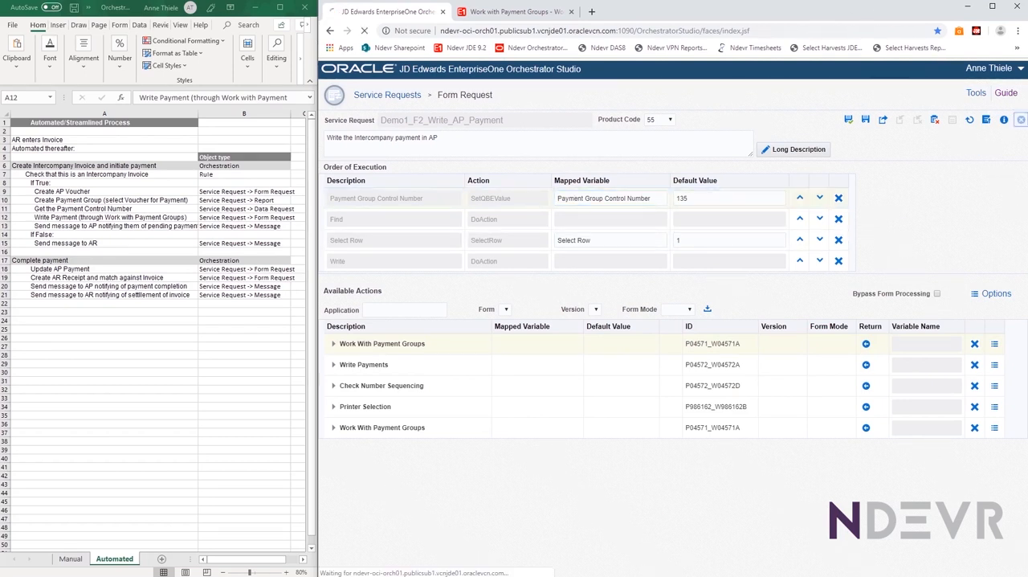
click(47, 228)
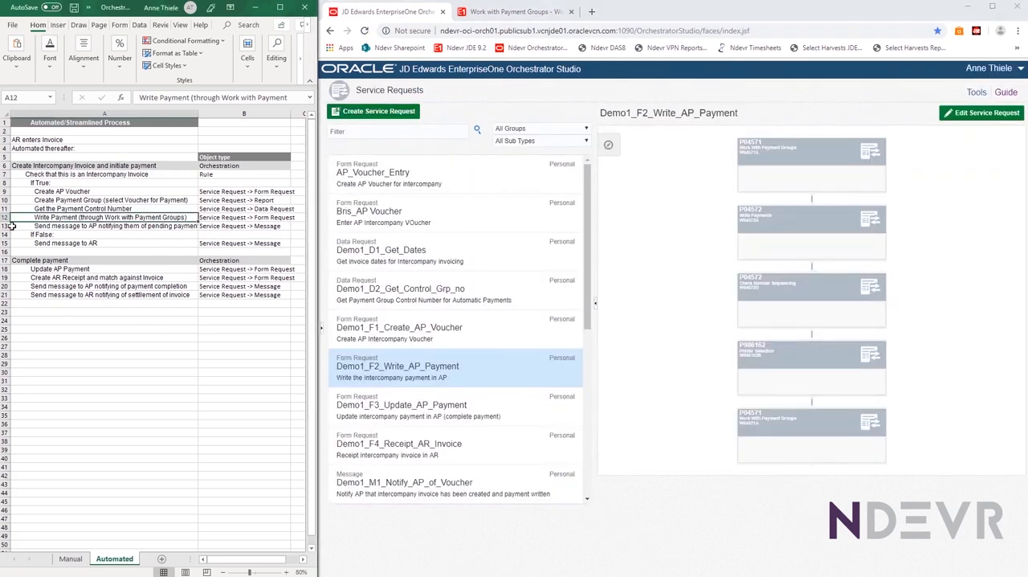
click(19, 226)
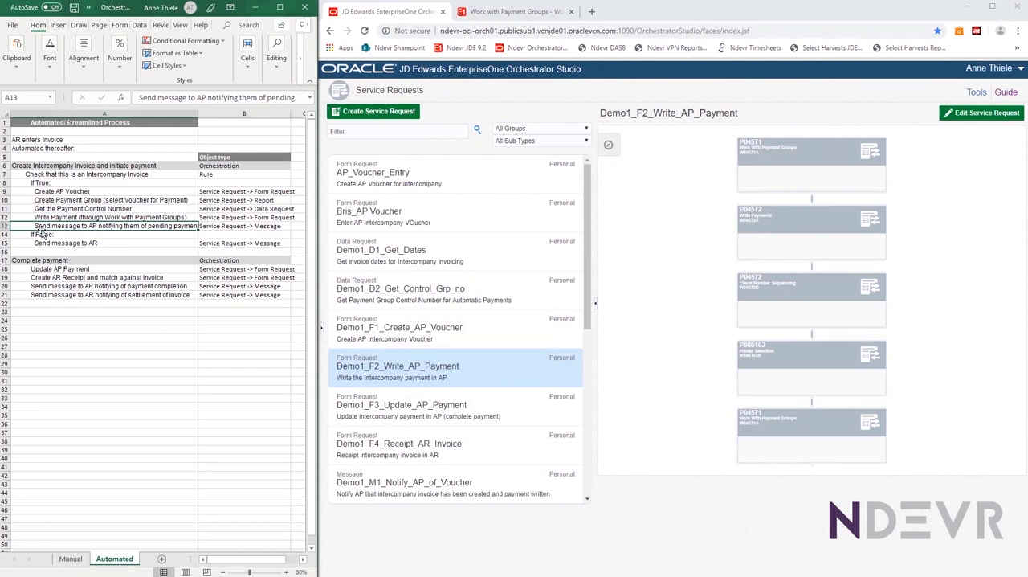
scroll(372, 374, down, 5)
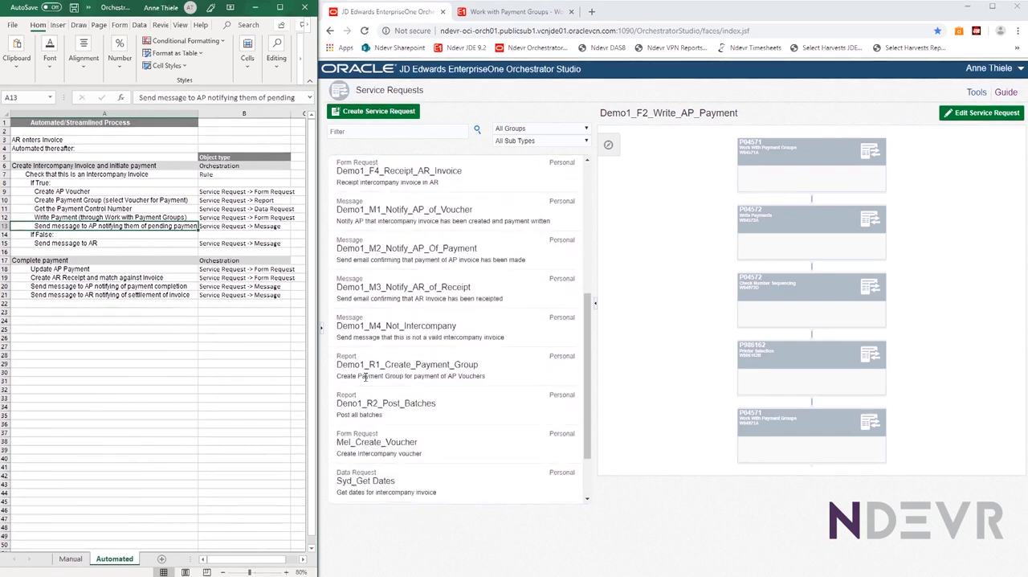
scroll(380, 289, up, 5)
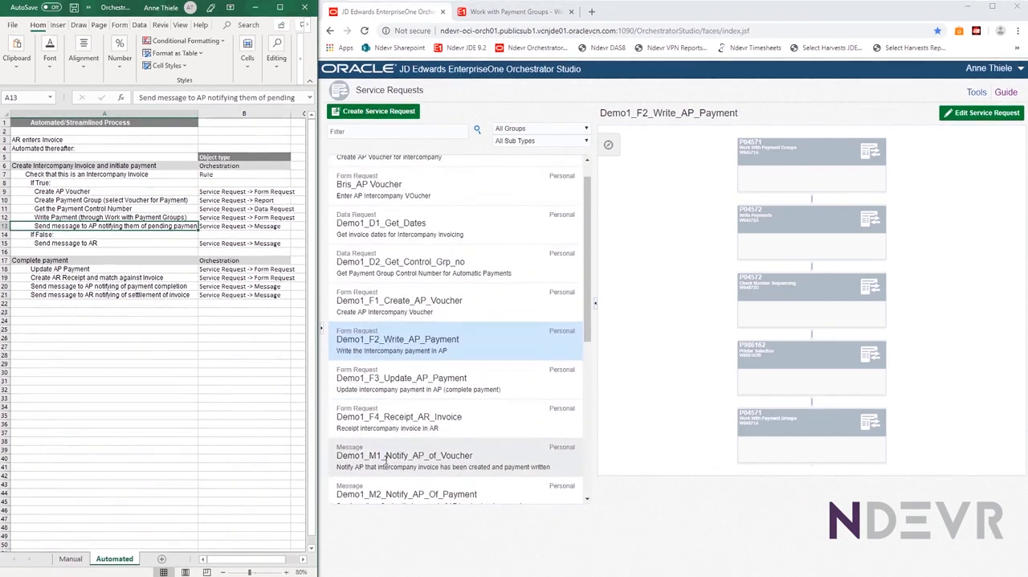
click(386, 458)
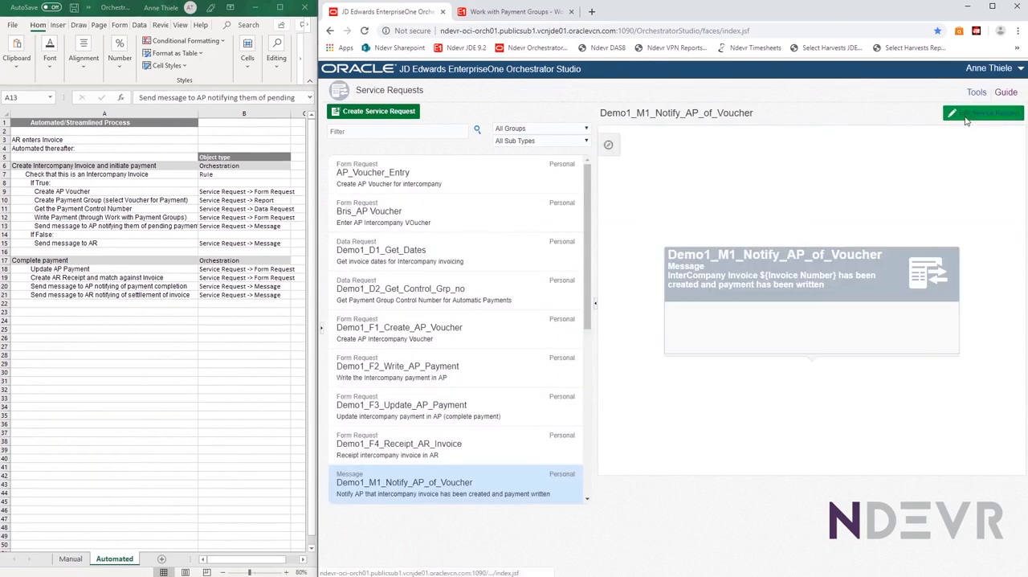
click(967, 116)
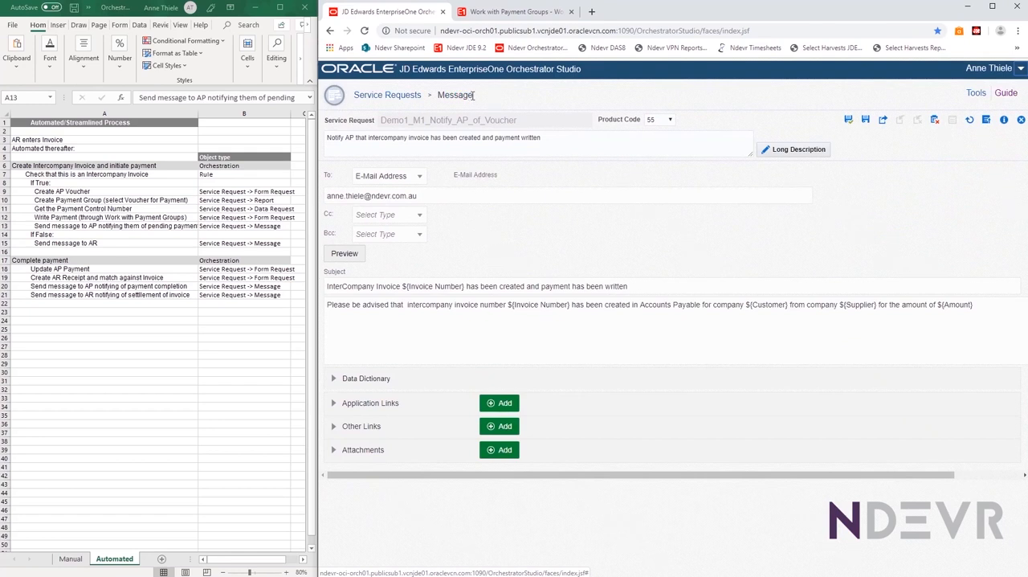
Examine the message's product code, description and available recipient types, keeping E-Mail Address for the To line
click(663, 121)
click(525, 139)
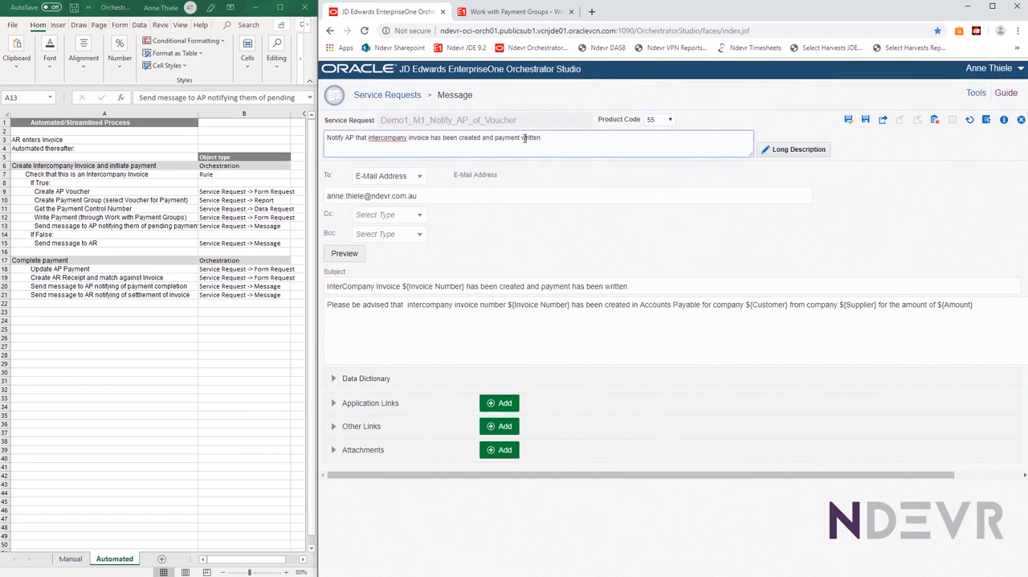
click(419, 179)
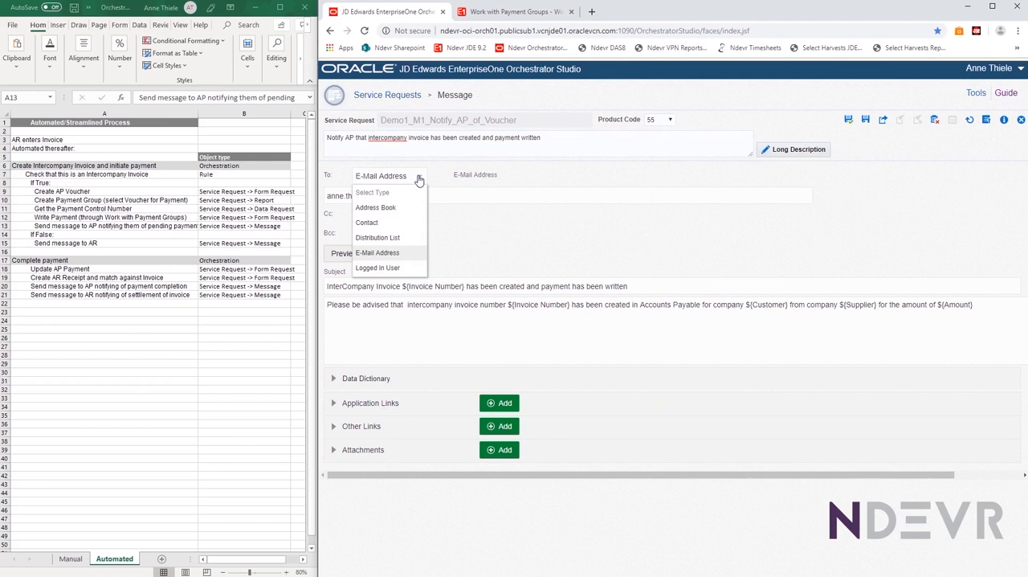
click(378, 252)
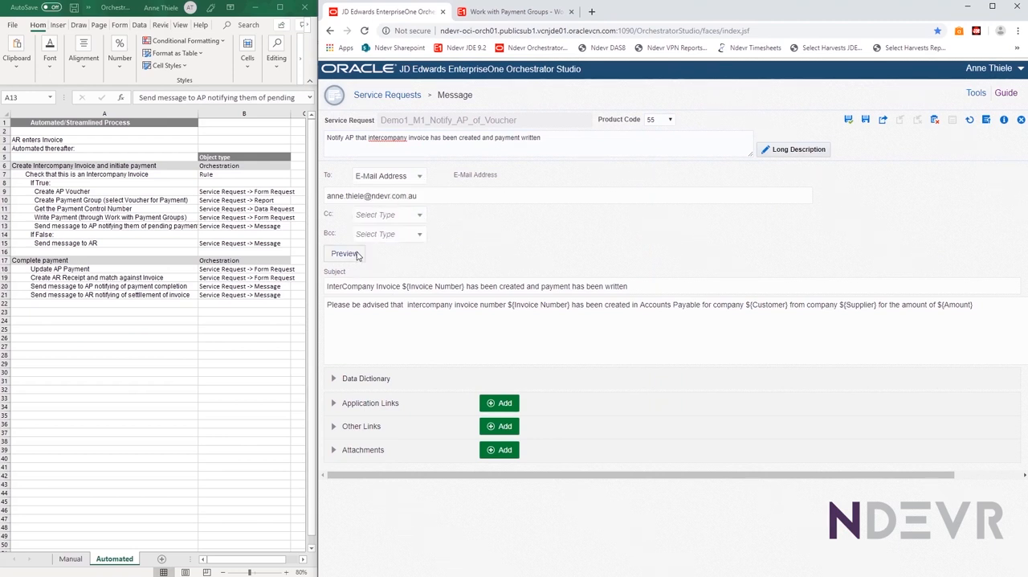
Try Contact as the message's recipient type and restore E-Mail Address
click(419, 186)
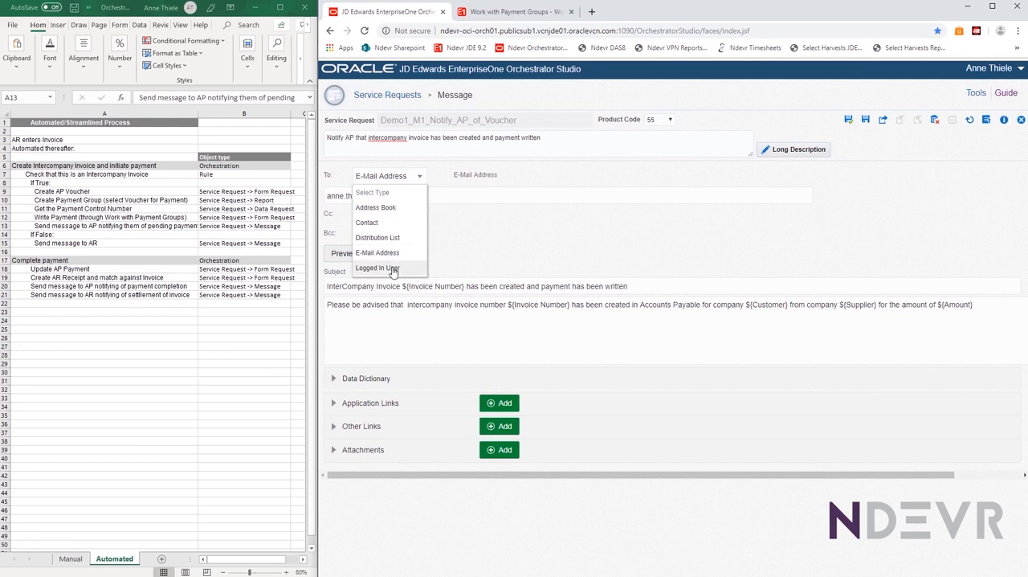
click(373, 223)
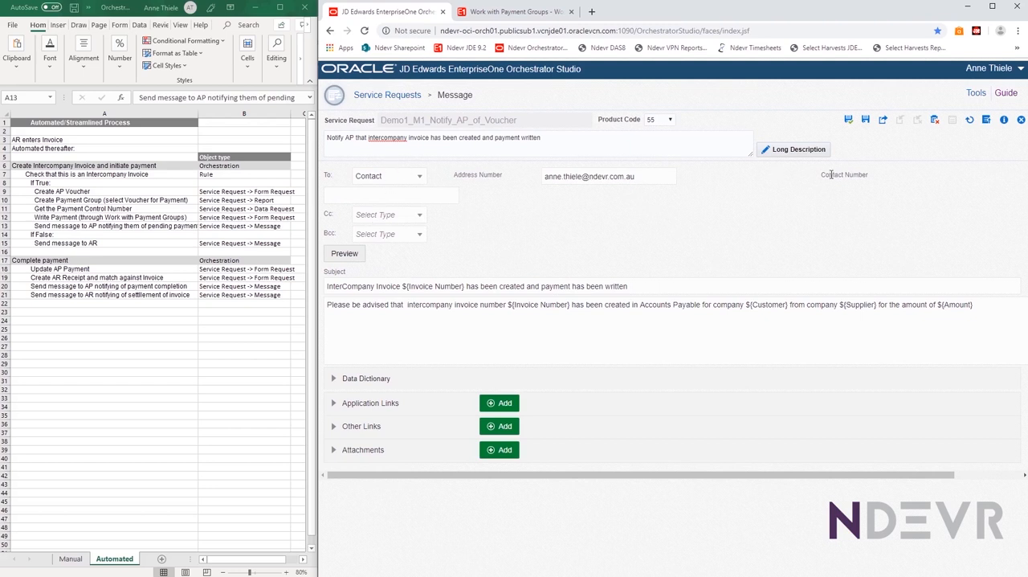
click(420, 183)
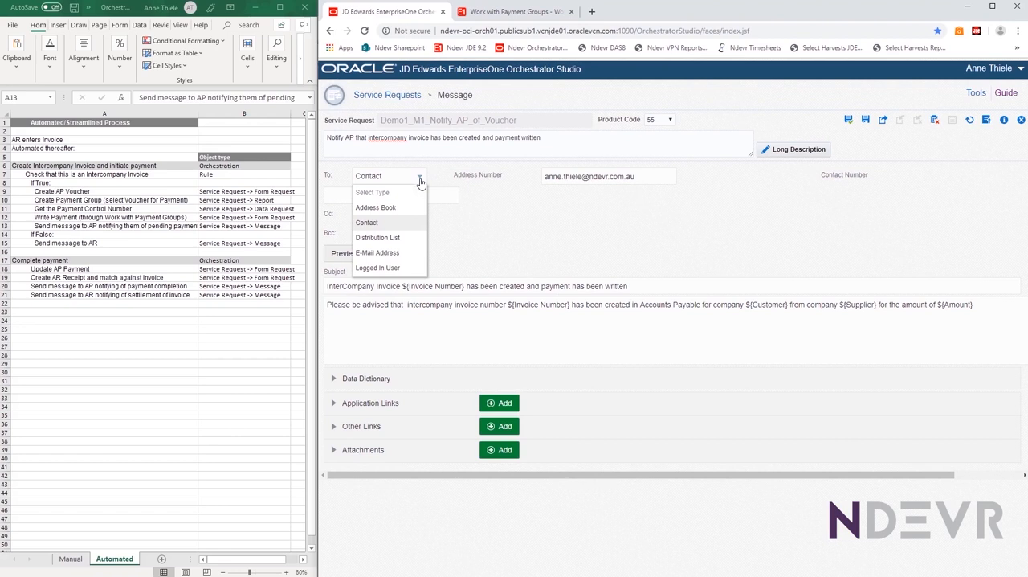
click(370, 253)
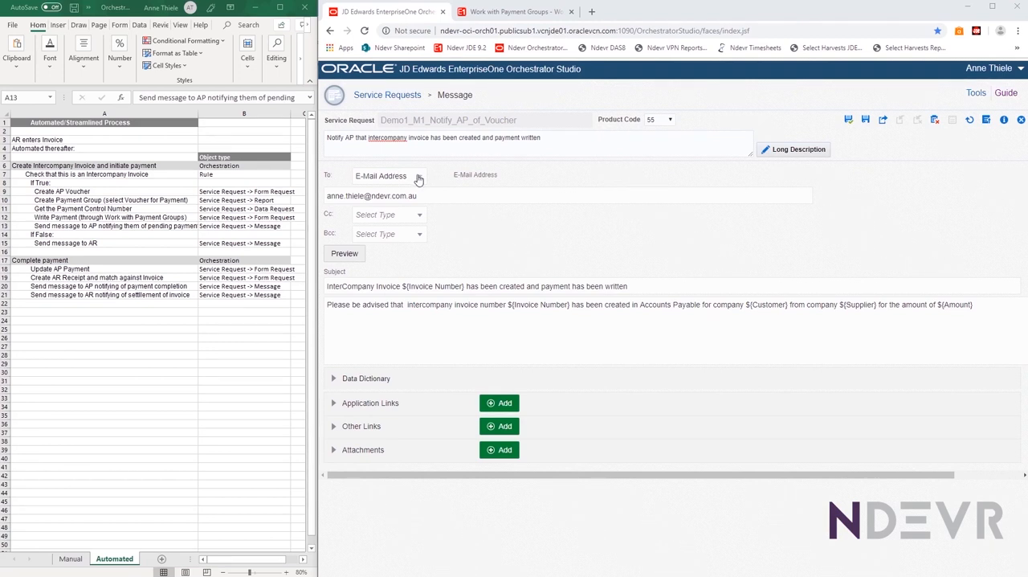
Try adding the variable ${Email} to the message's To address and remove it
click(450, 200)
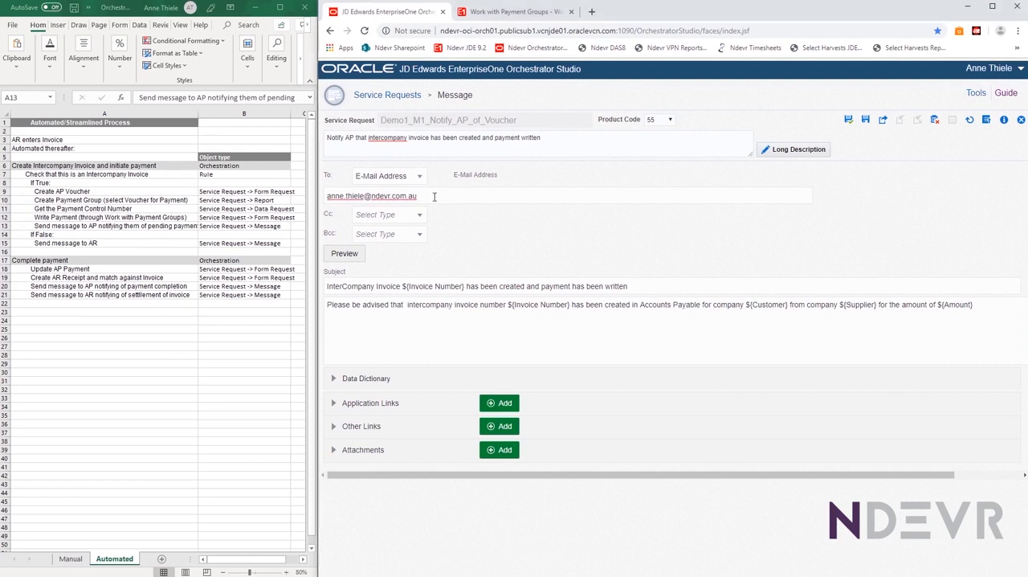
text(${Email})
key(BackSpace)
key(BackSpace)
key(BackSpace)
key(BackSpace)
key(BackSpace)
key(BackSpace)
key(BackSpace)
Examine the Invoice Number variable in the message subject and the Invoice Number and Customer variables in the body text
drag(466, 286, 403, 289)
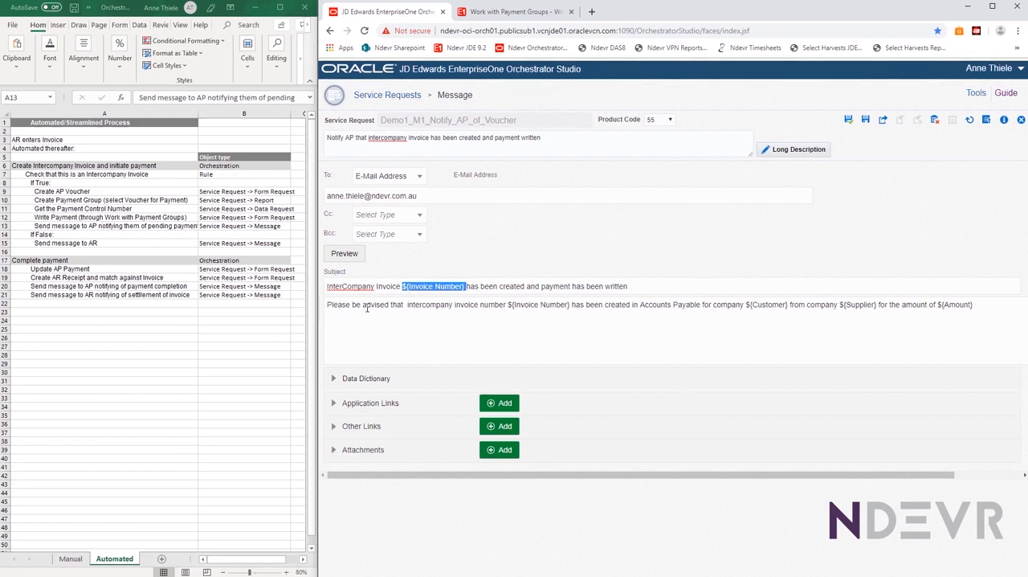
drag(570, 306, 512, 306)
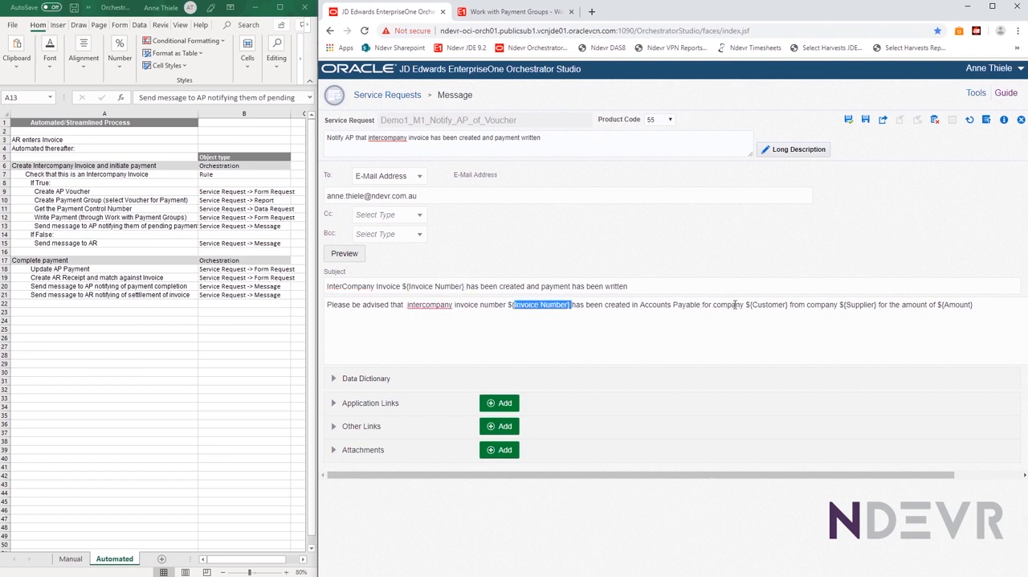
drag(790, 306, 747, 306)
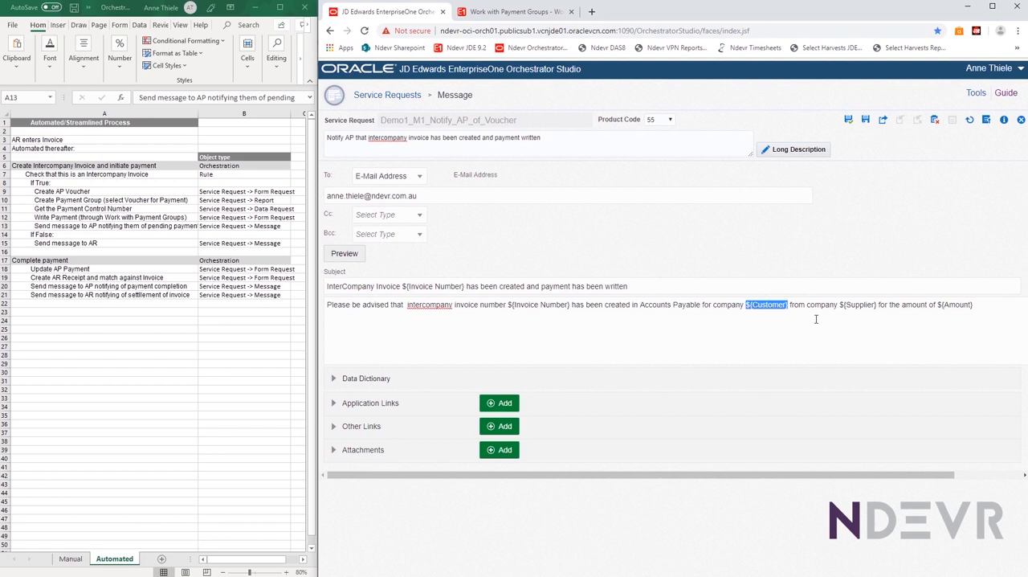
click(428, 341)
scroll(392, 320, down, 1)
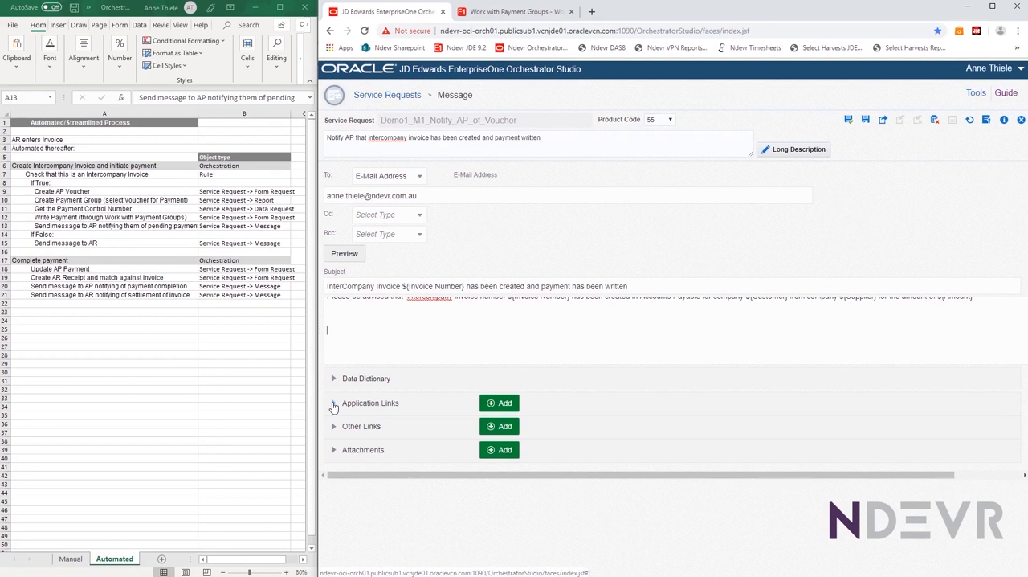
Expand the Review Intercompany Invoice application link and examine its application, form choices, version, link text and form interconnect values
click(333, 406)
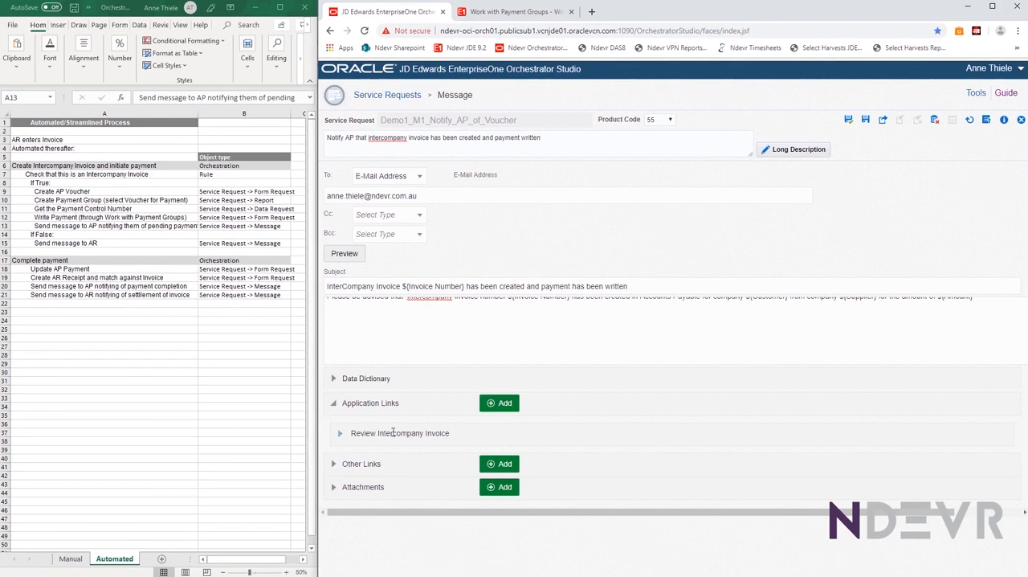
click(342, 436)
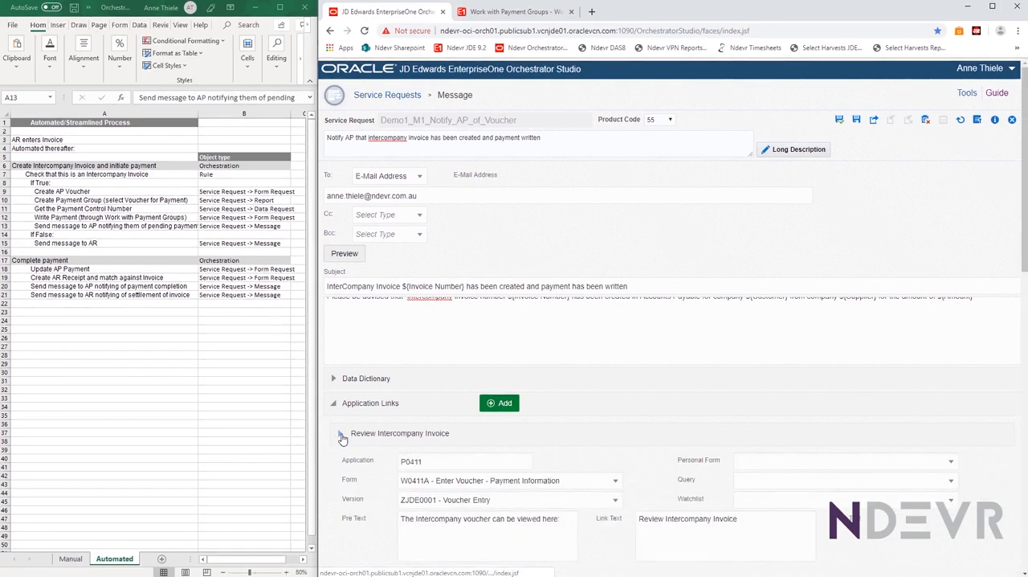
scroll(431, 225, down, 5)
scroll(431, 225, up, 2)
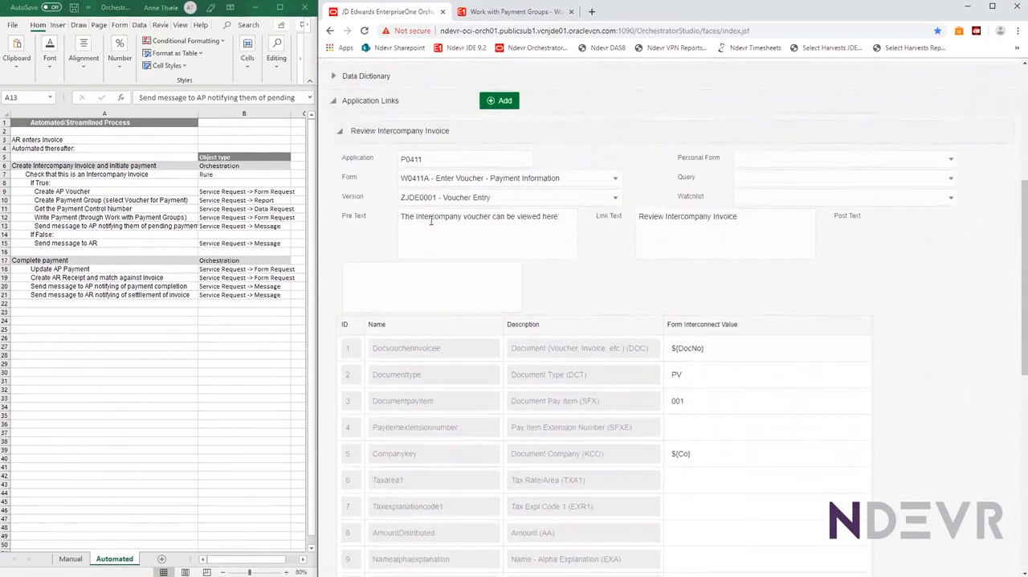
click(437, 160)
click(474, 179)
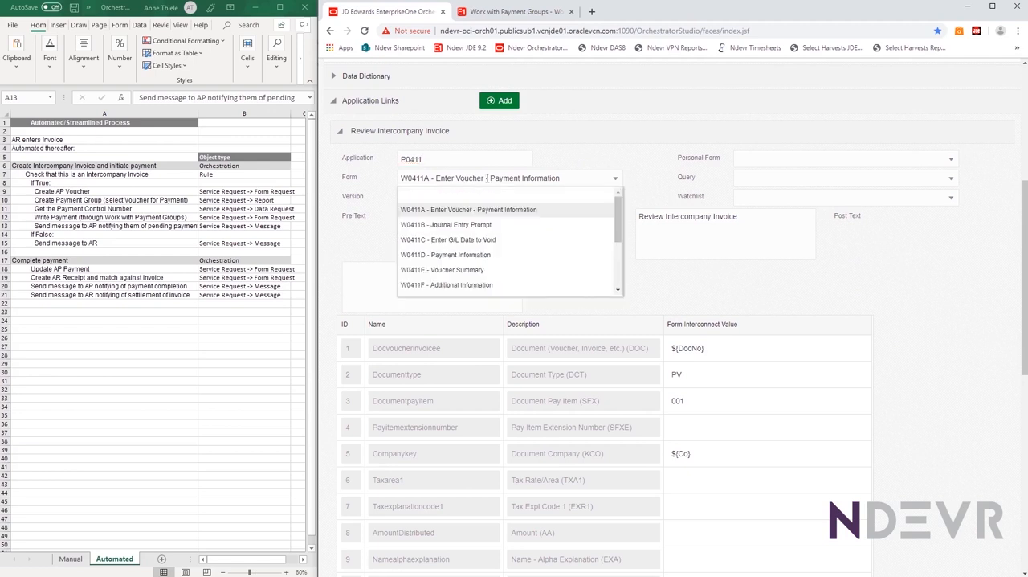
click(575, 179)
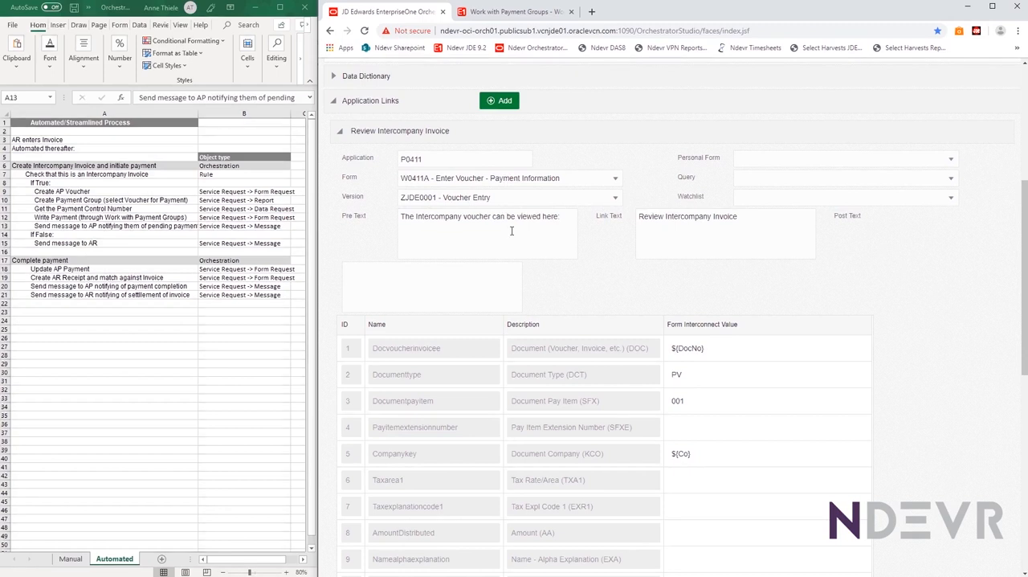
Switch to Work with Payment Groups and view its application, version and form IDs in the About information
click(503, 12)
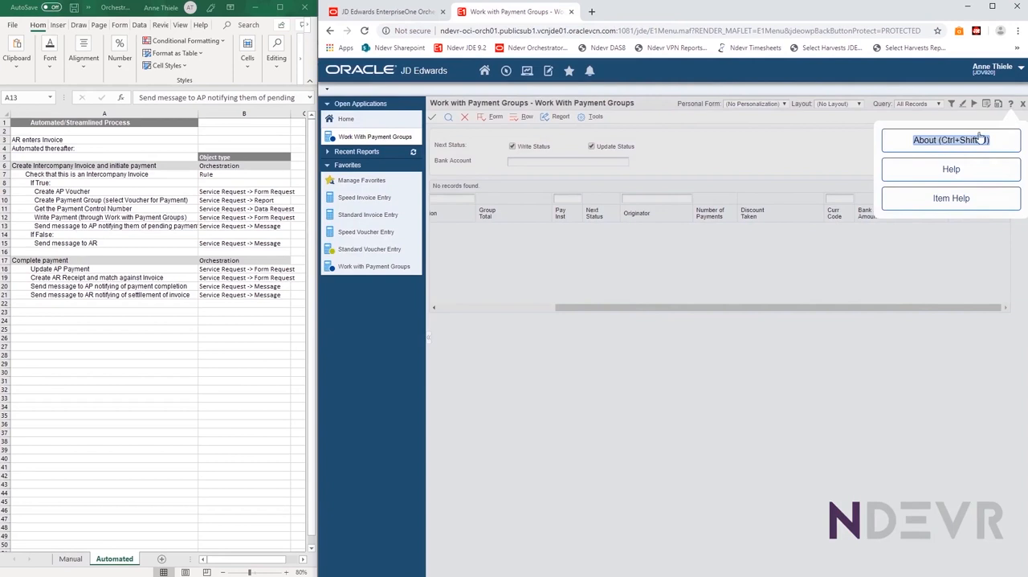
click(935, 144)
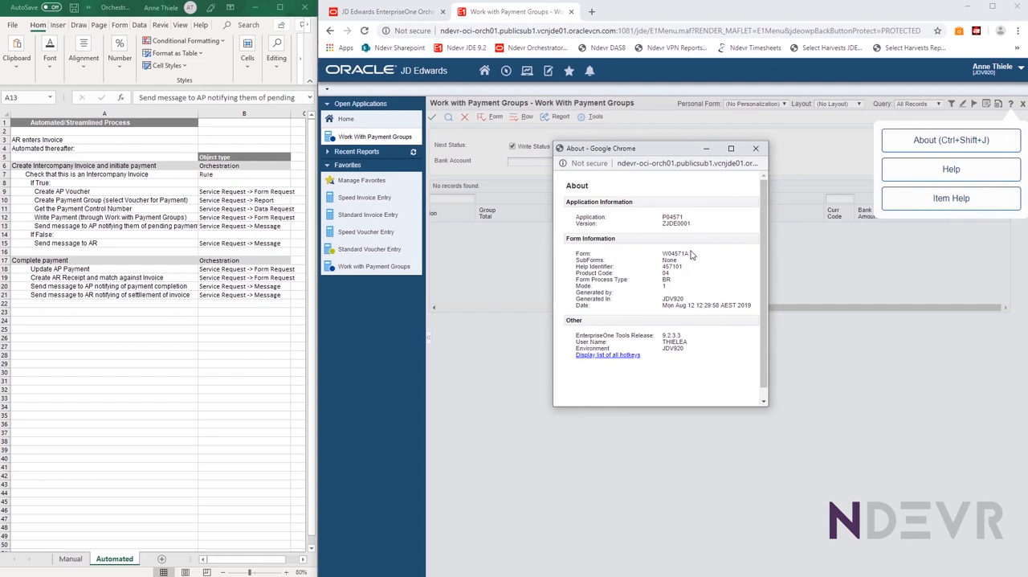
Close the About information, return to Orchestrator Studio, and examine the form interconnect values for document number, type, pay item, company and batch number
click(752, 151)
click(391, 14)
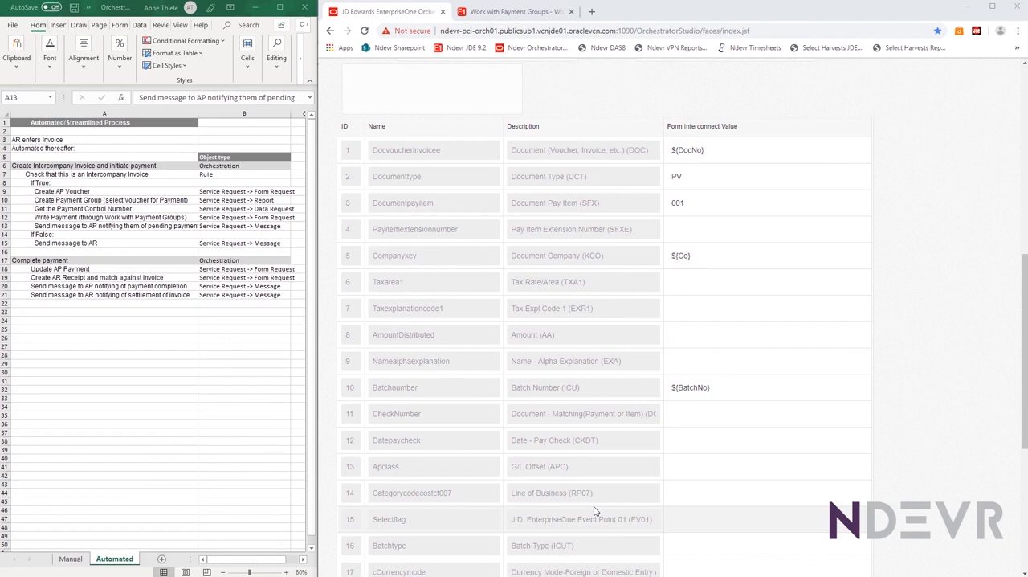
click(710, 153)
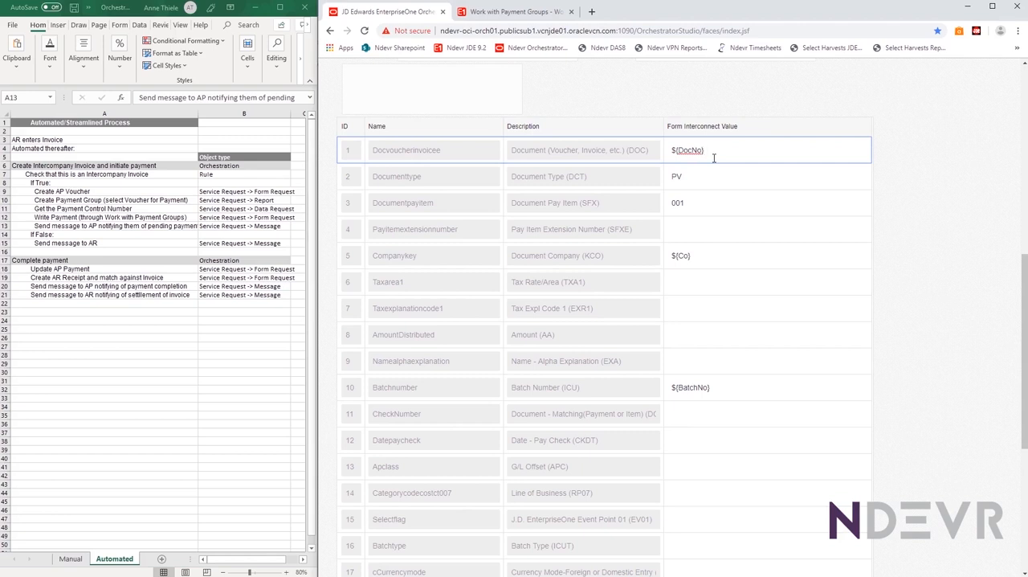
click(682, 175)
click(693, 204)
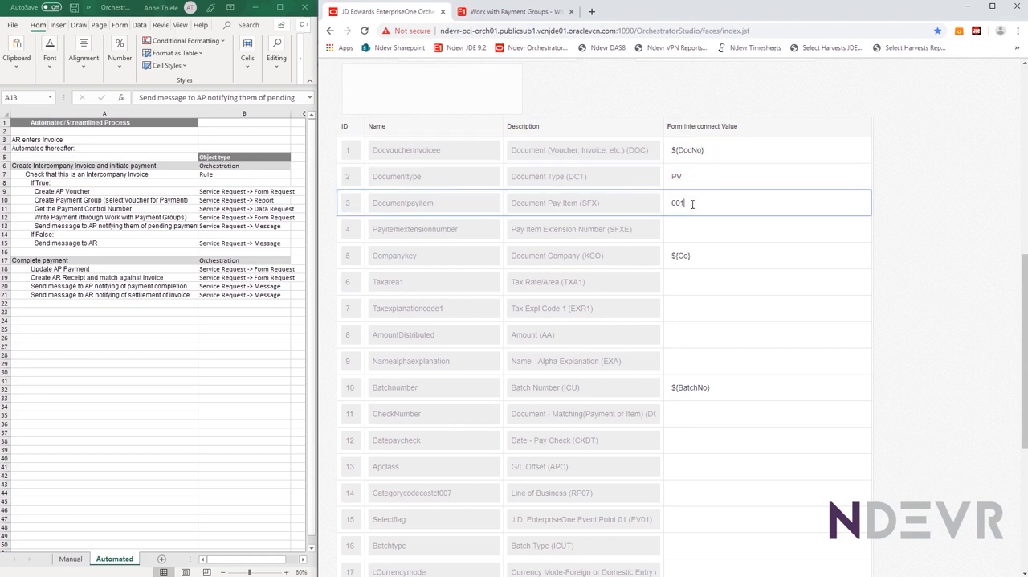
click(702, 259)
click(734, 388)
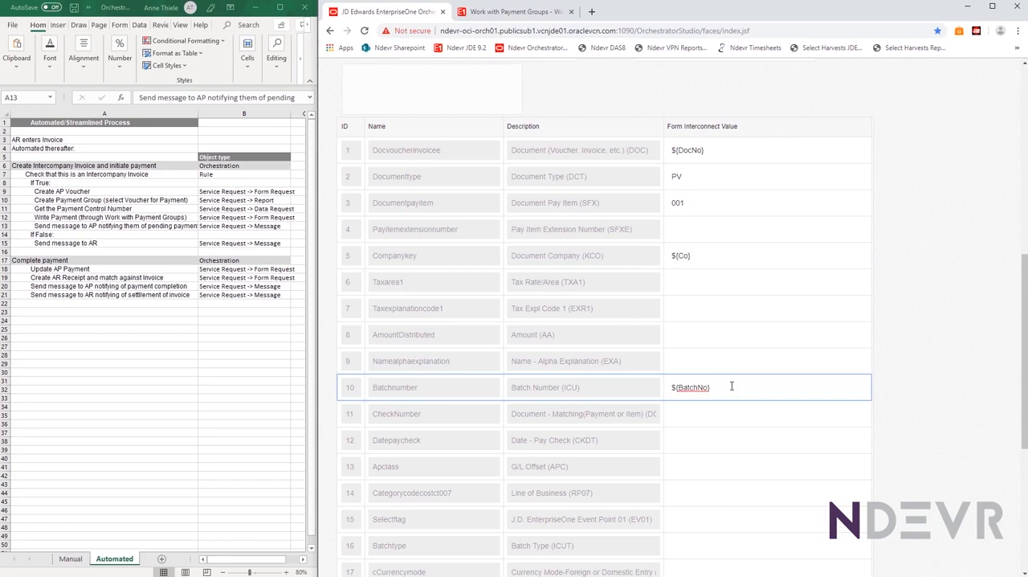
Collapse the Application Links section and expand Other Links to view the Complete Payment link
scroll(732, 386, up, 2)
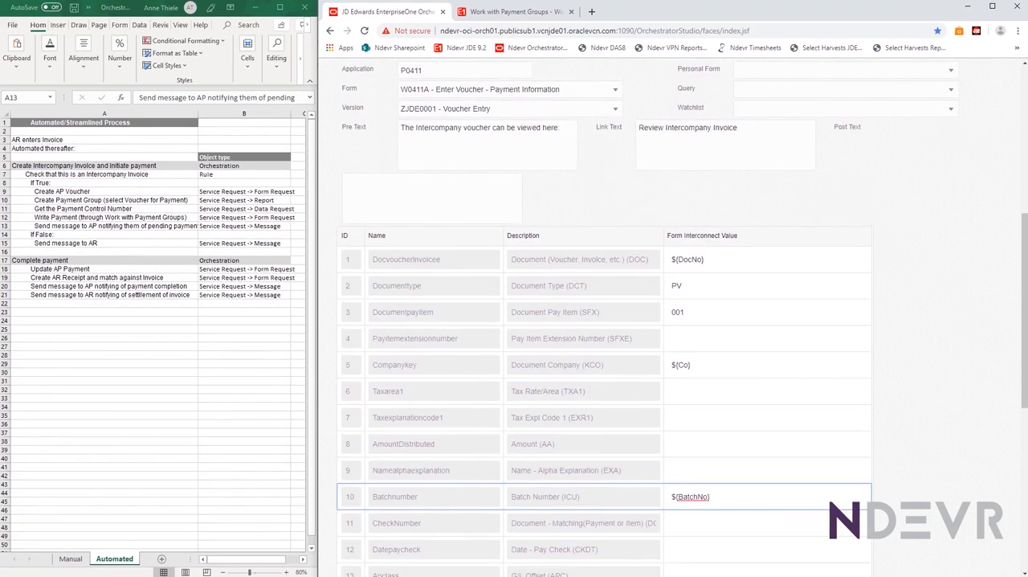
scroll(334, 277, up, 5)
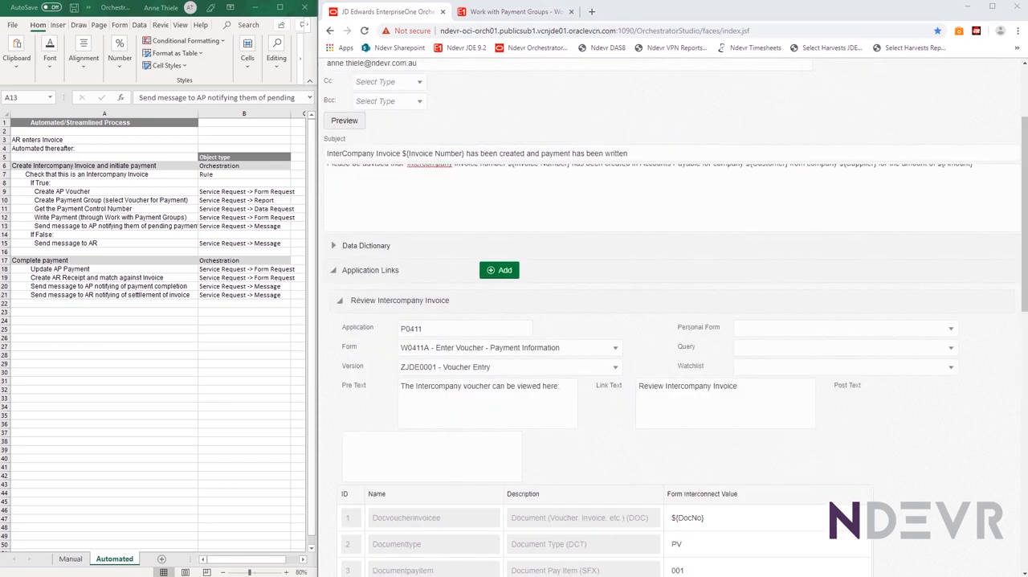
click(333, 274)
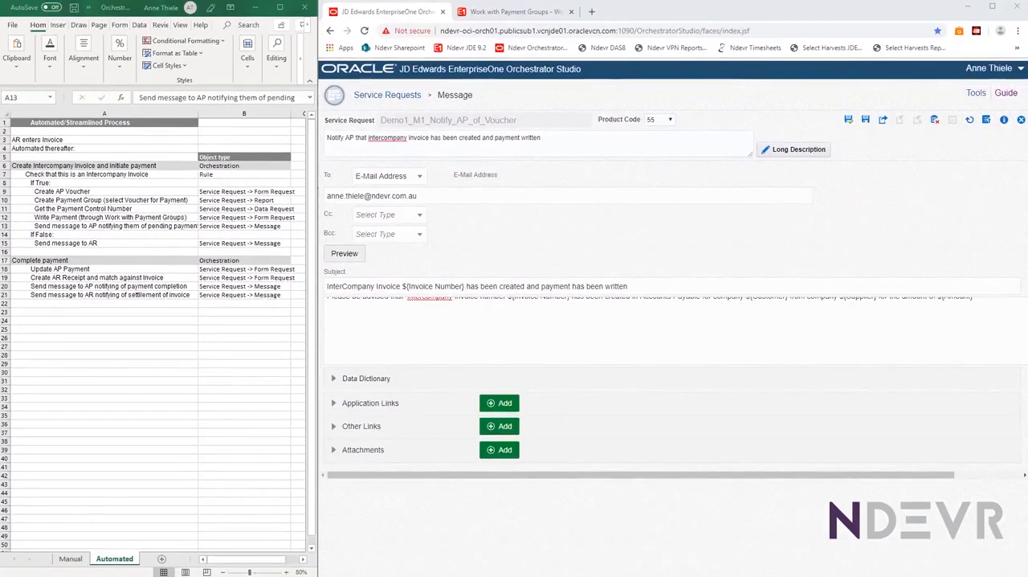
click(335, 427)
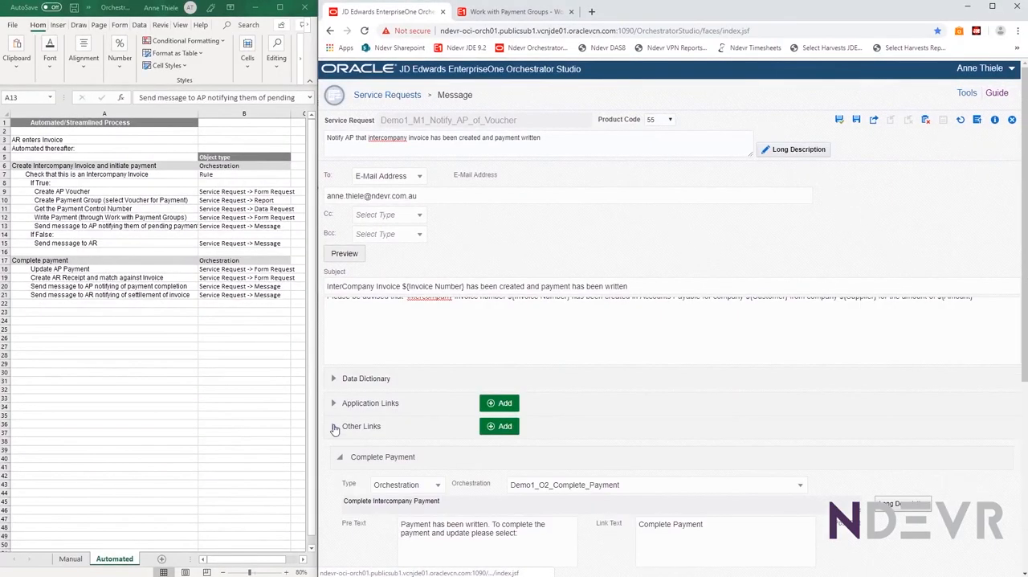
scroll(334, 430, down, 2)
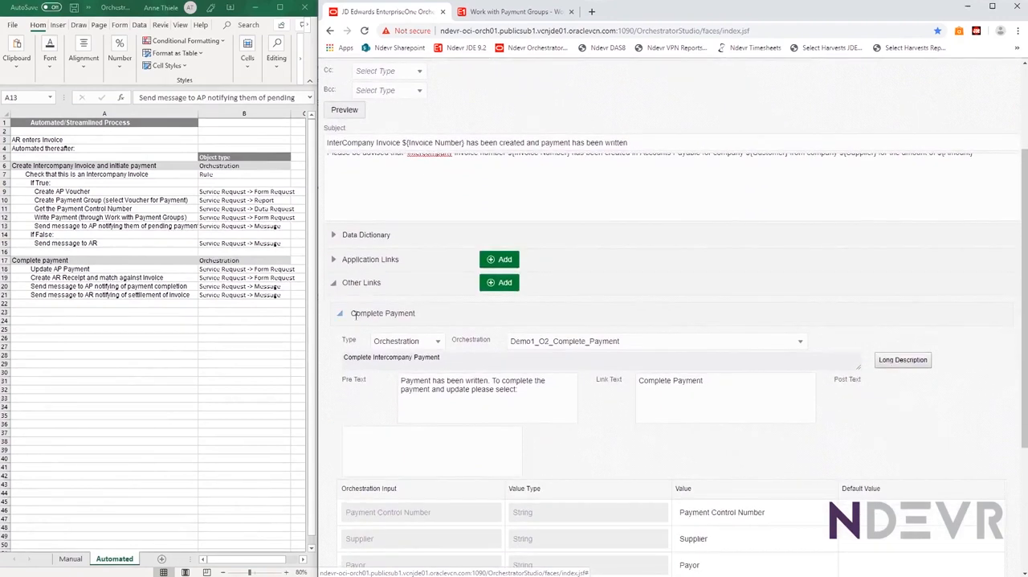
View the available types for the Complete Payment link and examine its link text and orchestration input mappings
click(438, 344)
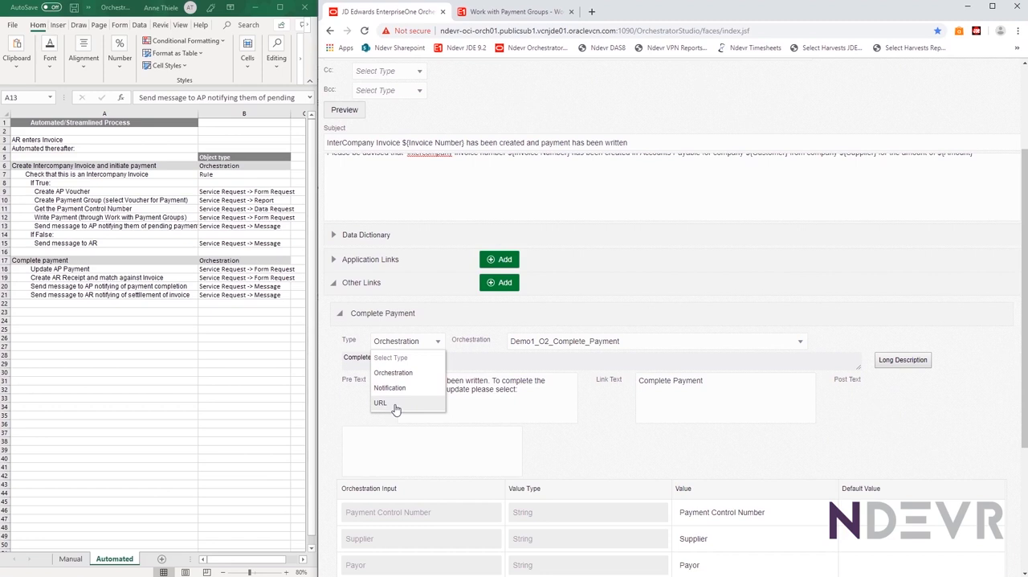
click(433, 342)
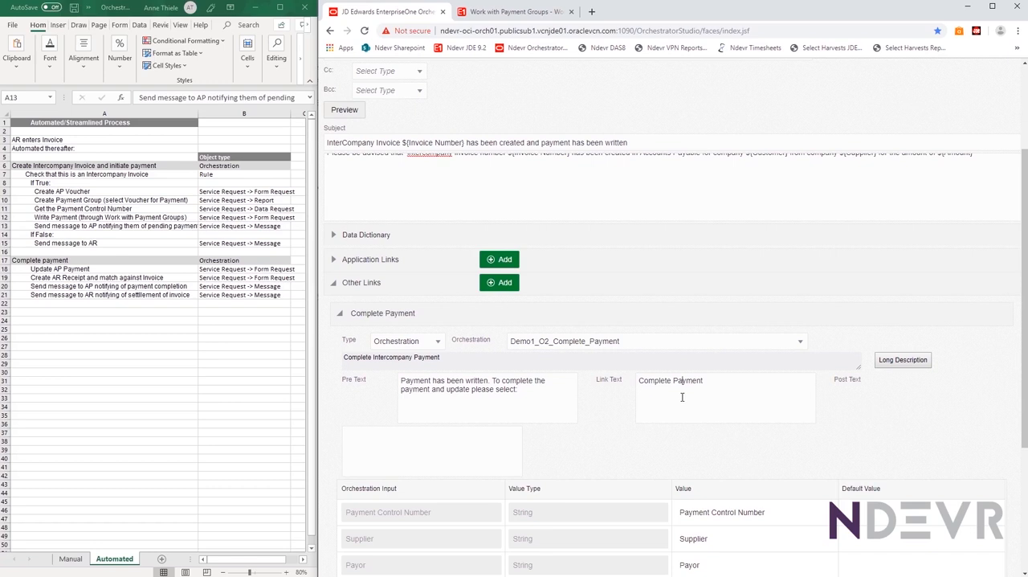
scroll(682, 394, down, 3)
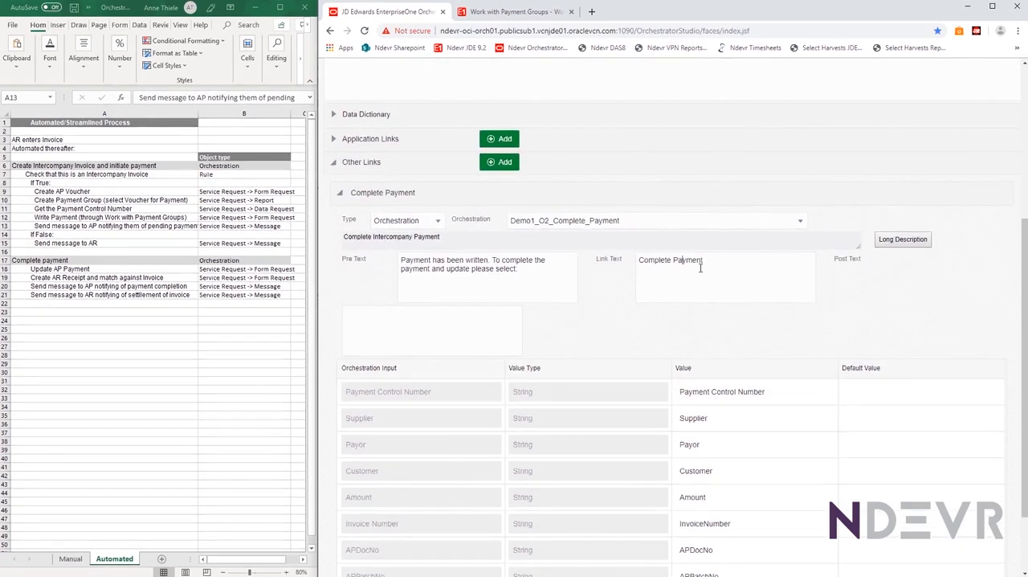
drag(719, 262, 635, 263)
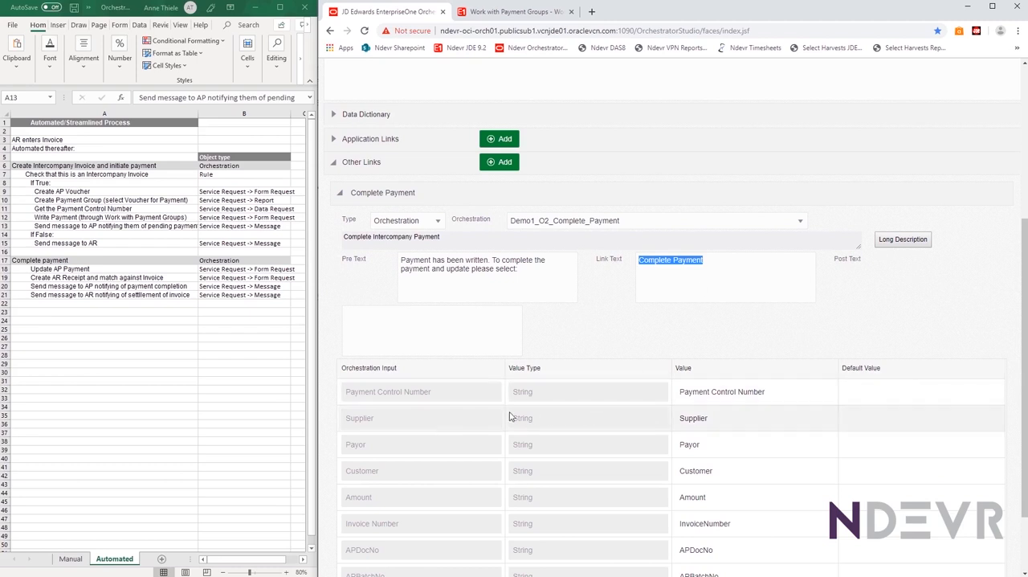
scroll(509, 416, down, 3)
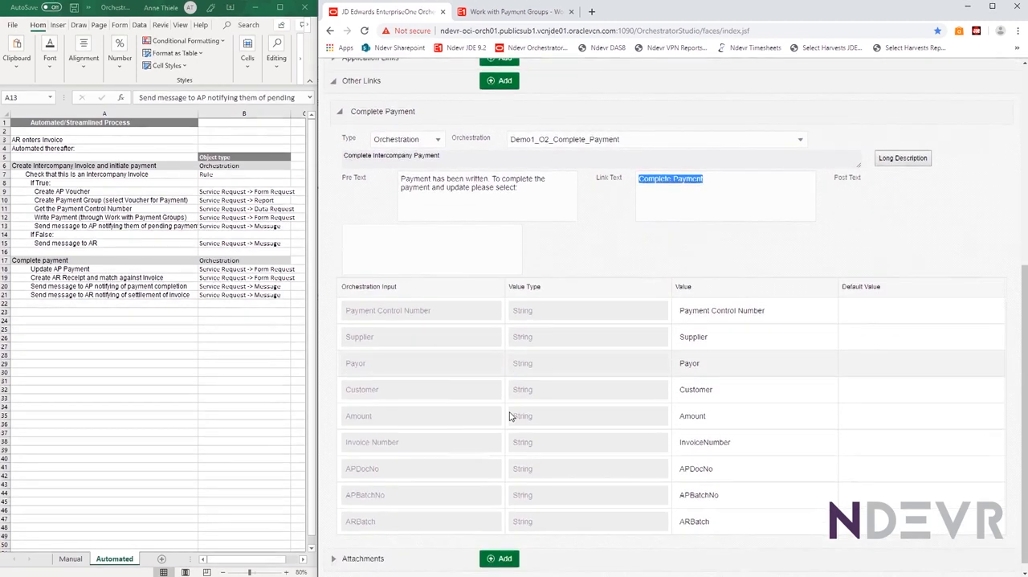
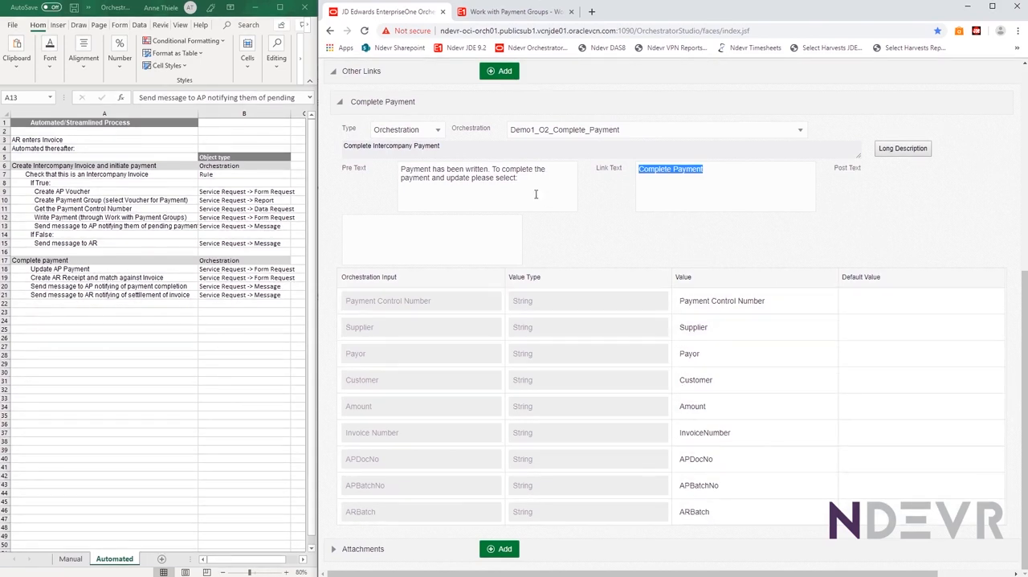
Collapse Other Links and examine the Intercompany payments attachment's job number, execution server and available file types
scroll(572, 327, up, 2)
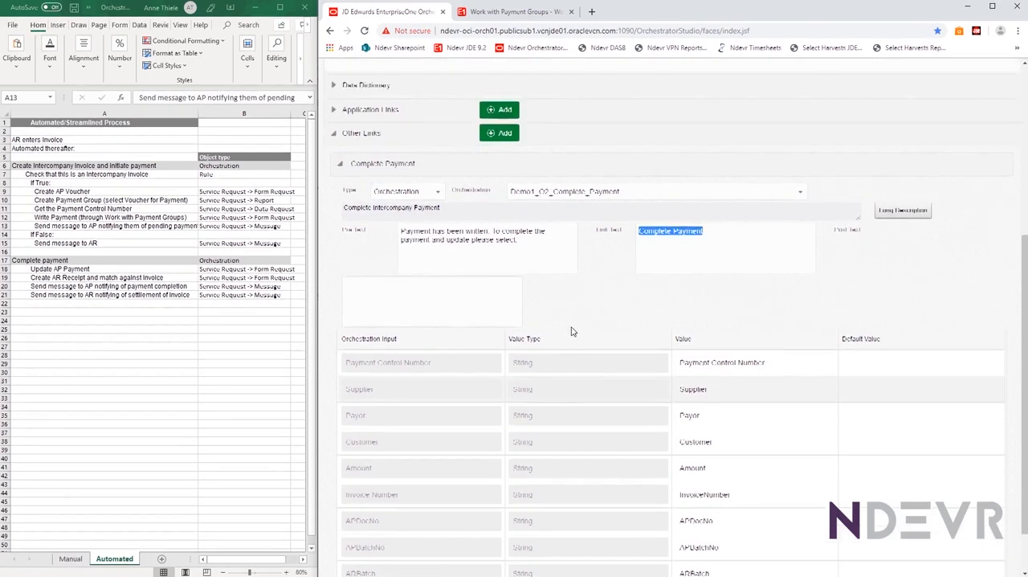
scroll(572, 327, up, 3)
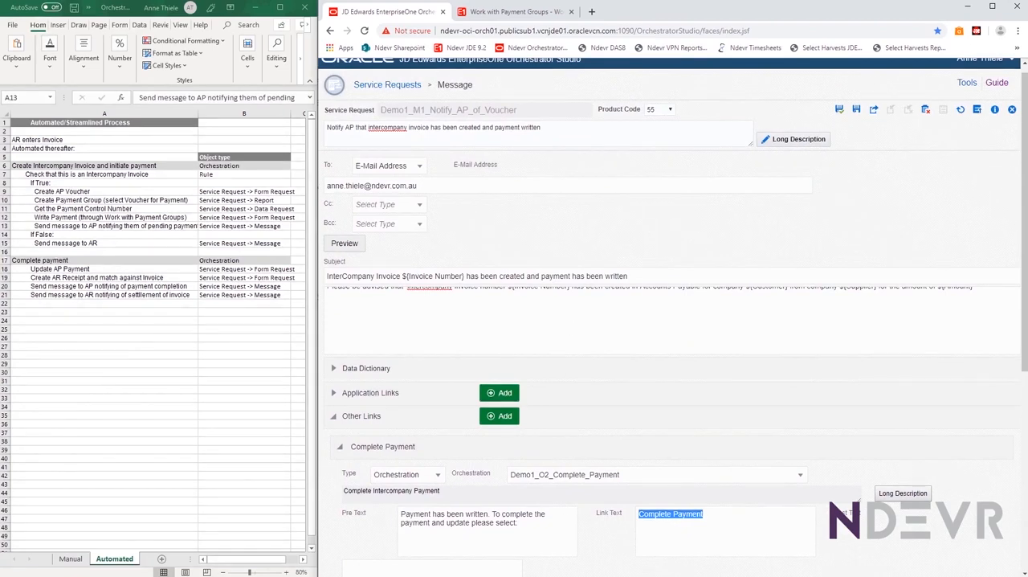
click(333, 420)
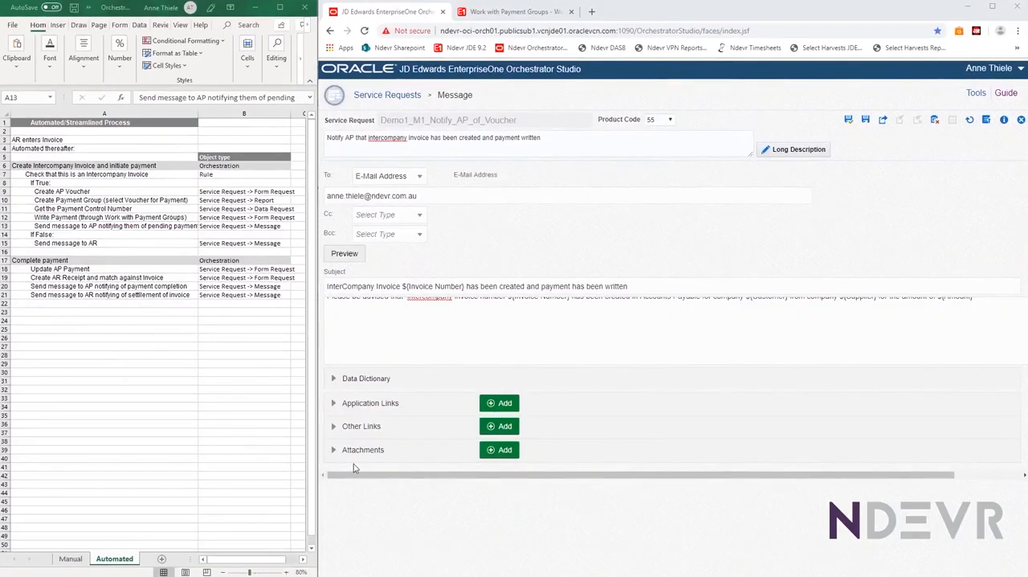
click(334, 451)
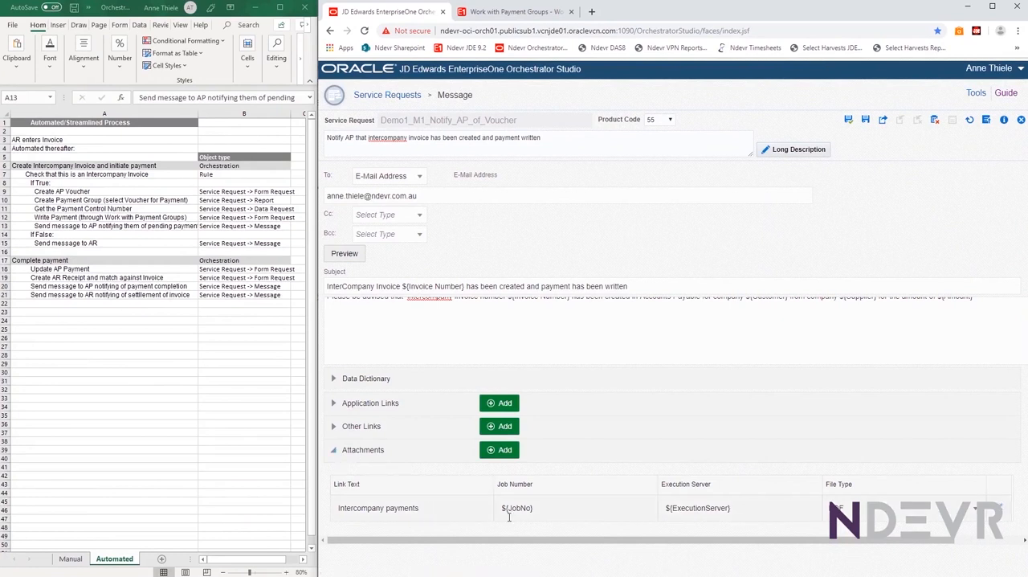
click(546, 507)
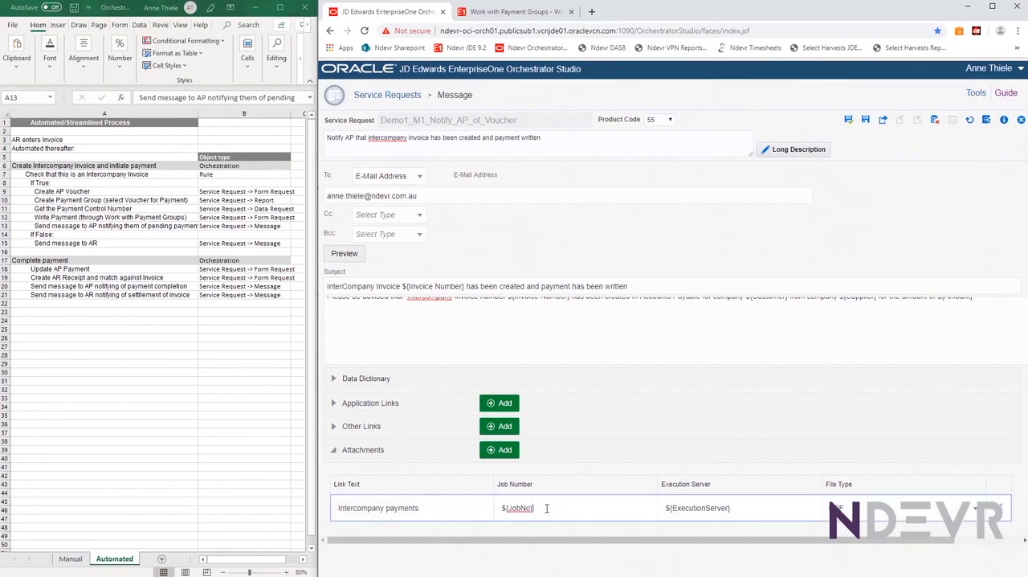
drag(546, 508, 498, 508)
drag(735, 507, 645, 508)
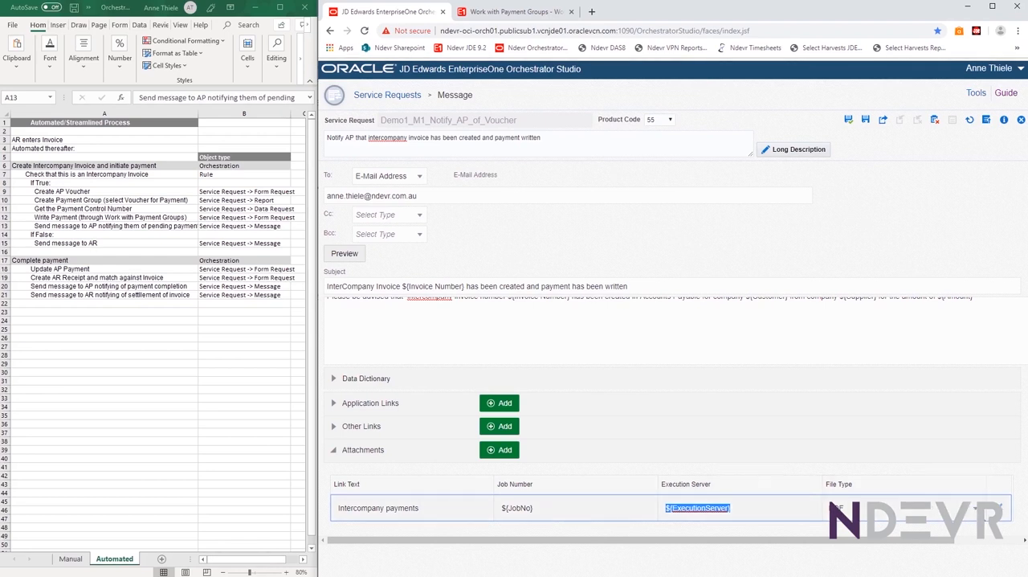
click(974, 511)
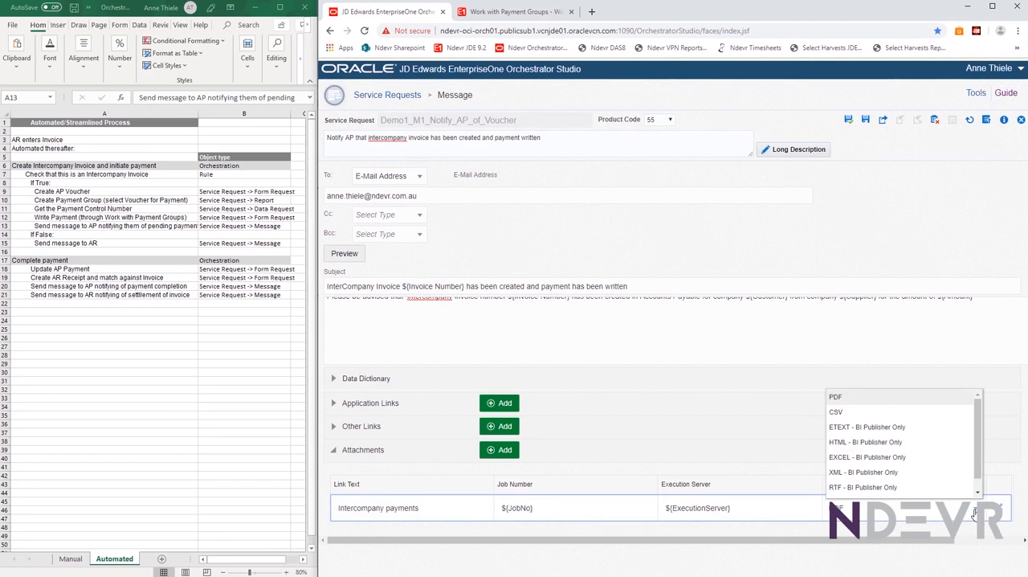
click(973, 512)
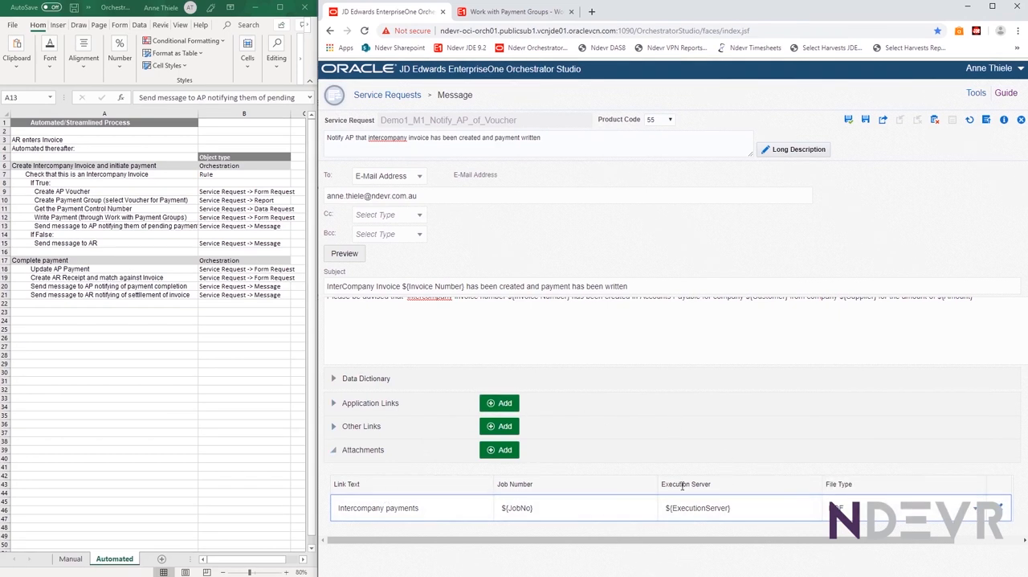
click(332, 452)
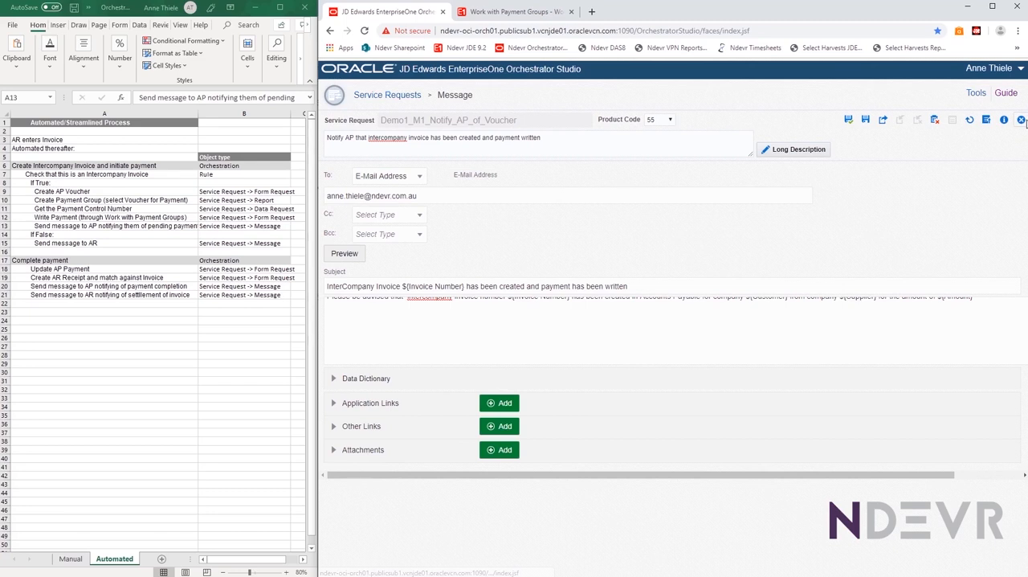
Close the Demo1_M1_Notify_AP_of_Voucher message without saving and review the voucher, payment group and write payment rows in the Excel outline
click(1021, 121)
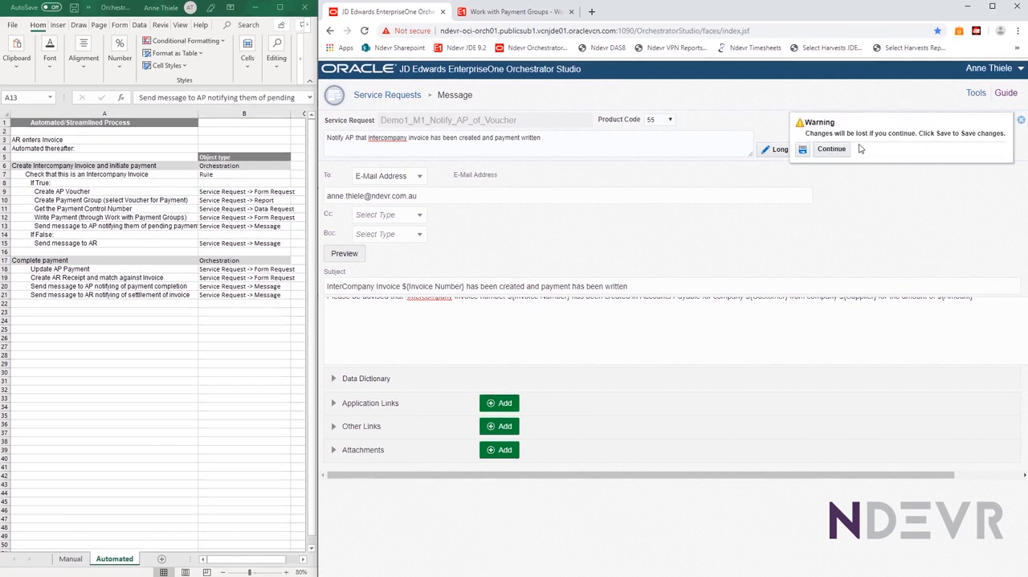
click(835, 151)
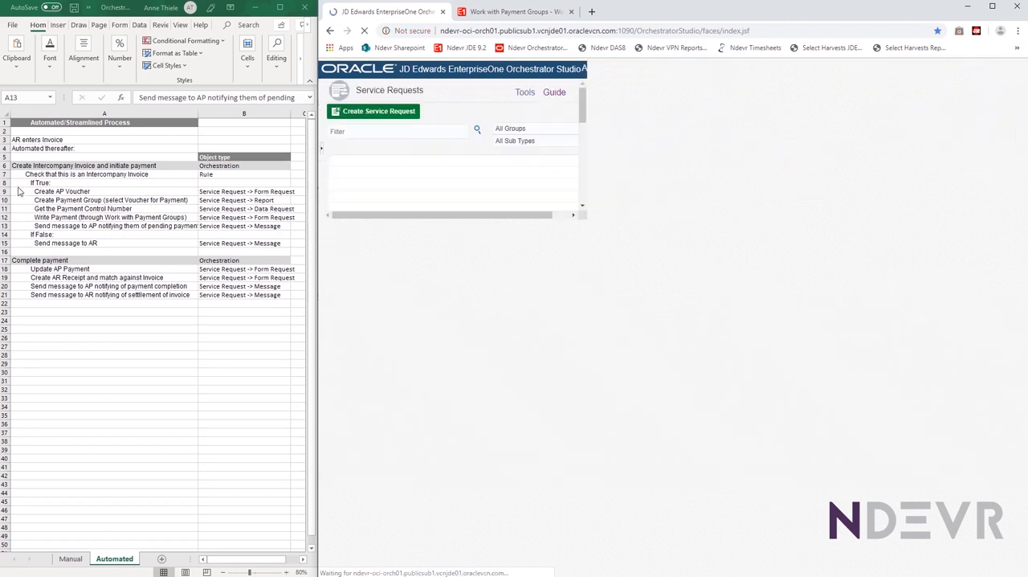
click(21, 191)
click(21, 200)
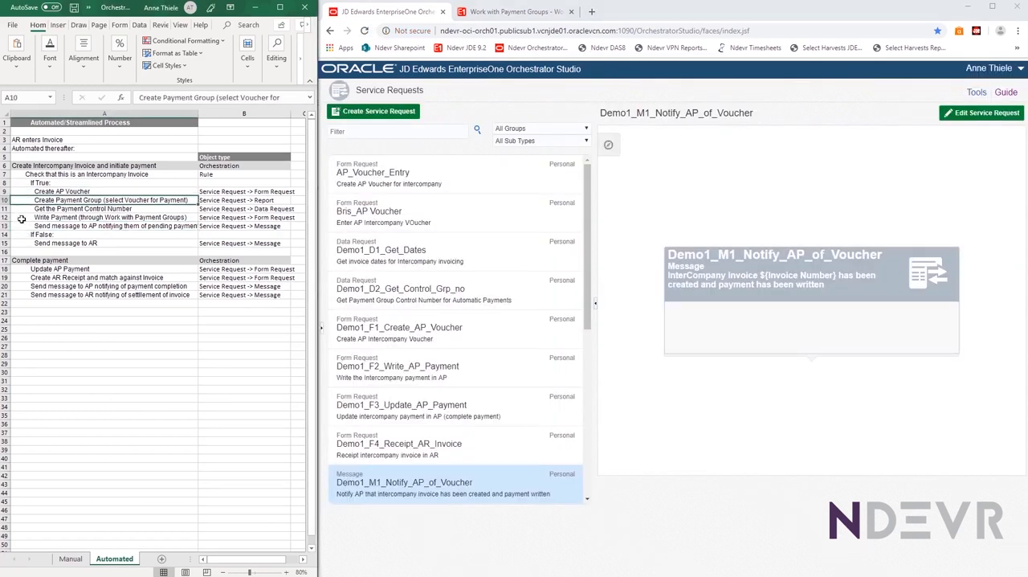
click(23, 217)
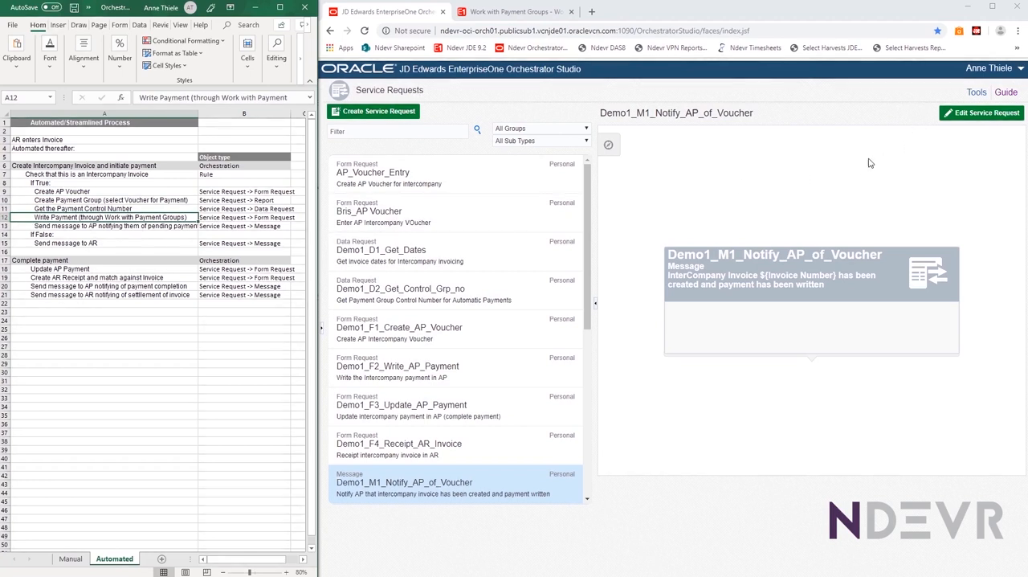
Return to Orchestrator Studio's home page and start a new orchestration named "Create Intercompany Invoice"
click(335, 94)
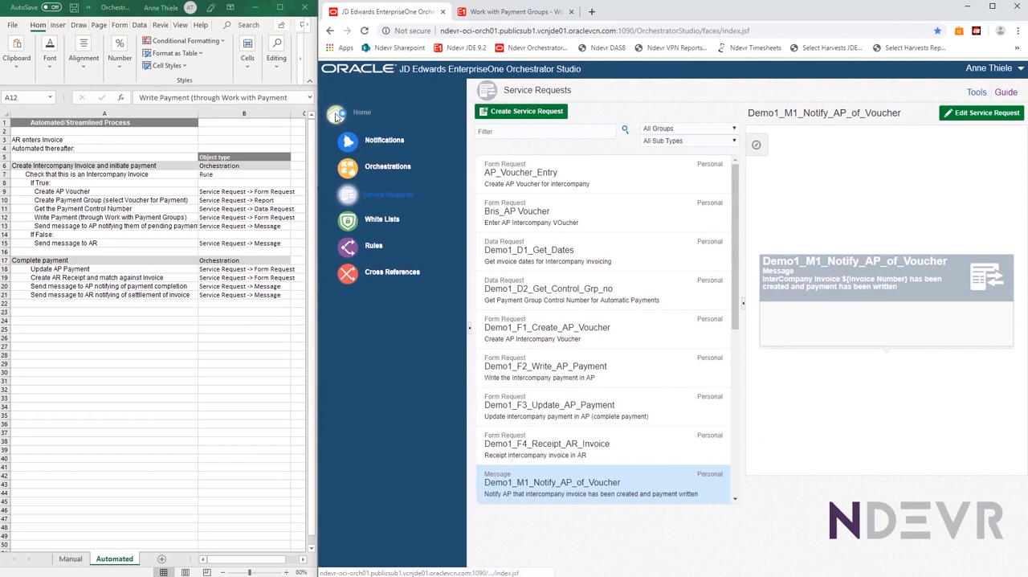
click(336, 117)
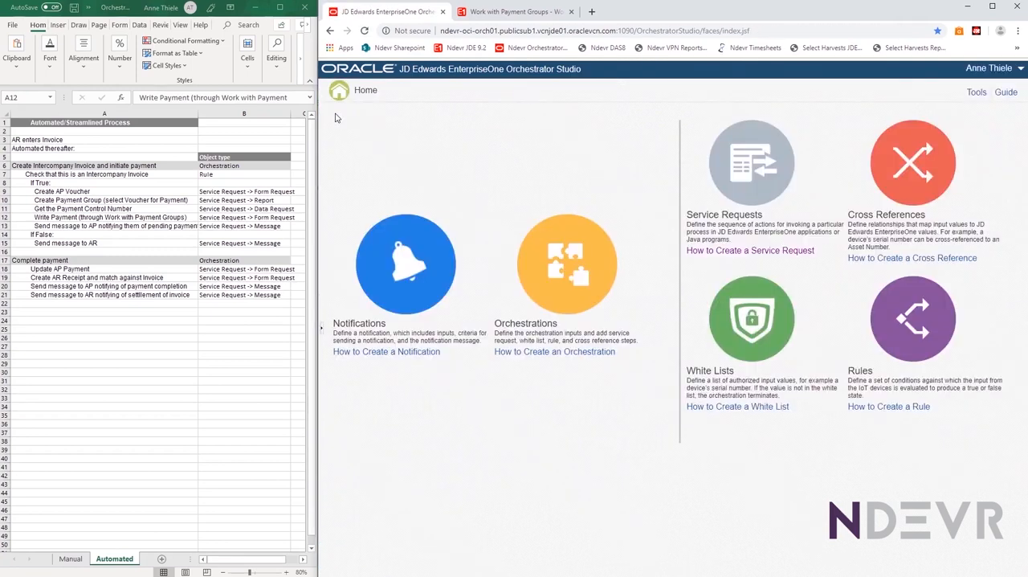
click(554, 251)
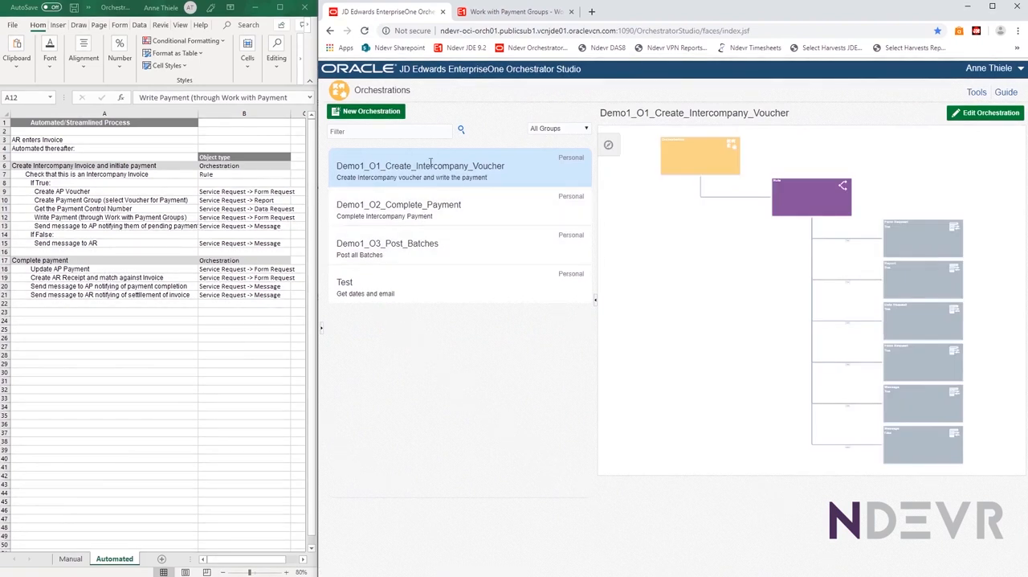
click(343, 114)
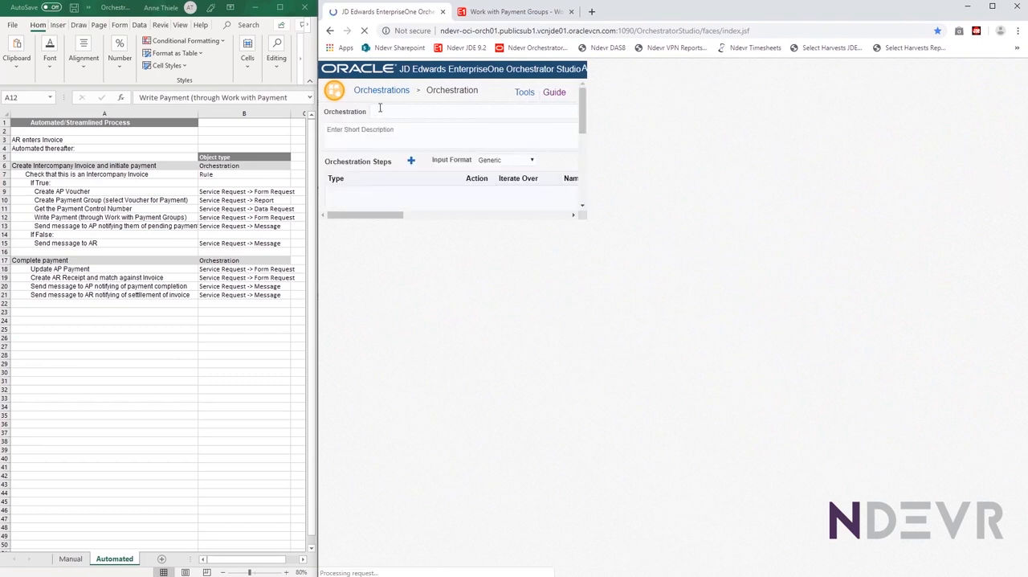
click(381, 110)
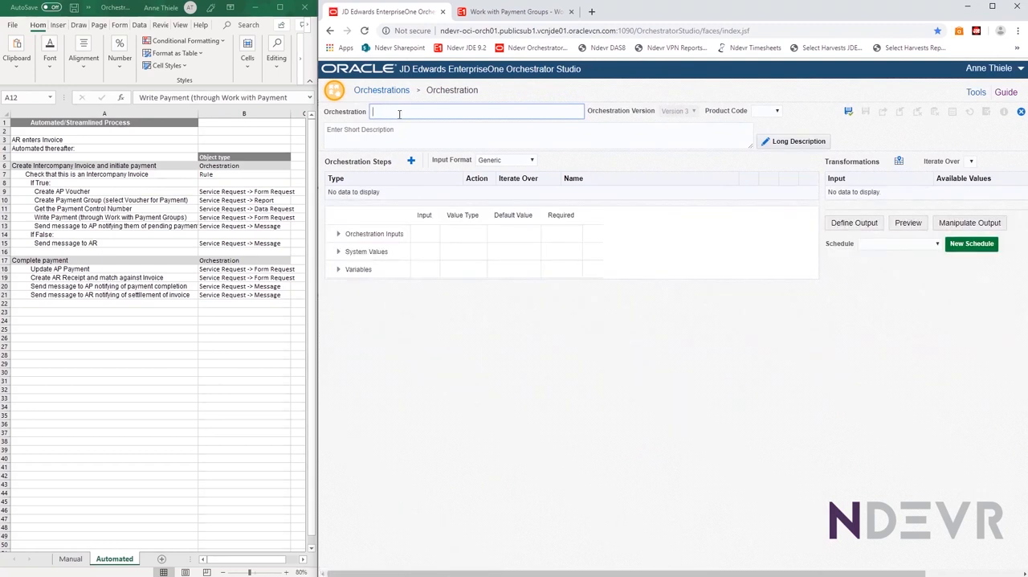
text(Create Inter)
text(compay Invoice)
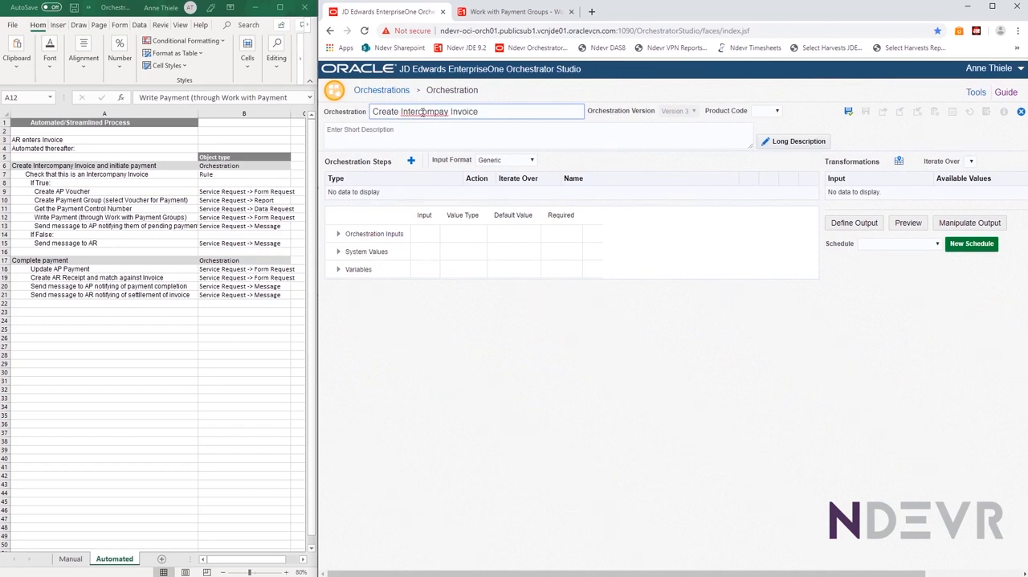
text(n)
Set the orchestration's product code to 55 and its short description to "Create Intercompany Invoice and begin Payment process"
click(775, 112)
scroll(777, 160, down, 8)
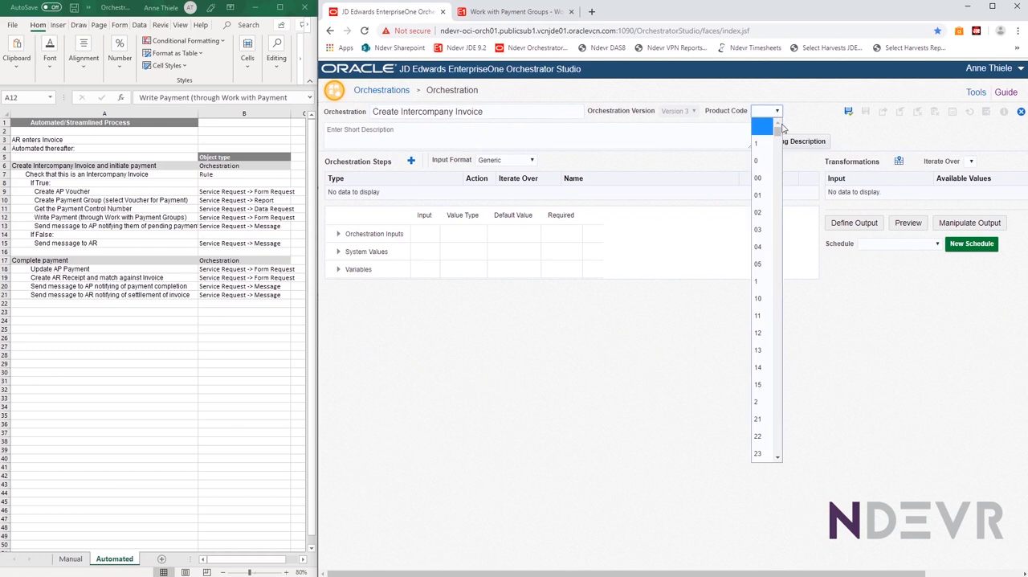
scroll(776, 175, down, 6)
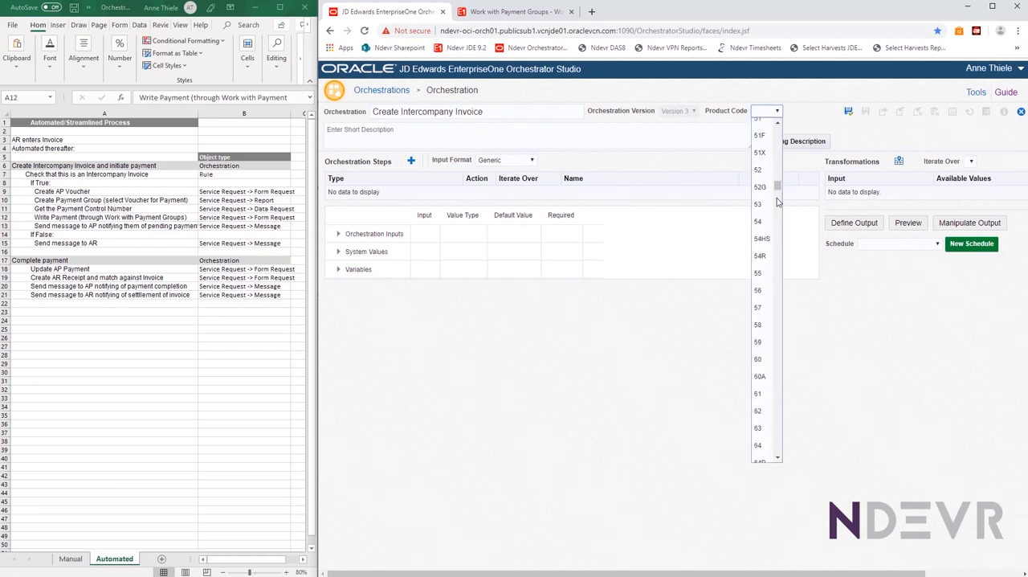
click(758, 273)
click(375, 136)
text(Create)
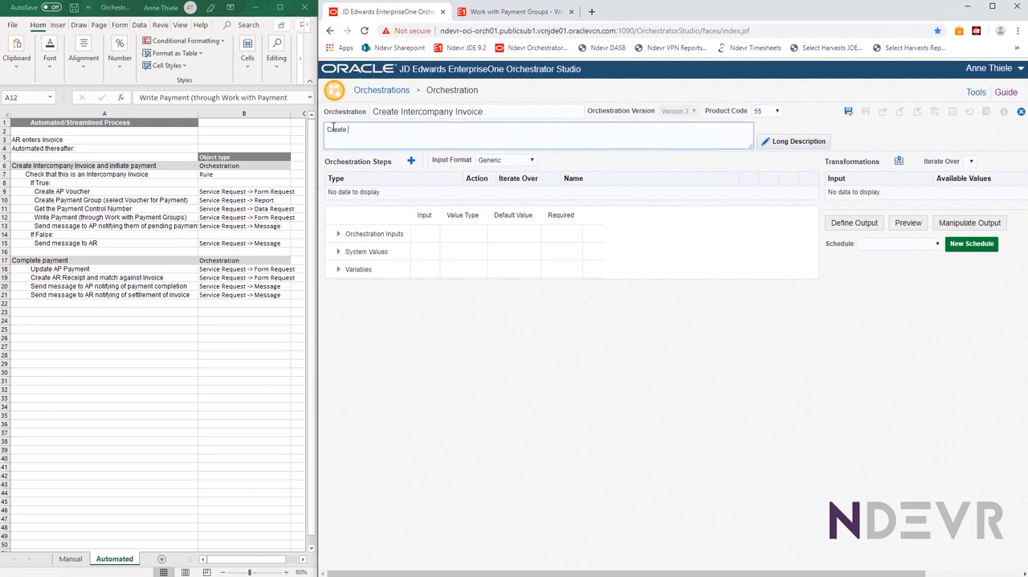
text( Intercompany Invoice and begin Payment process)
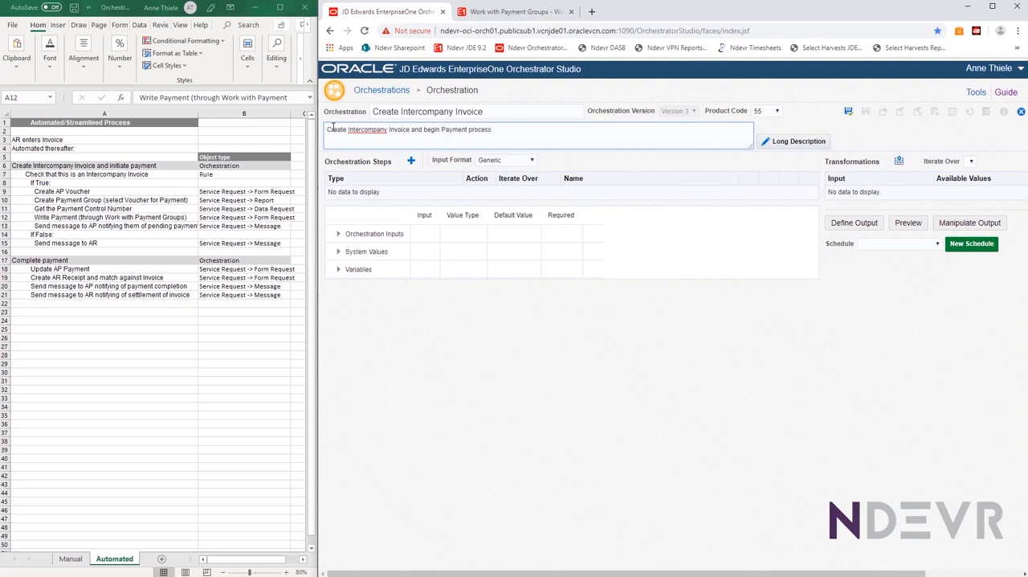
Add a Rule step to the orchestration and assign the rule Demo1_R1_Check_for_Intercompany to it
click(412, 162)
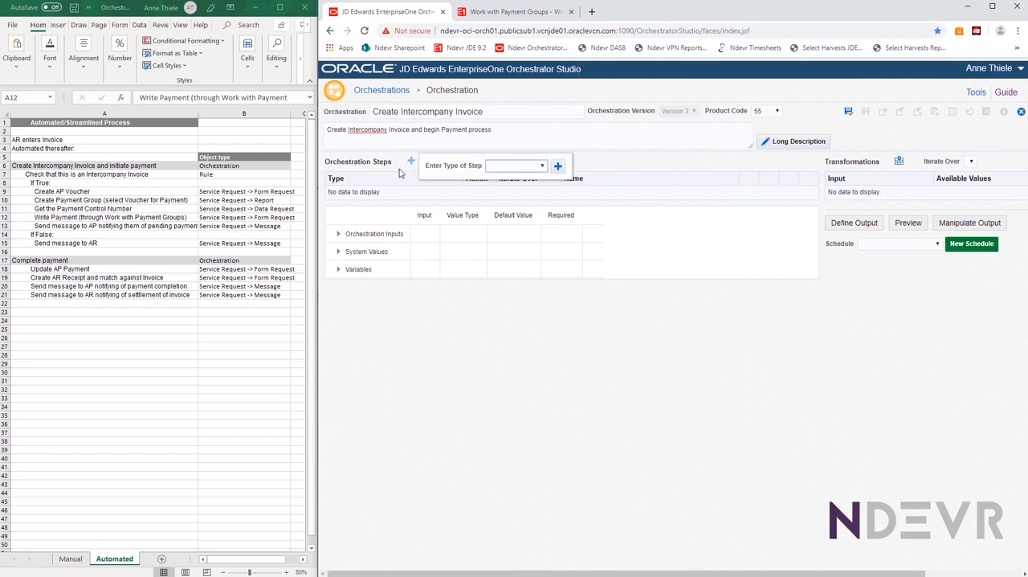
click(542, 165)
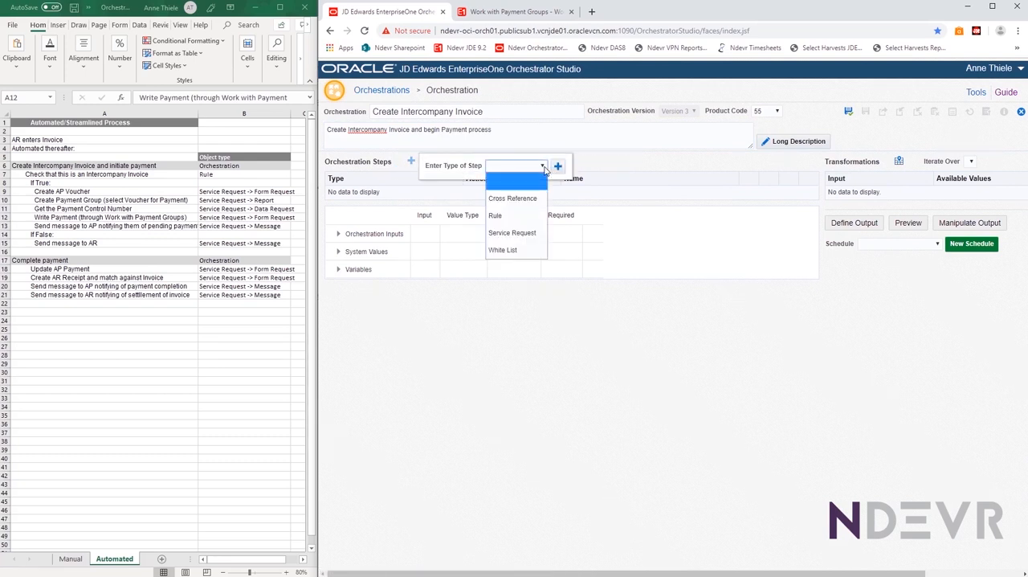
click(509, 216)
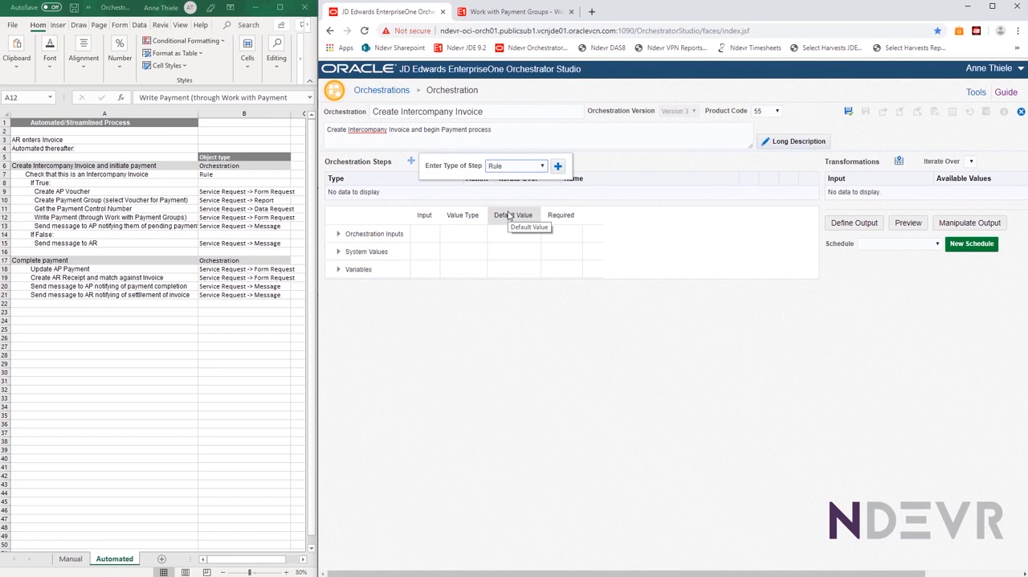
click(557, 167)
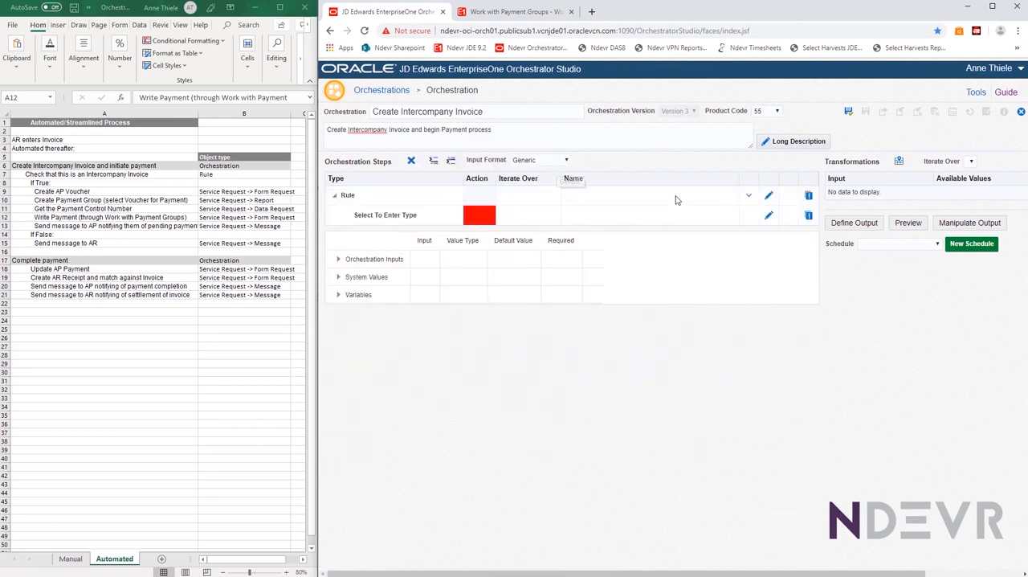
click(750, 202)
click(747, 197)
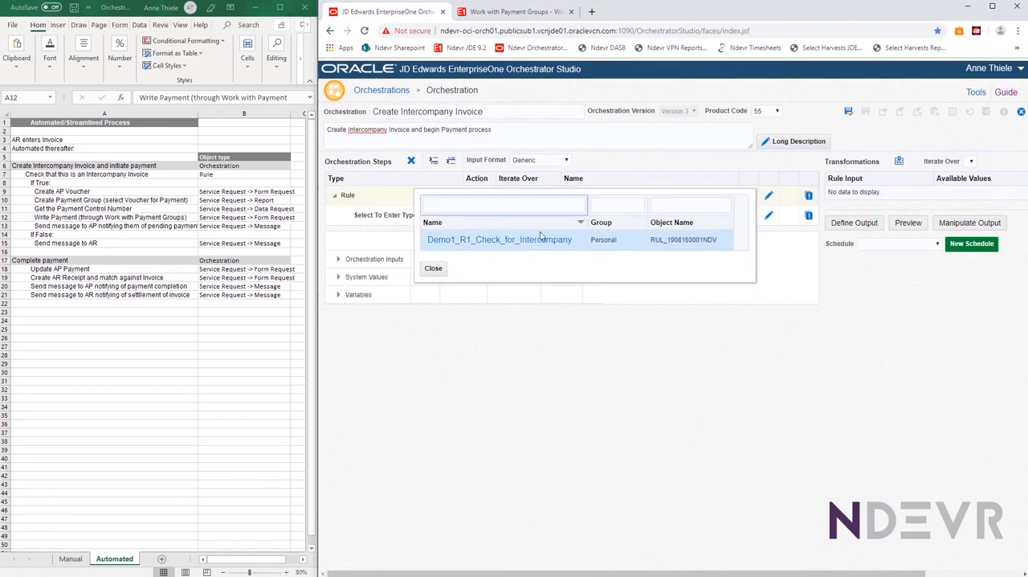
click(470, 243)
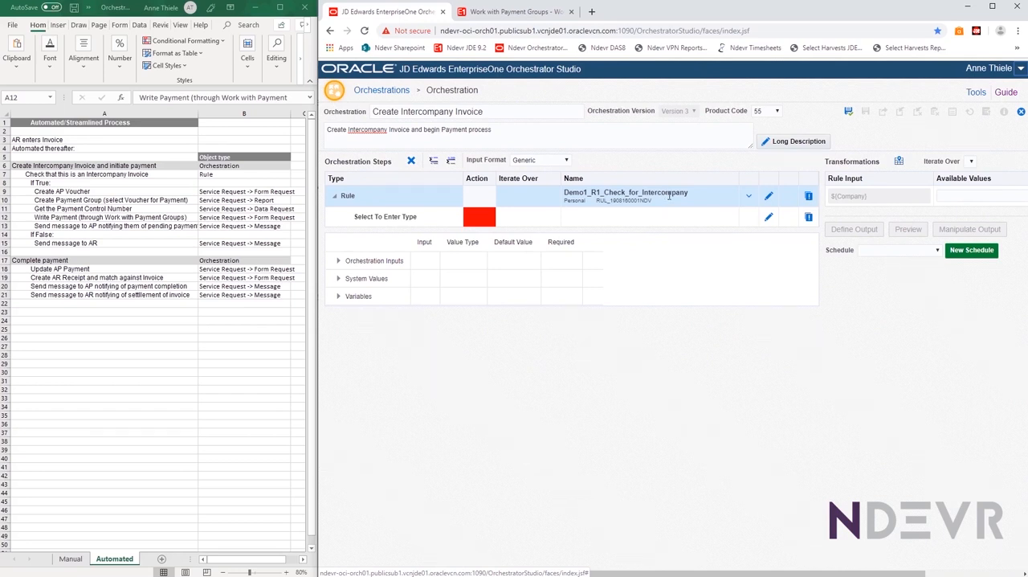
click(338, 263)
click(338, 263)
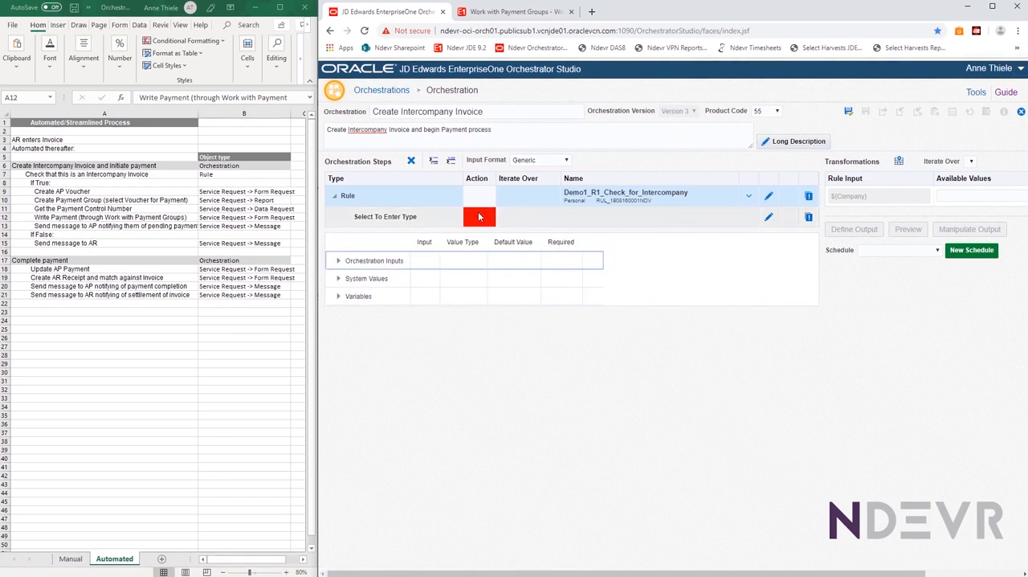
Set the action of the step under the rule to True and make it a Service Request step
click(484, 221)
click(481, 220)
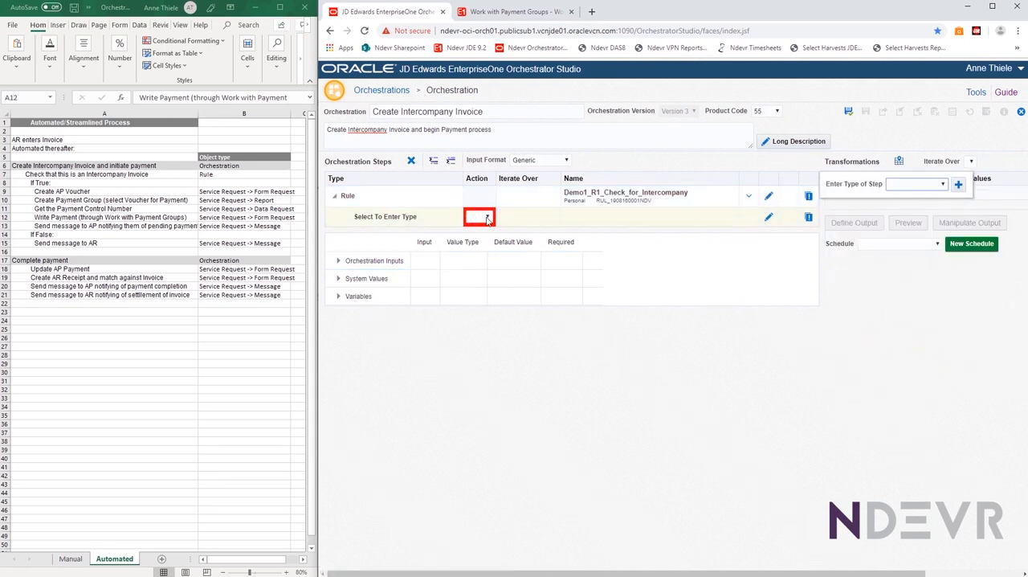
click(481, 219)
click(479, 248)
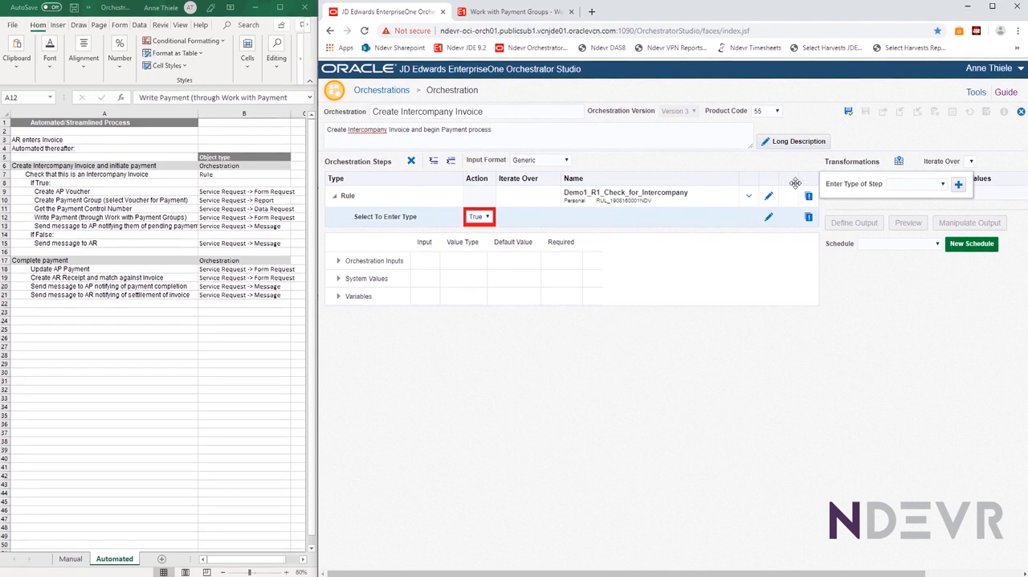
click(943, 184)
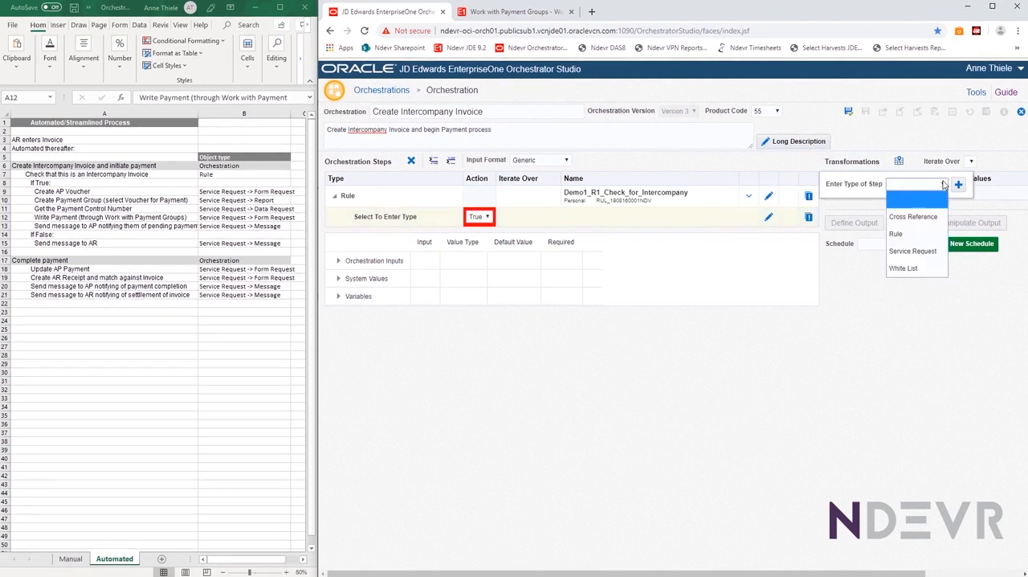
click(900, 251)
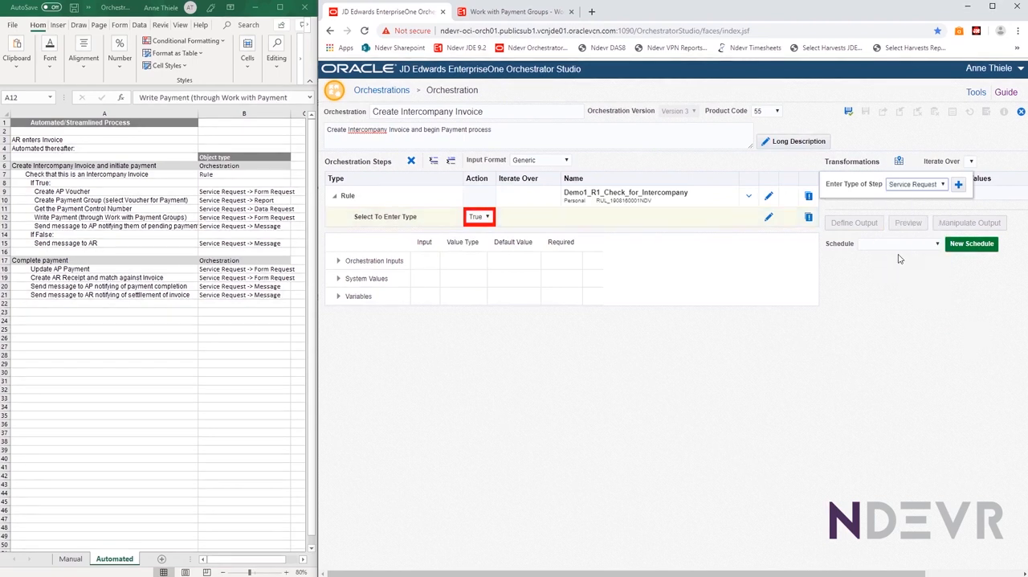
click(958, 184)
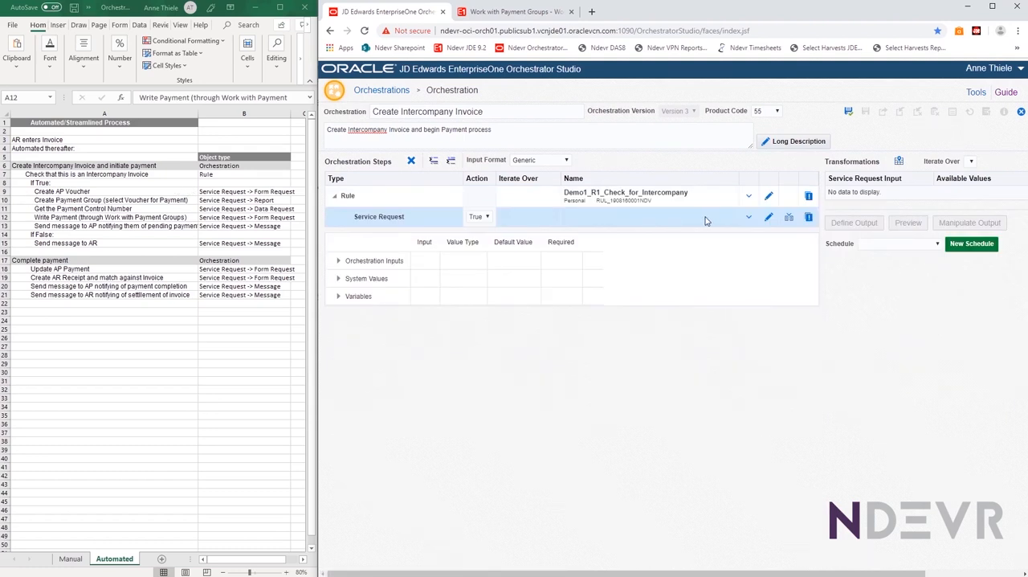
Assign the form request Demo1_F1_Create_AP_Voucher to the True service request step under the rule
click(748, 218)
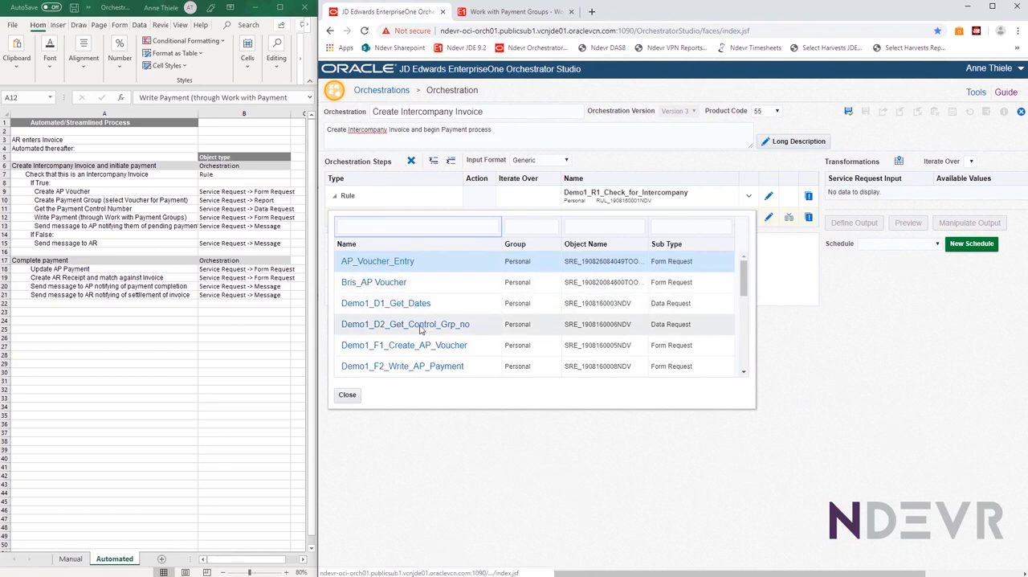
scroll(419, 330, down, 1)
click(392, 285)
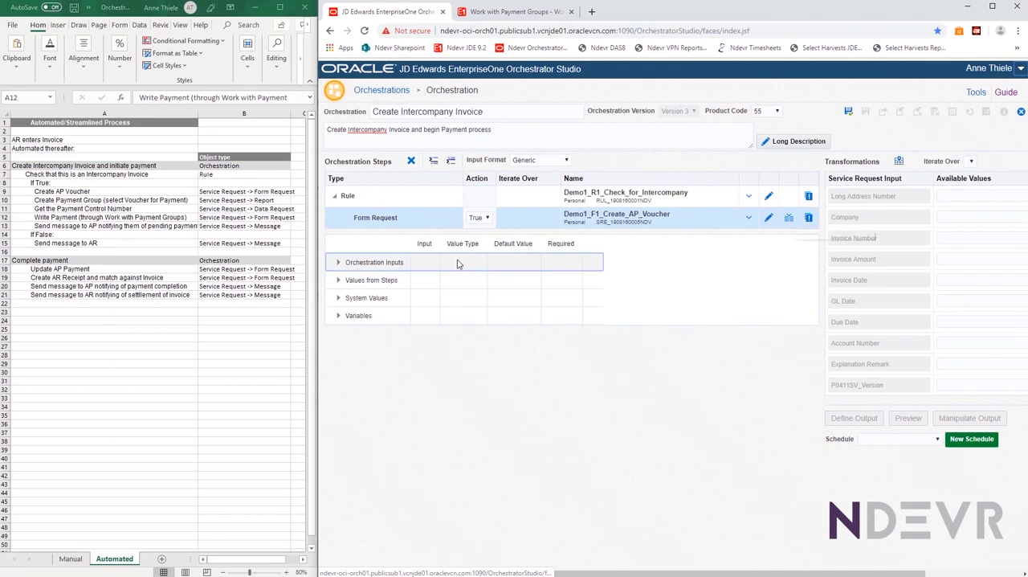
Add the AP voucher form request's inputs to the orchestration inputs and automatically map them in its transformations
click(338, 263)
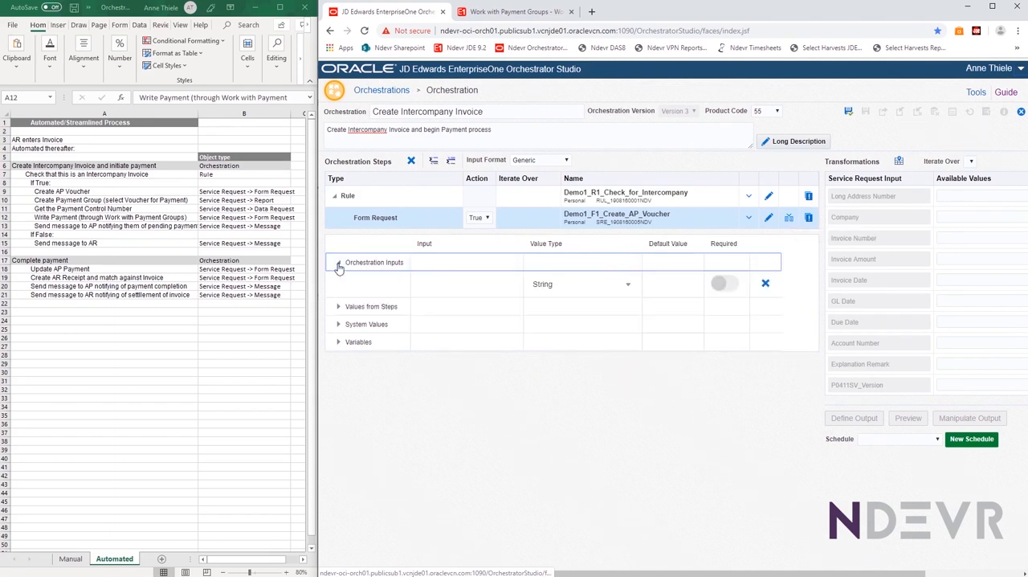
click(338, 264)
click(788, 218)
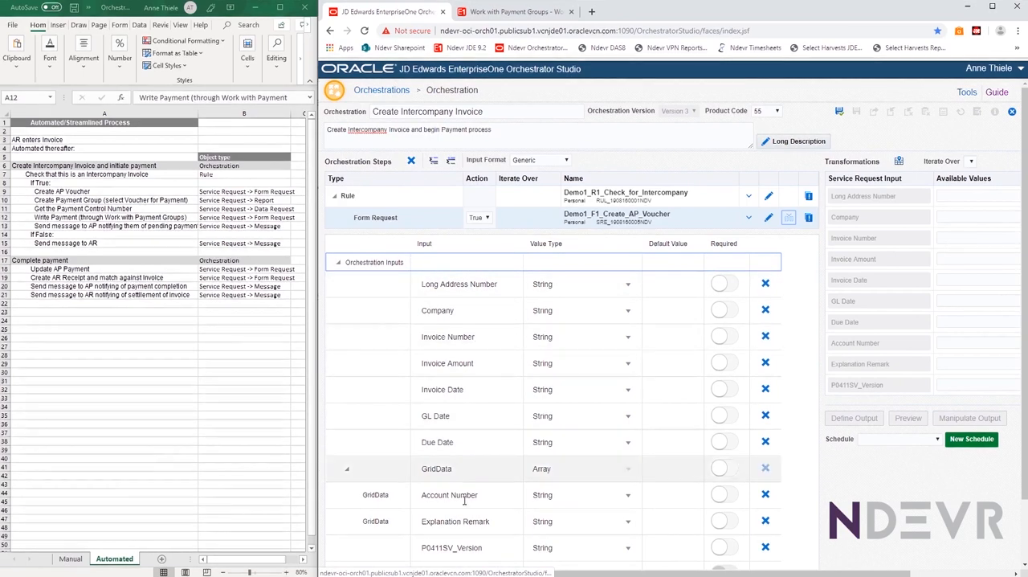
click(899, 162)
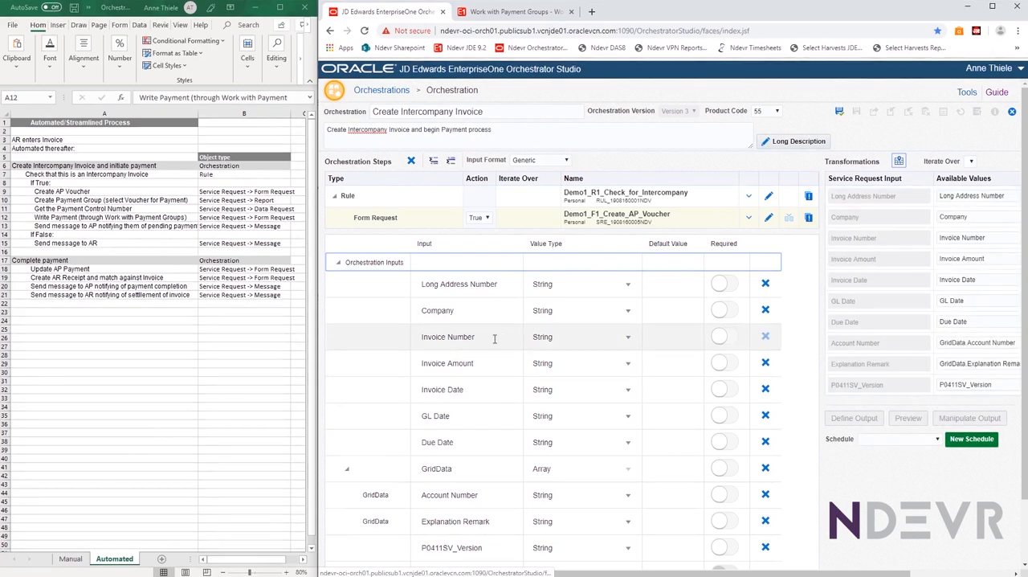
Maximize the browser window, clear the mapped value of P0411SV_Version in the transformations, and set its default value to ZJDE0001
click(994, 9)
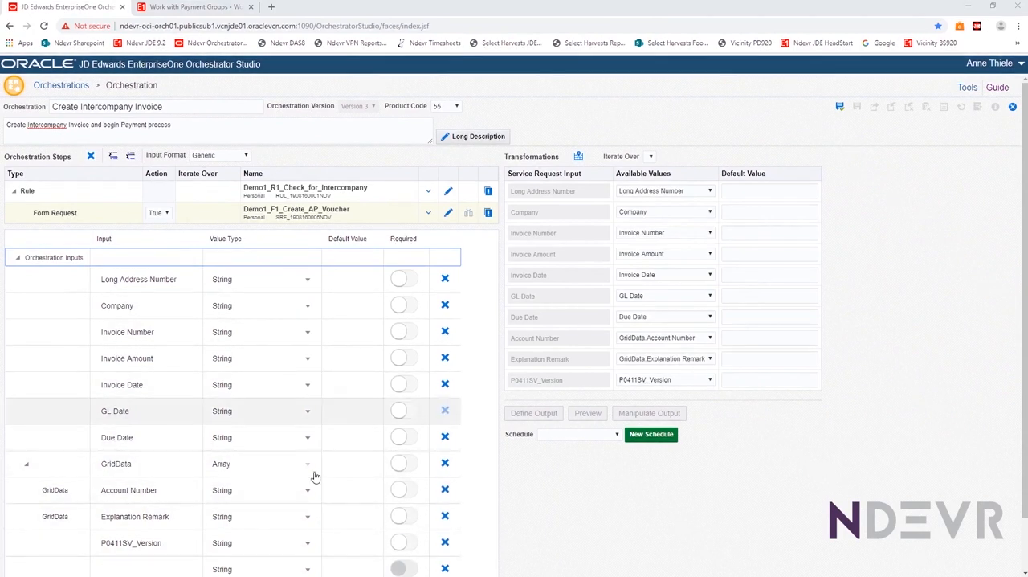
click(710, 381)
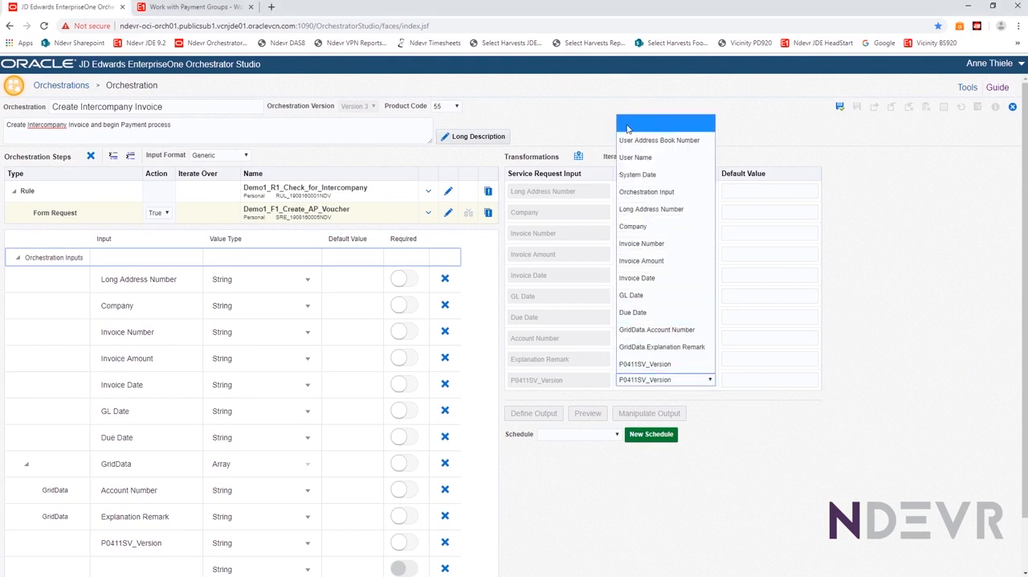
click(627, 127)
click(732, 383)
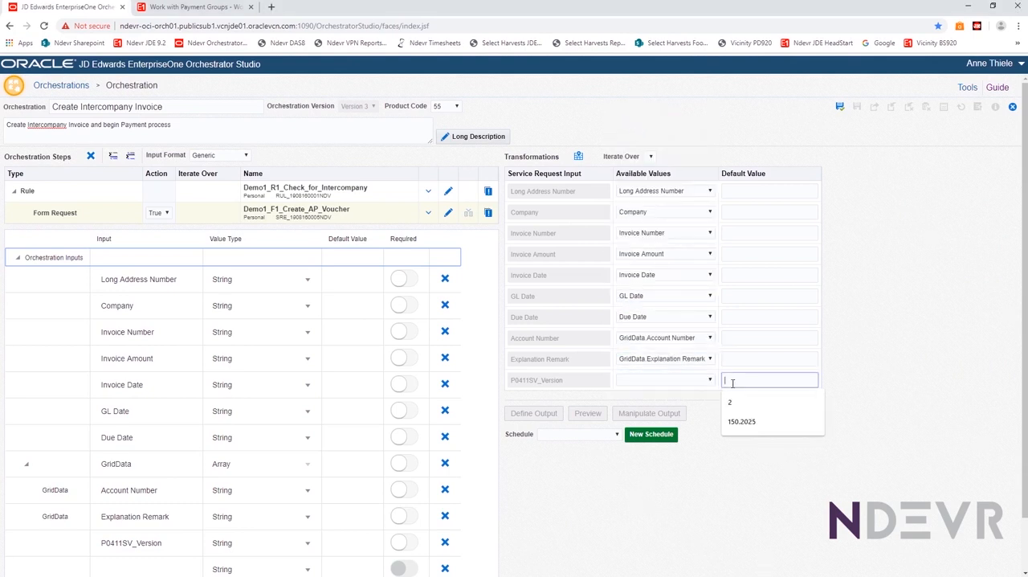
text(2)
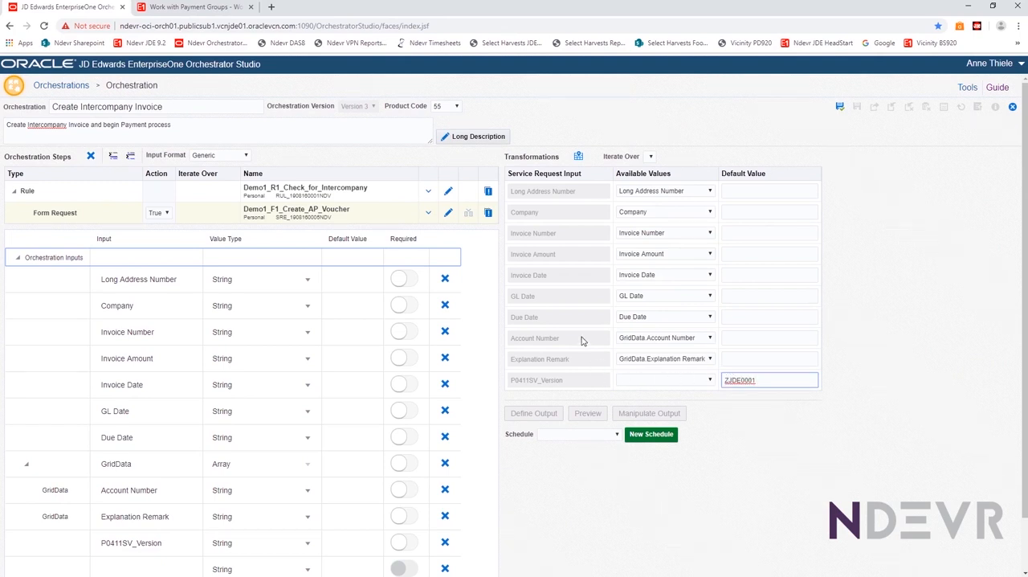
Clear the mapped value of Account Number in the voucher transformations and enter the account number as its default value
click(696, 339)
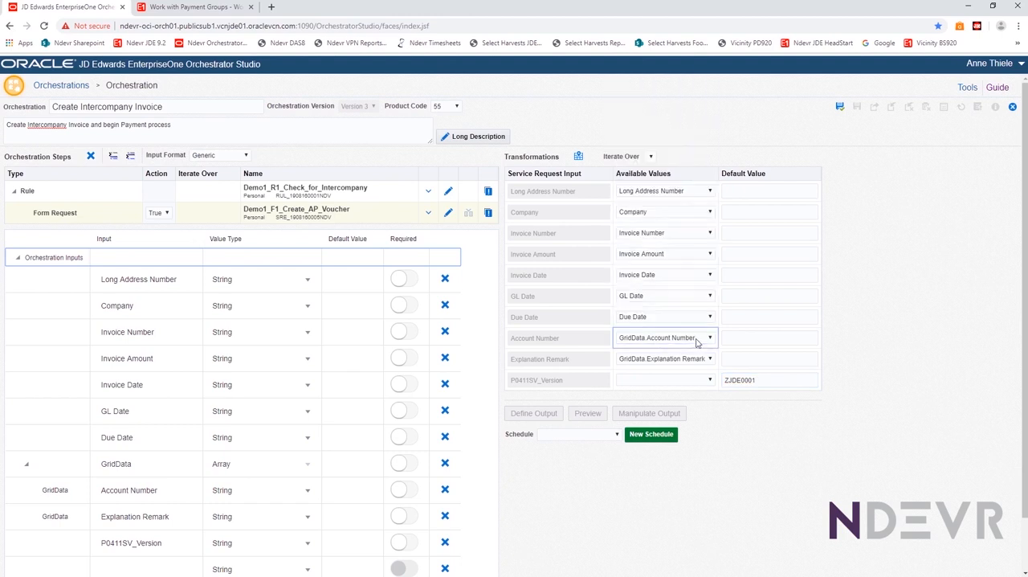
click(647, 337)
click(641, 83)
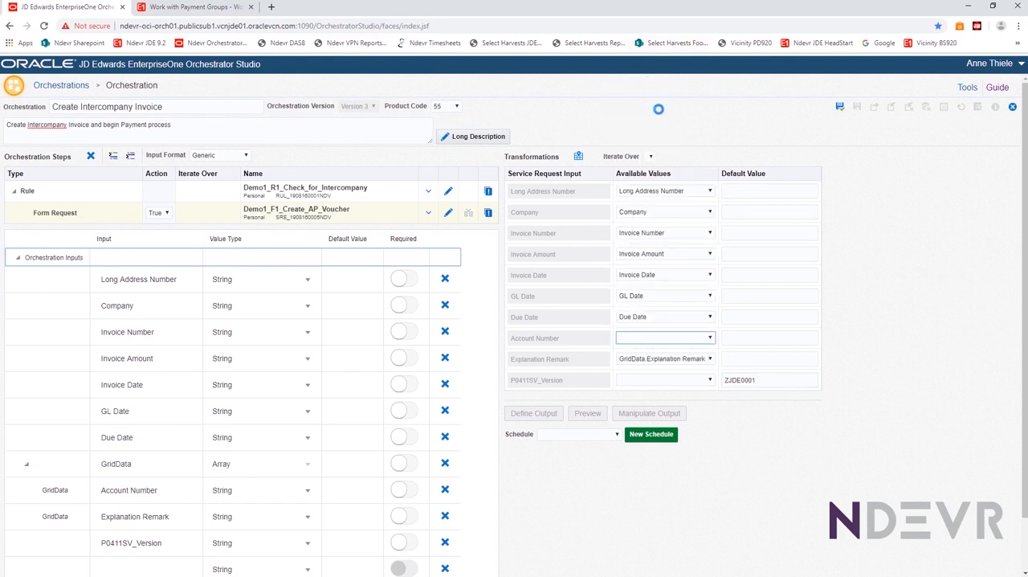
click(735, 337)
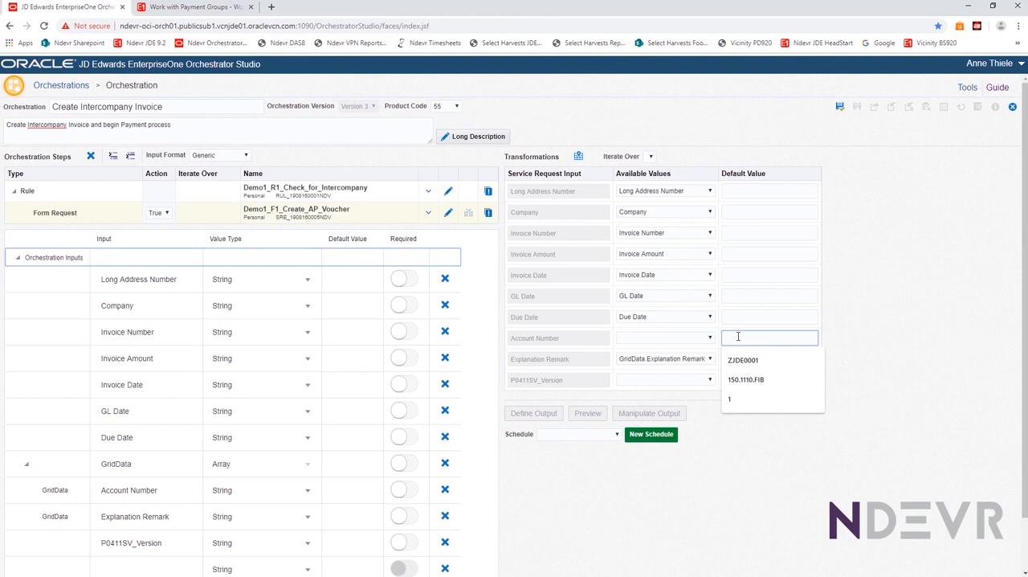
text(150)
text(.002)
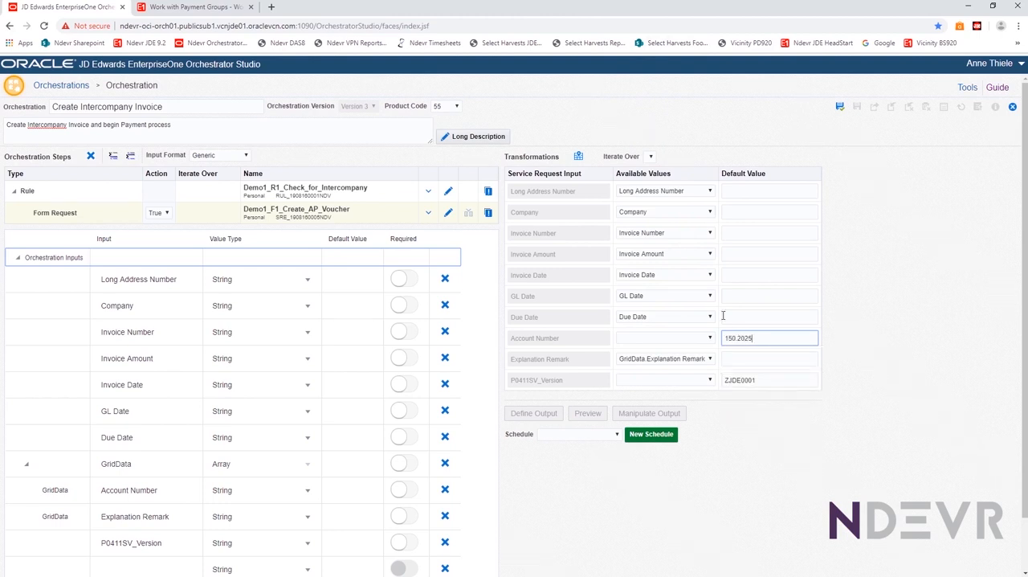
click(653, 338)
click(653, 338)
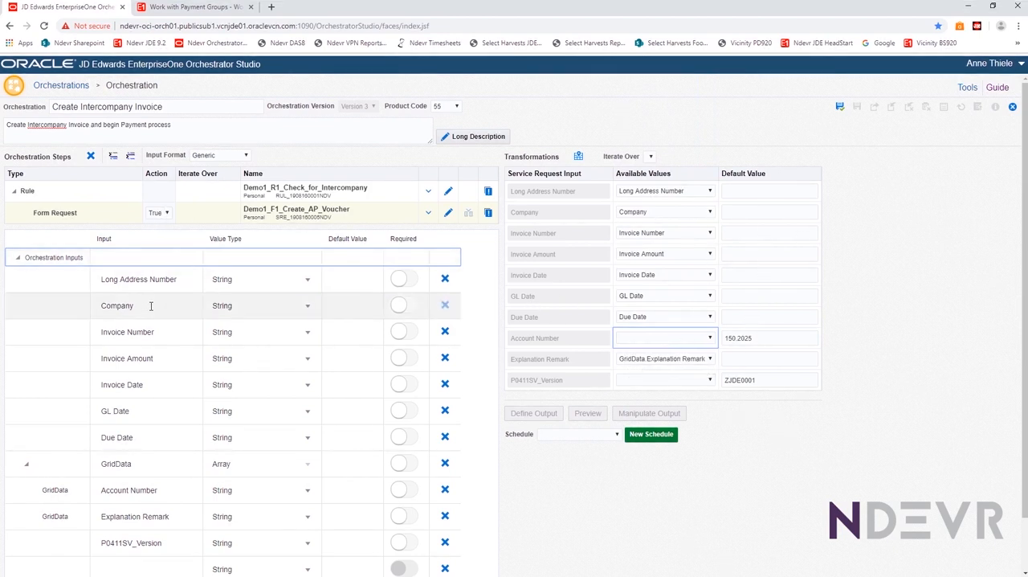
Delete the Account Number and P0411SV_Version inputs from the orchestration inputs
scroll(86, 404, down, 1)
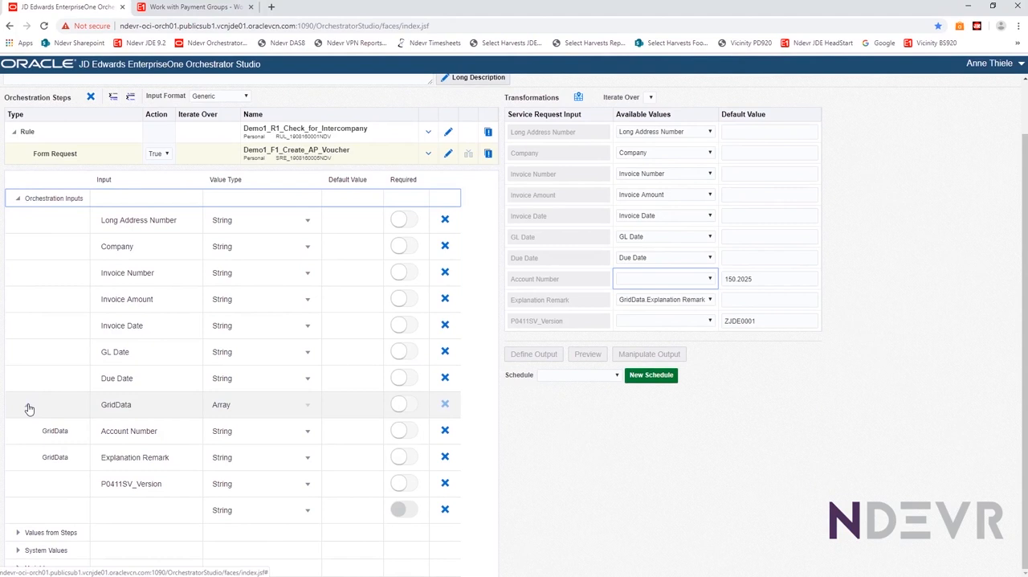
click(444, 434)
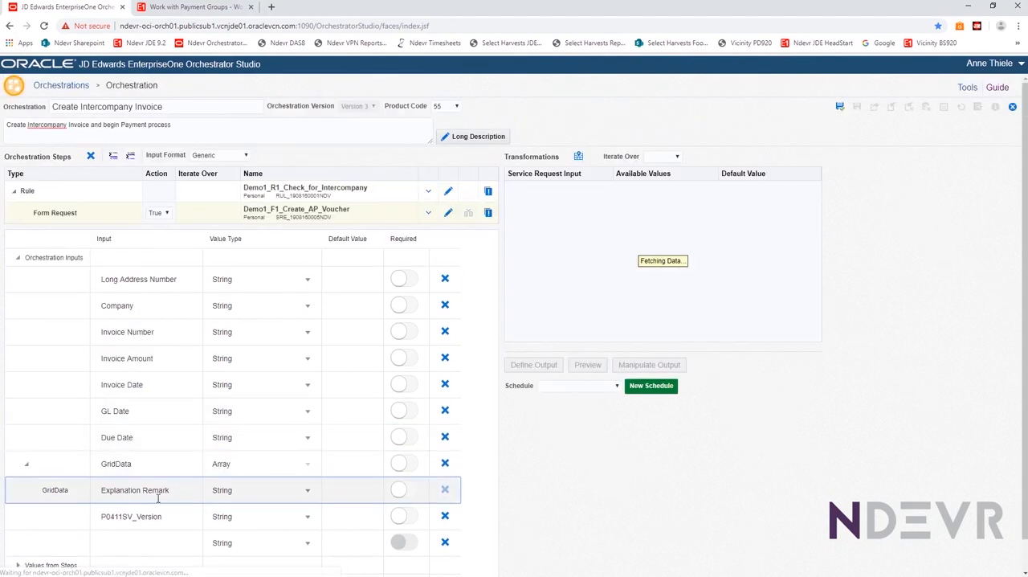
click(444, 483)
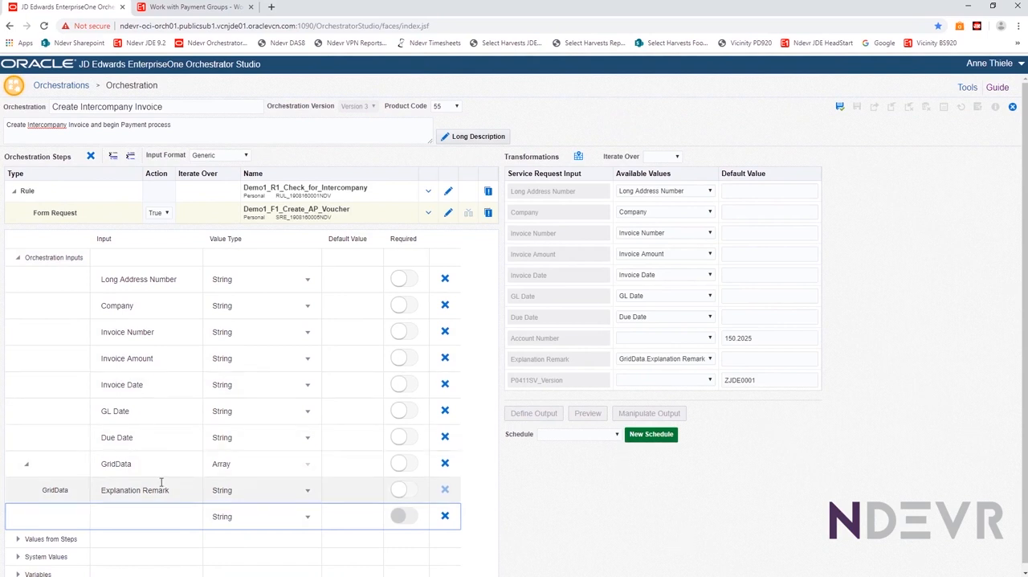
Rename the orchestration input Long Address Number to Supplier and map it to the voucher request's Long Address Number
click(154, 280)
drag(179, 283, 96, 281)
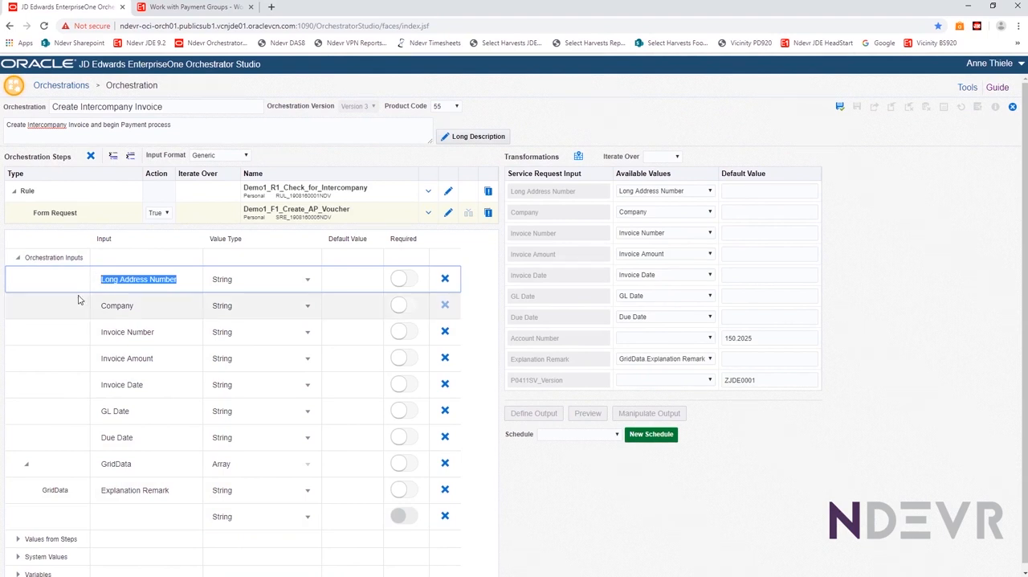
text(Supplier)
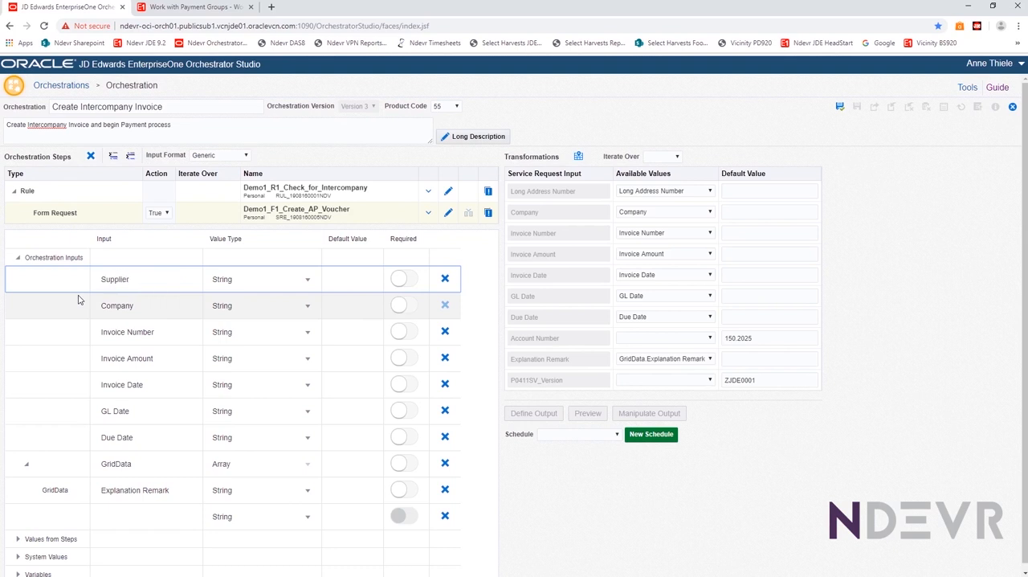
click(690, 192)
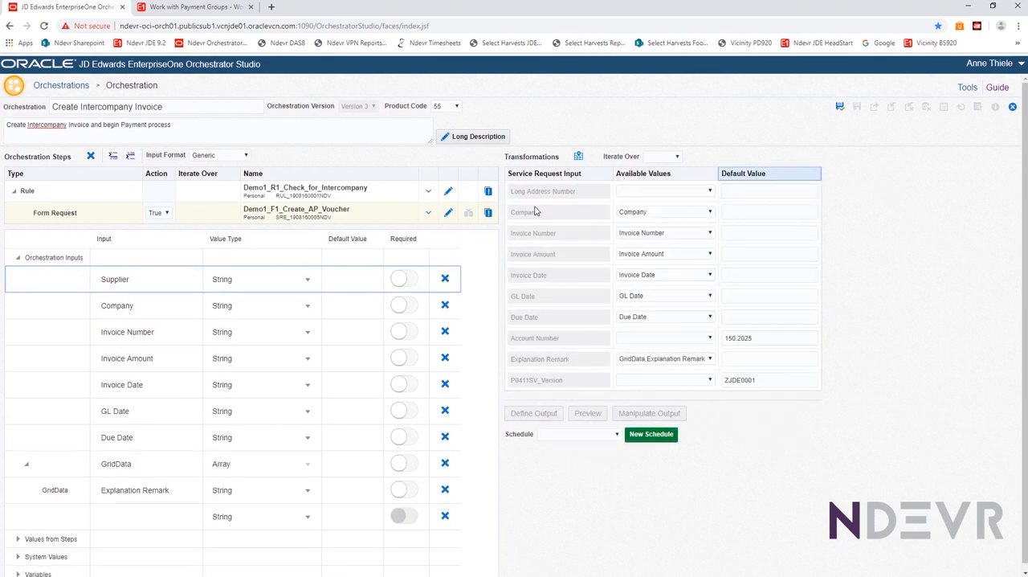
click(710, 192)
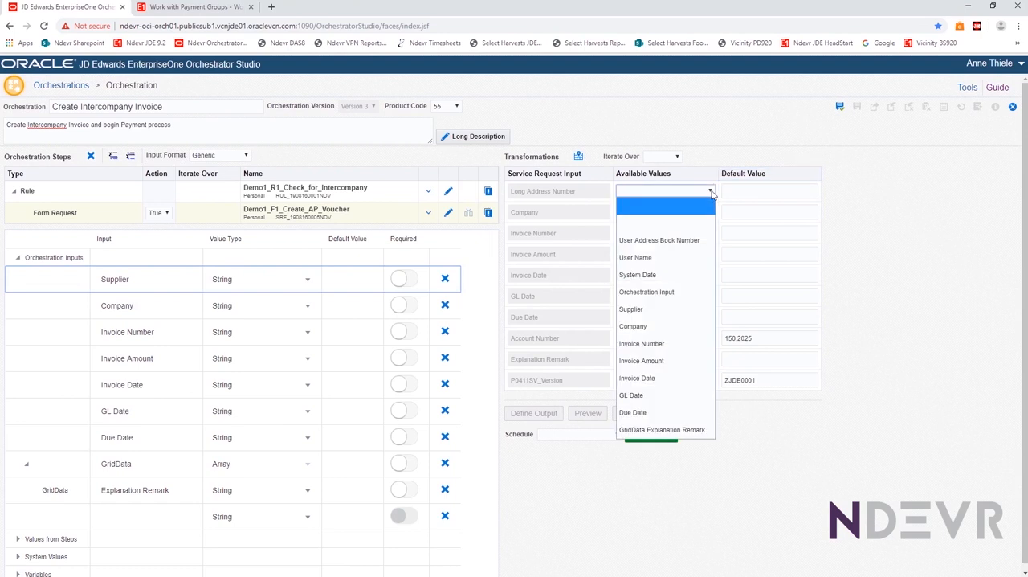
click(633, 310)
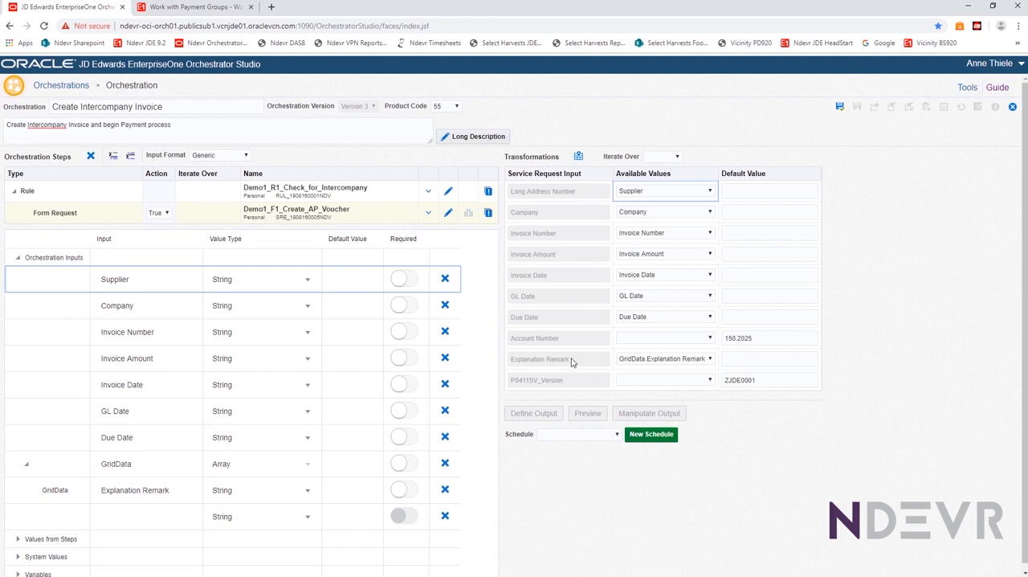
Select the Demo1_R1_Check_for_Intercompany rule and automatically map its Company input to the orchestration's Company value
click(306, 187)
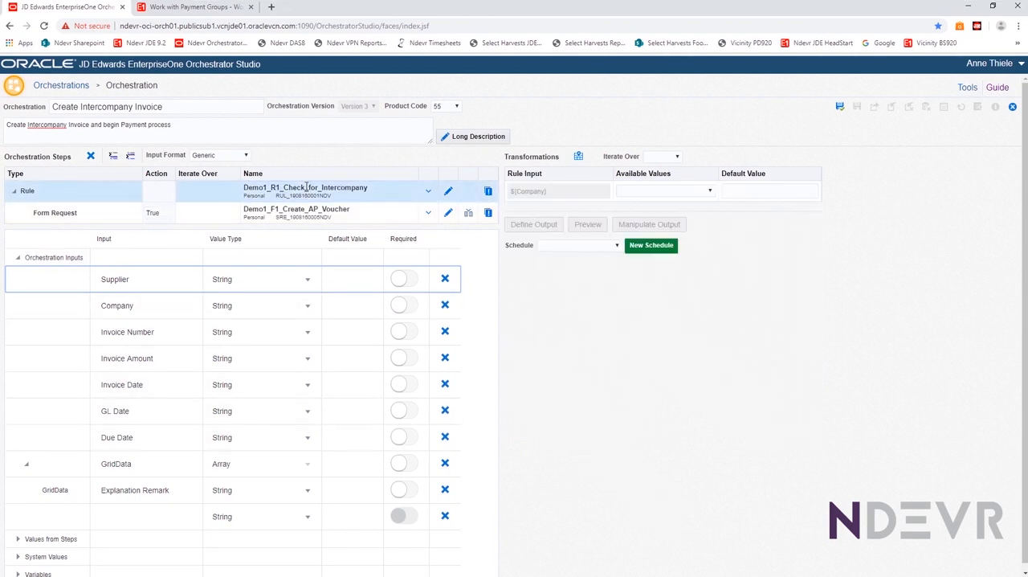
click(578, 158)
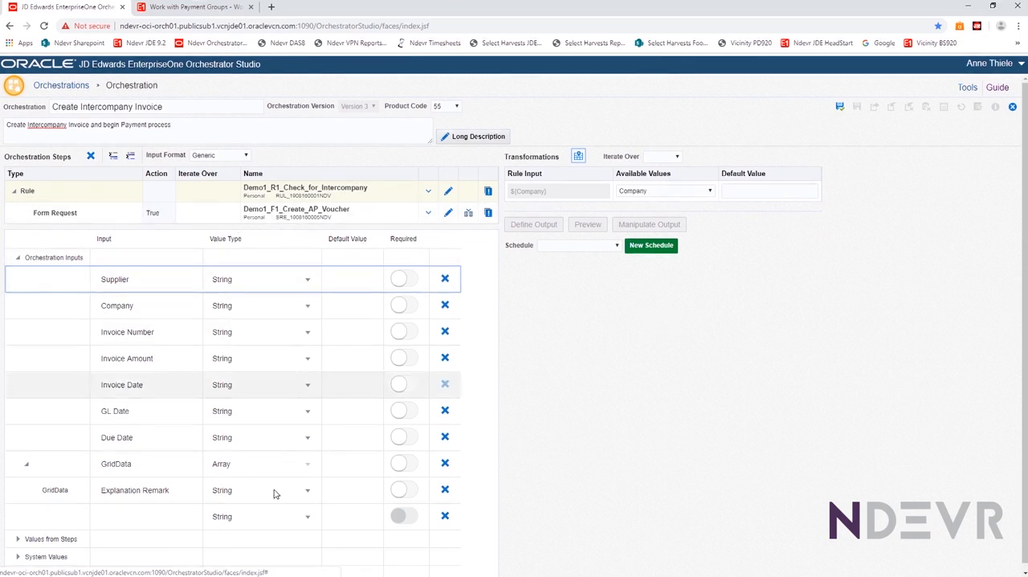
scroll(323, 340, down, 1)
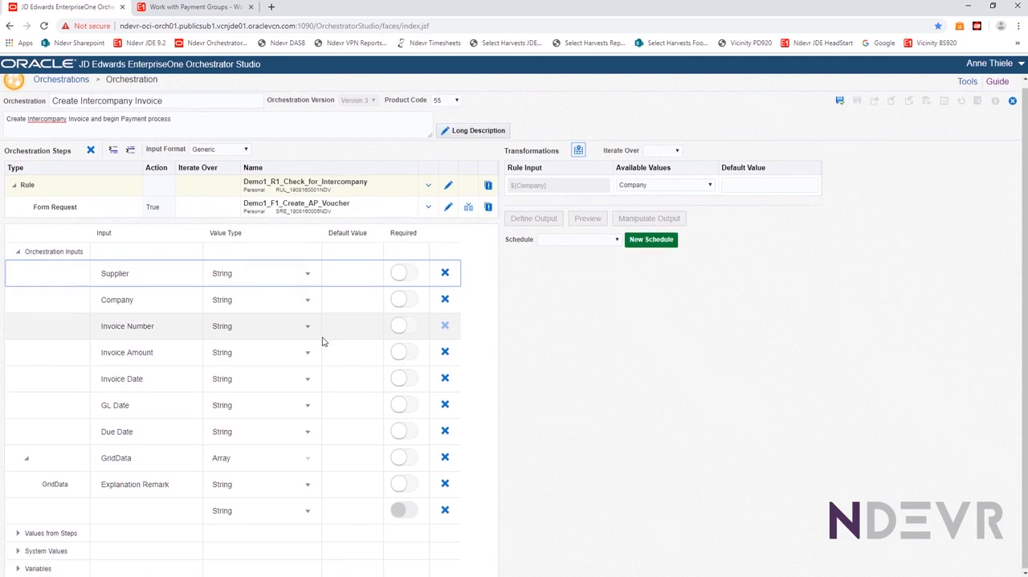
Insert a Service Request step after the AP voucher form request and assign the report Demo1_R1_Create_Payment_Group to it
click(323, 208)
click(17, 276)
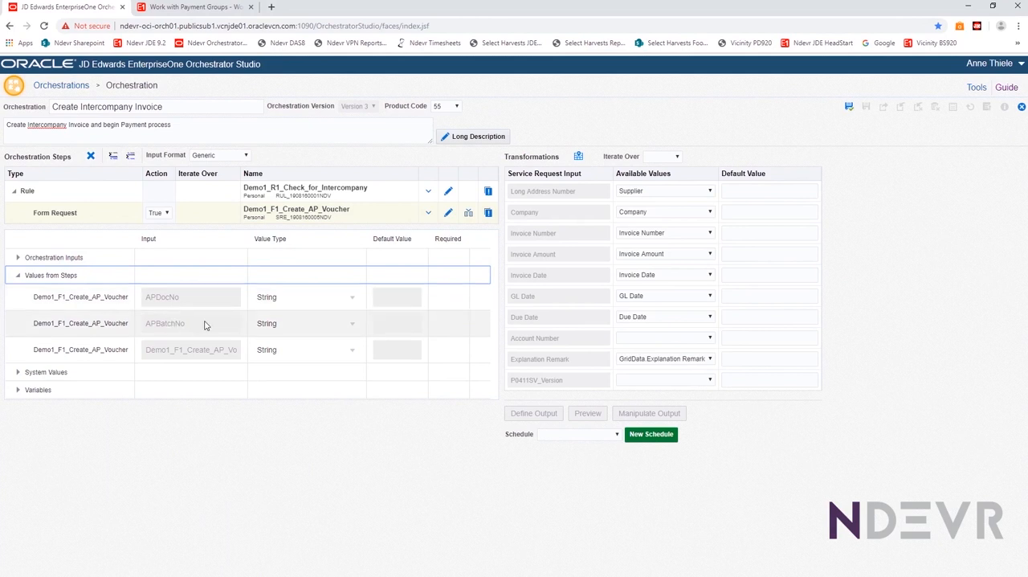
click(19, 275)
click(131, 157)
click(261, 160)
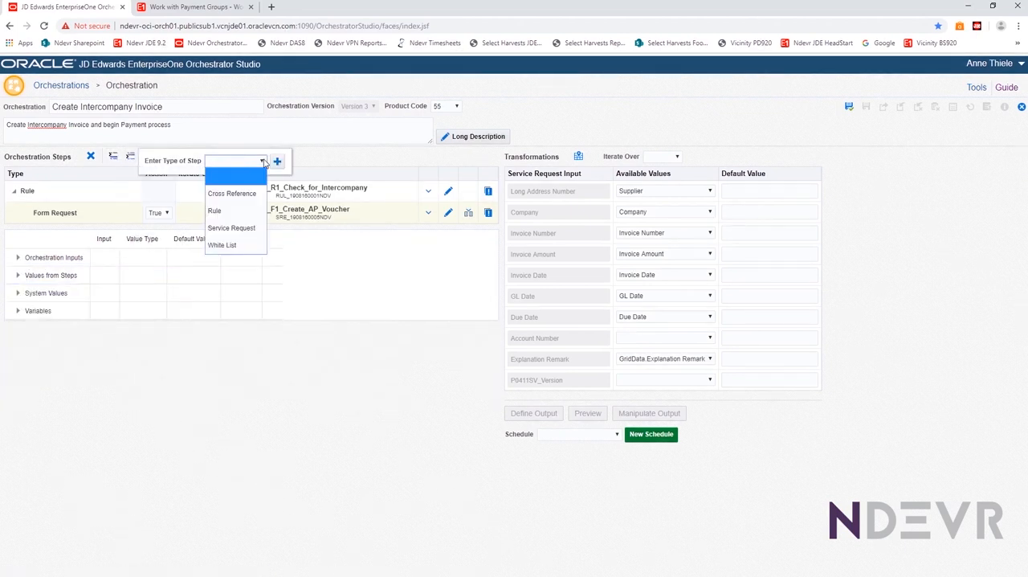
click(223, 228)
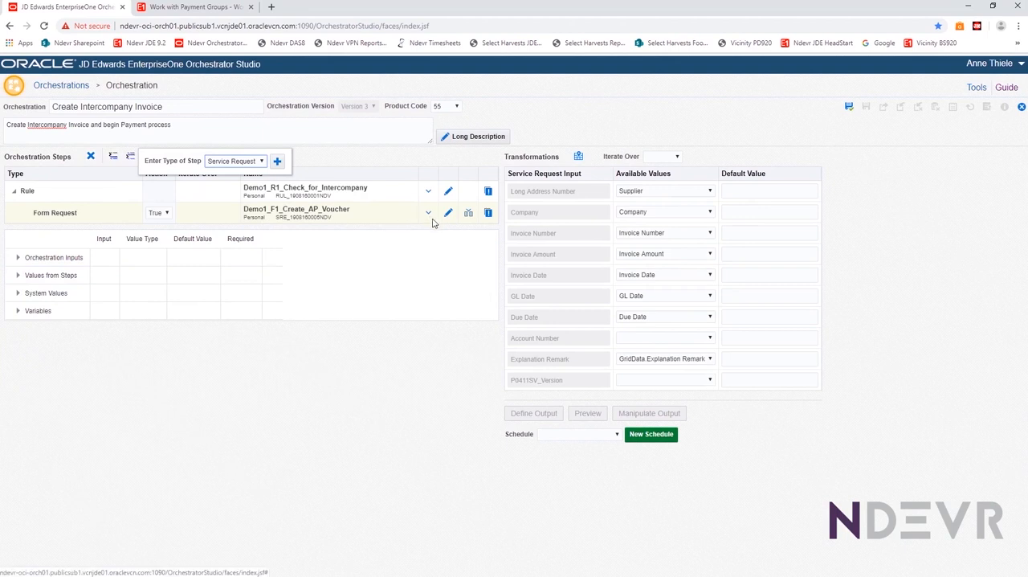
click(277, 161)
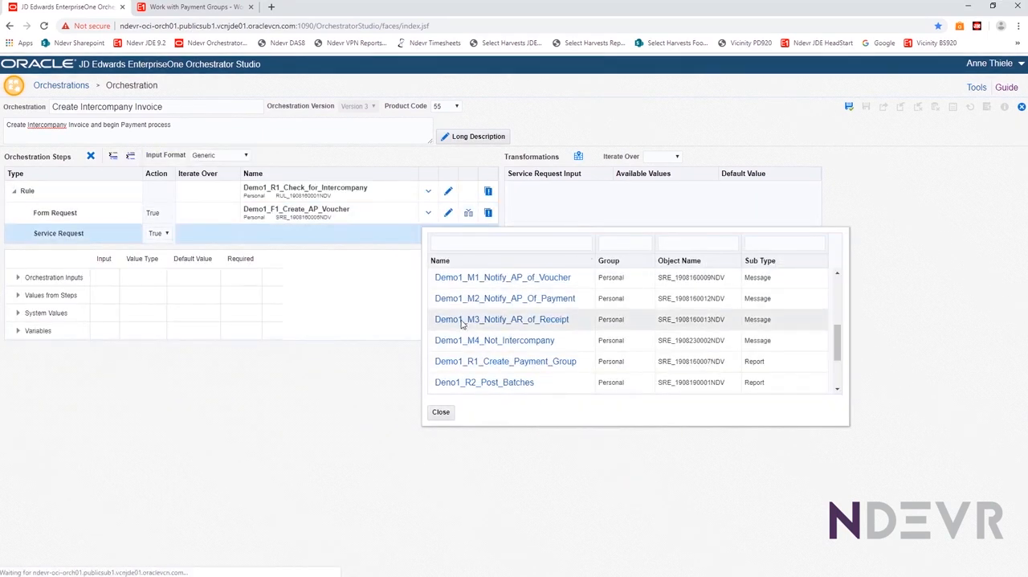
scroll(473, 349, down, 2)
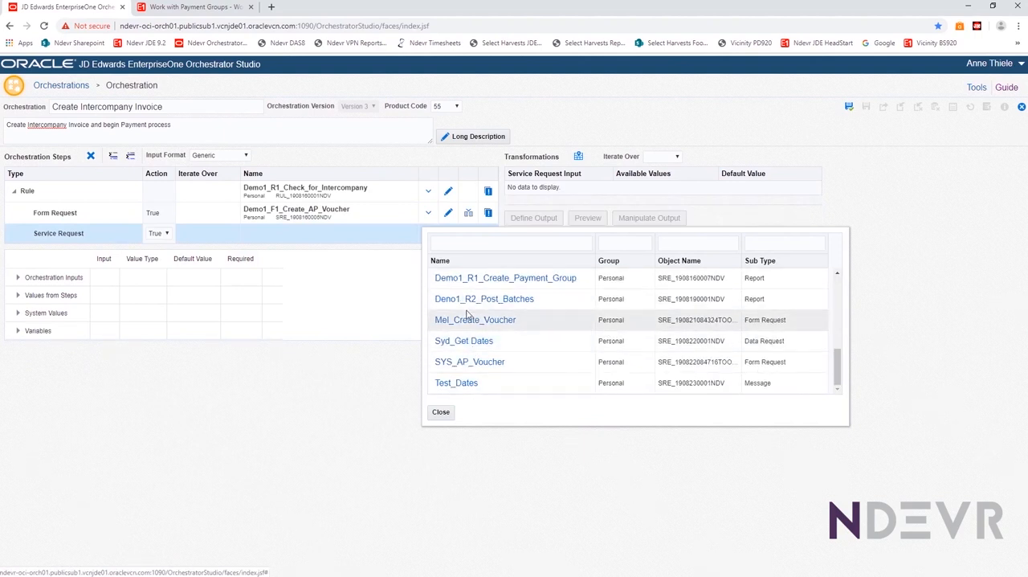
scroll(477, 331, up, 2)
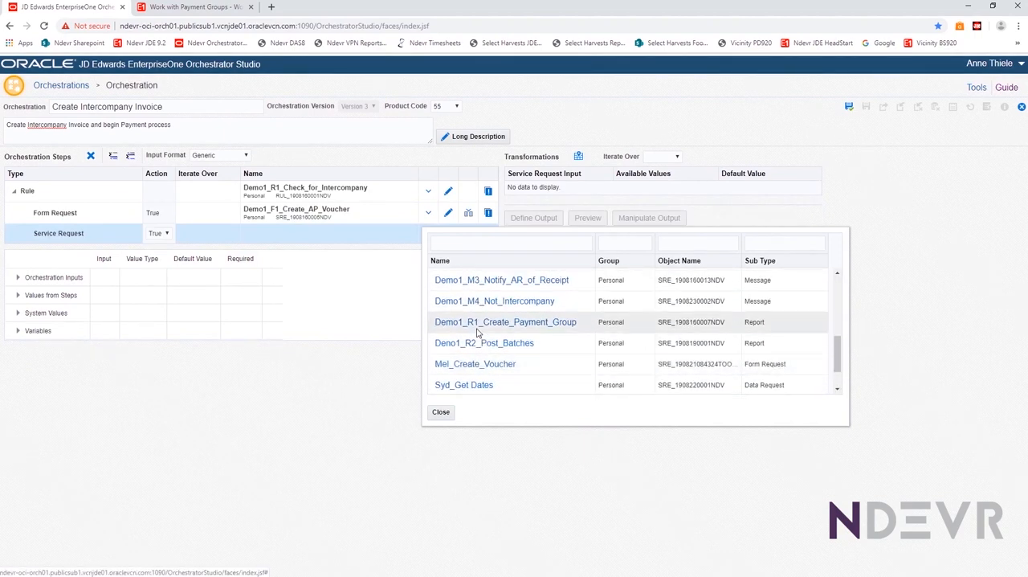
click(477, 330)
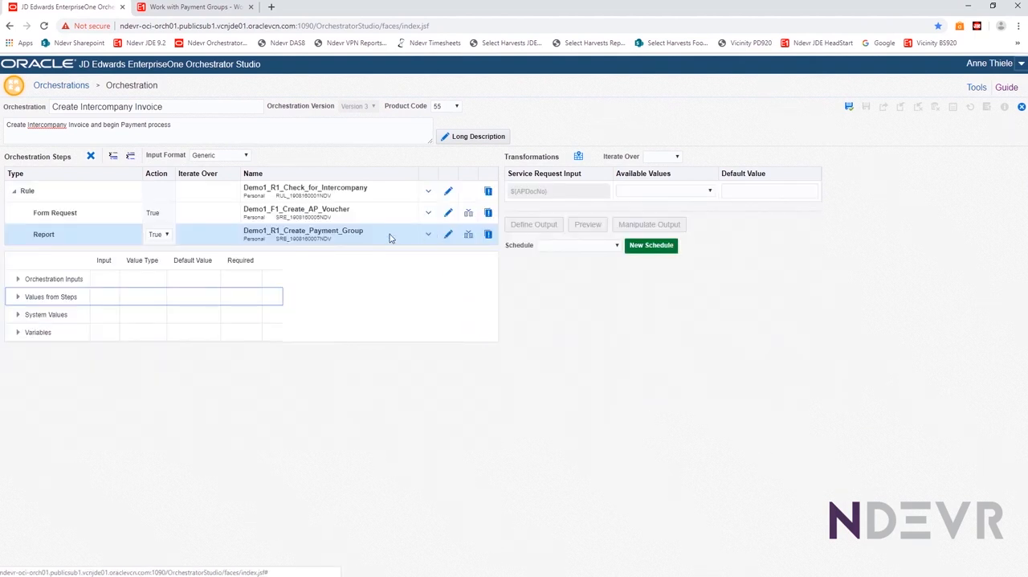
Map the payment group report's APDocNo input to the APDocNo value from the voucher step
click(632, 192)
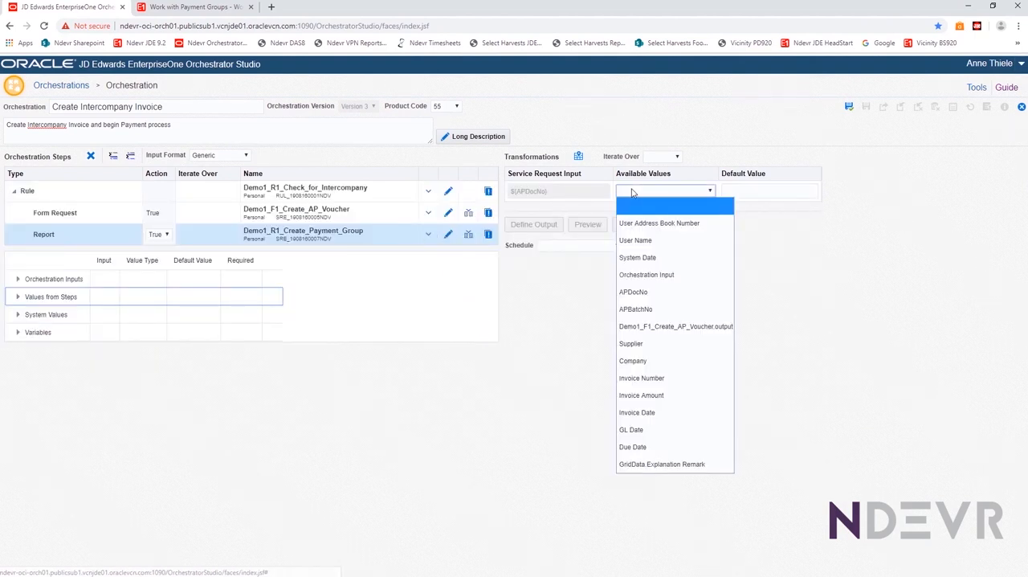
click(632, 293)
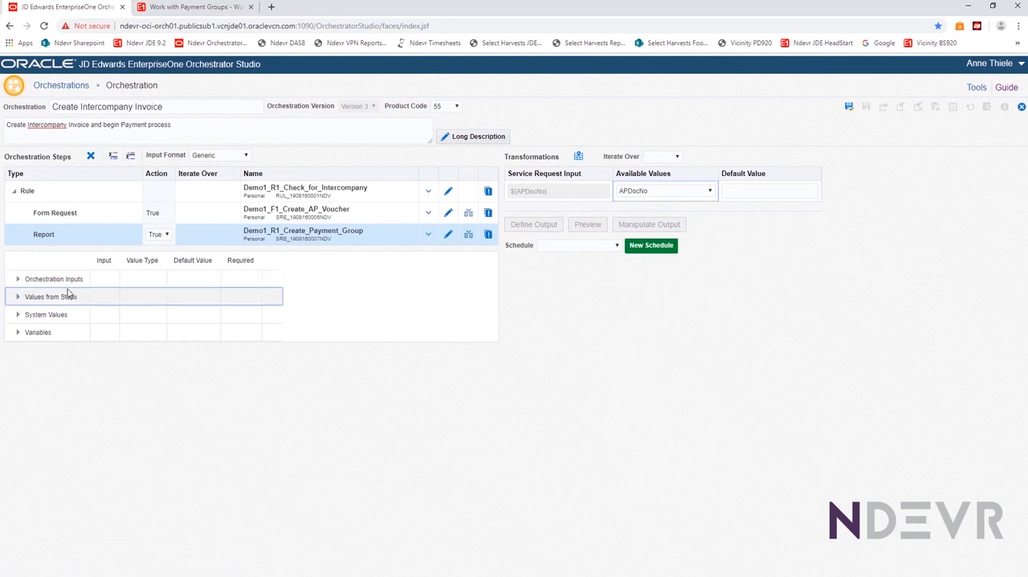
click(19, 279)
click(19, 279)
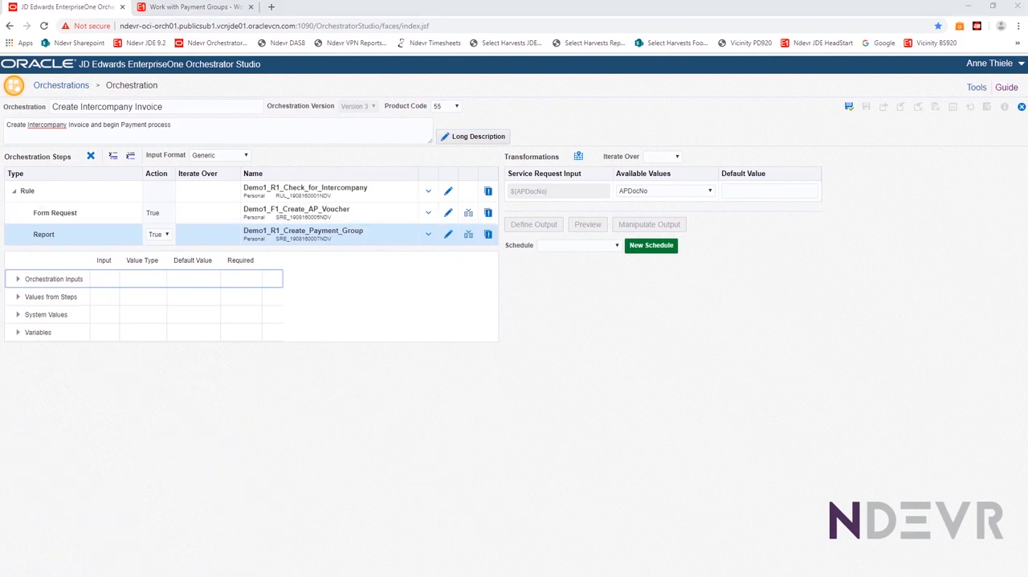
Examine the values returned by the voucher and payment group steps that are available to the orchestration
click(17, 297)
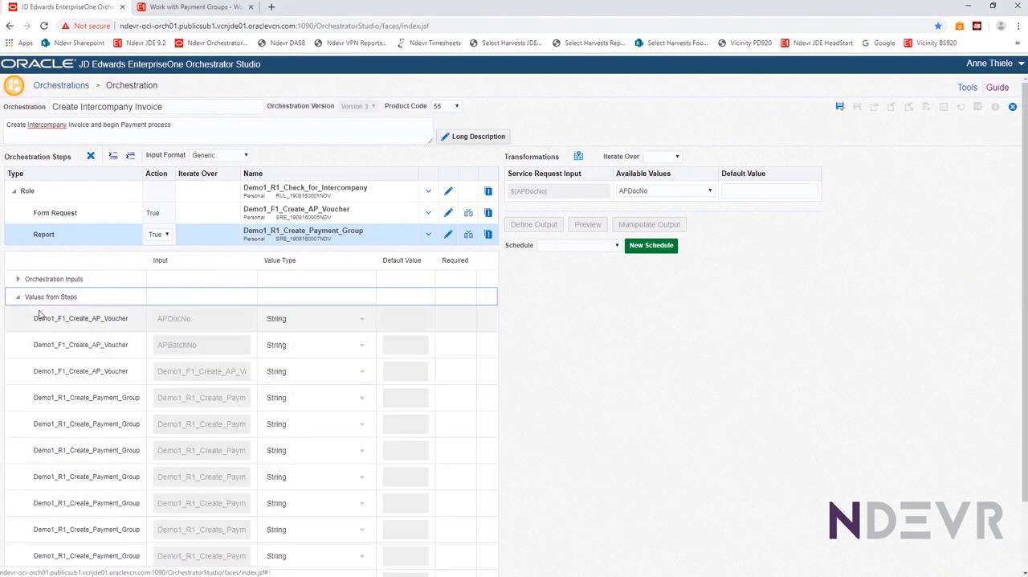
scroll(56, 366, down, 2)
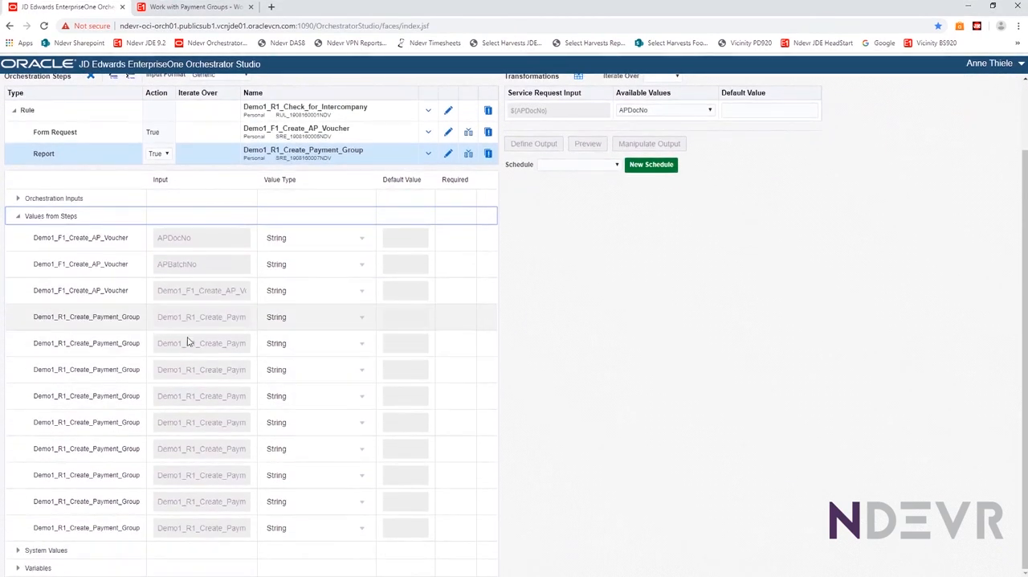
click(232, 292)
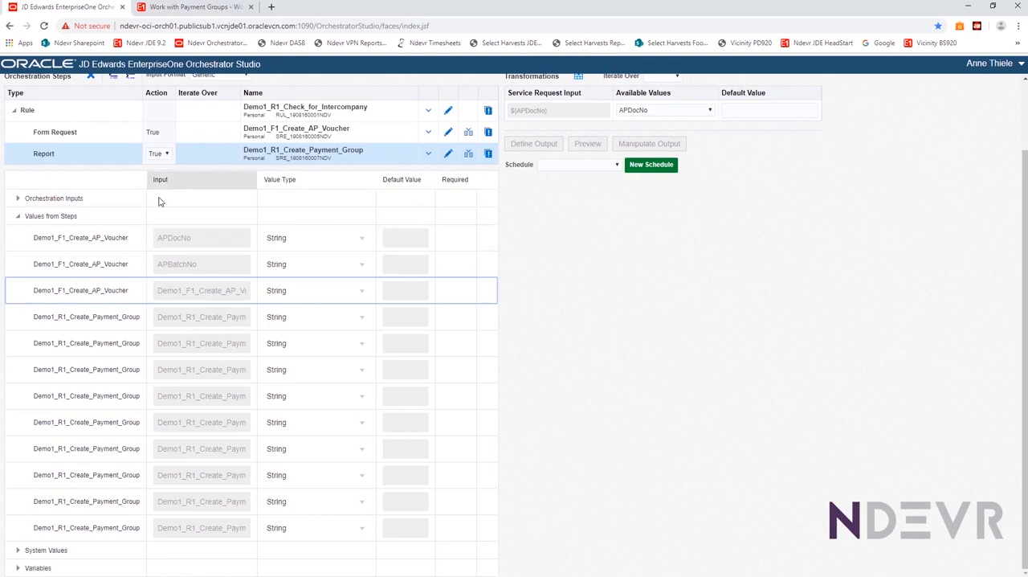
click(257, 158)
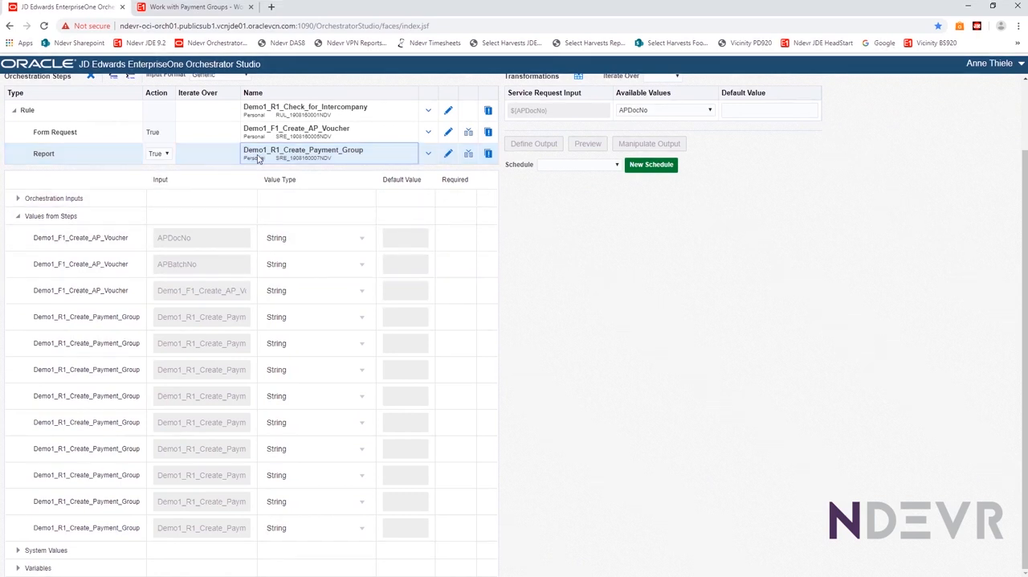
scroll(232, 158, up, 2)
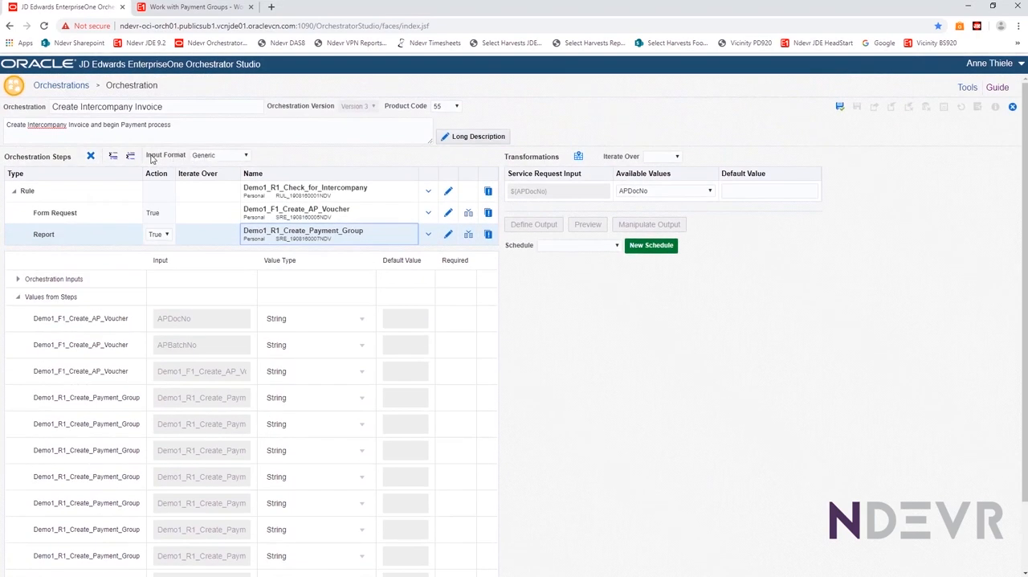
Insert a Service Request step after the payment group report and assign the message Demo1_M1_Notify_AP_of_Voucher to it
click(130, 157)
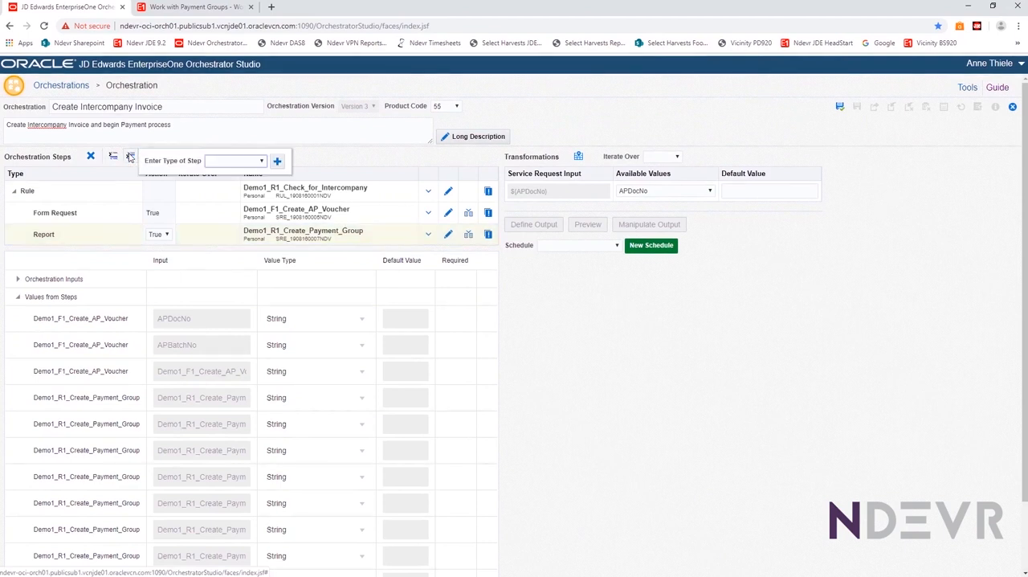
click(259, 162)
click(241, 228)
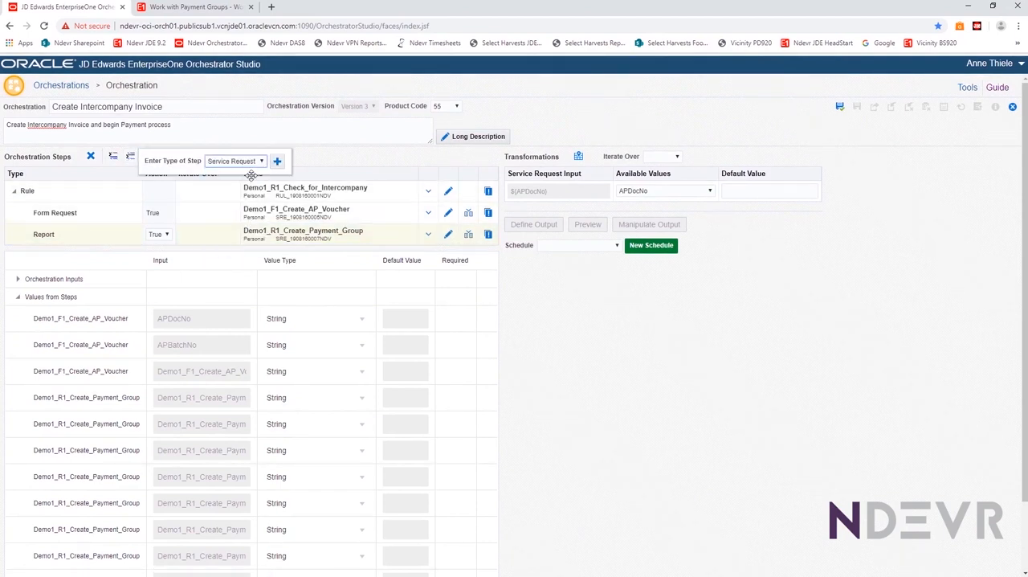
click(277, 162)
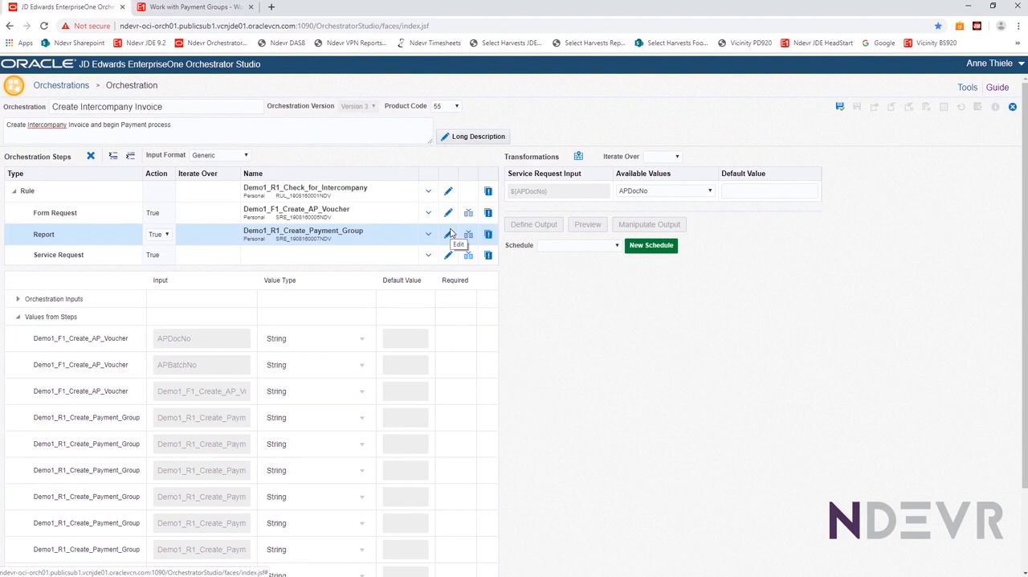
click(428, 254)
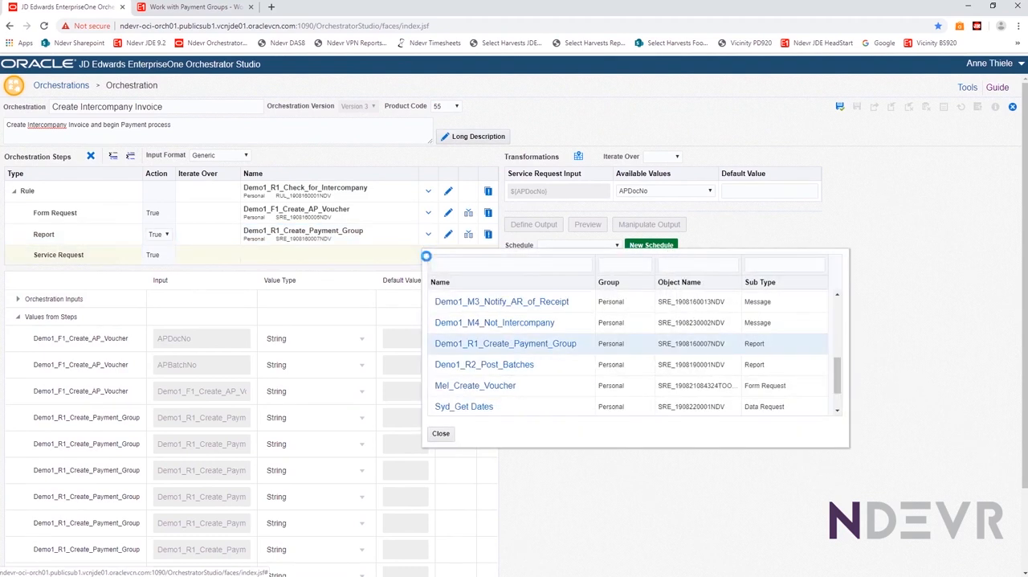
scroll(468, 396, down, 2)
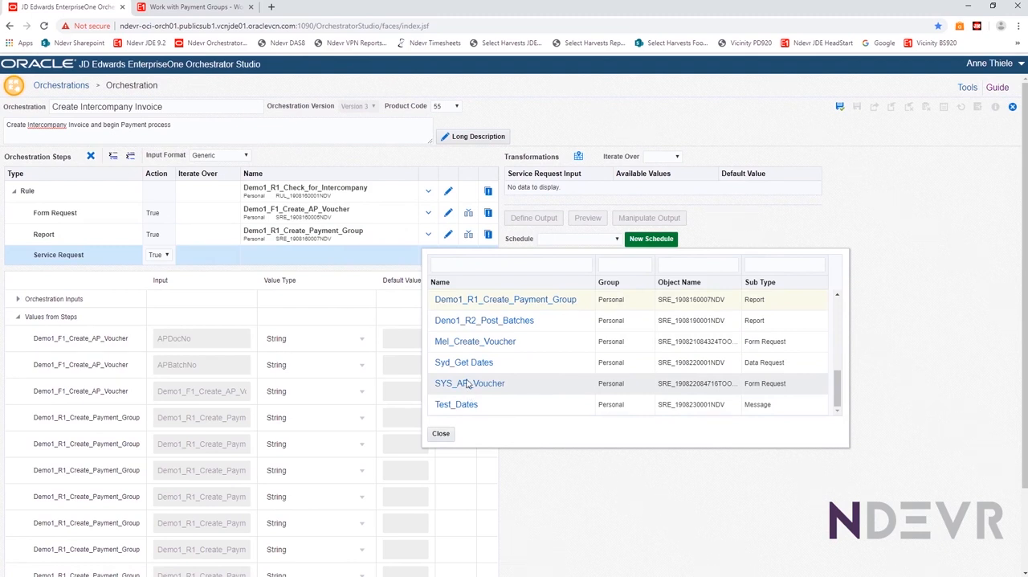
scroll(467, 382, up, 4)
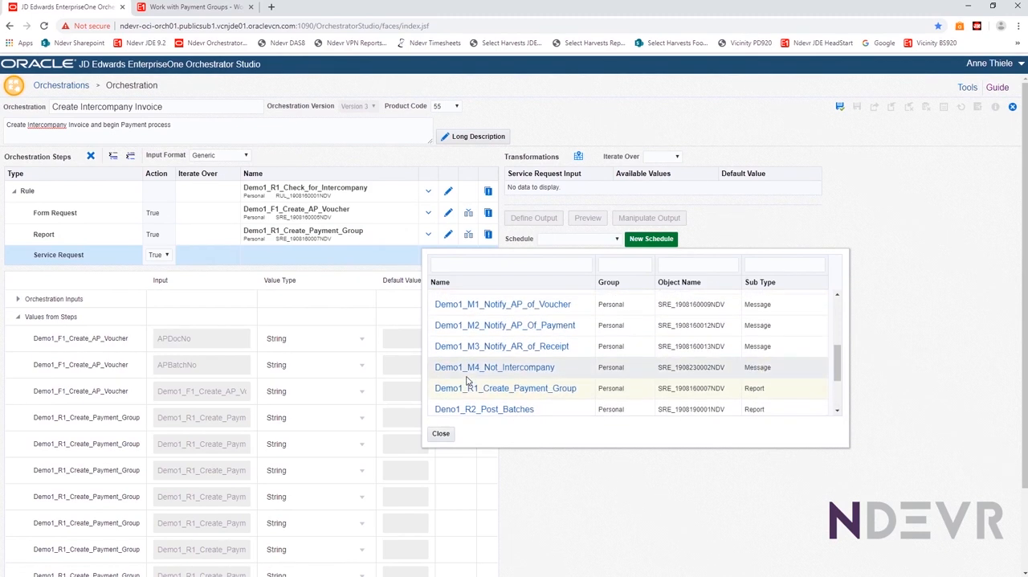
click(458, 305)
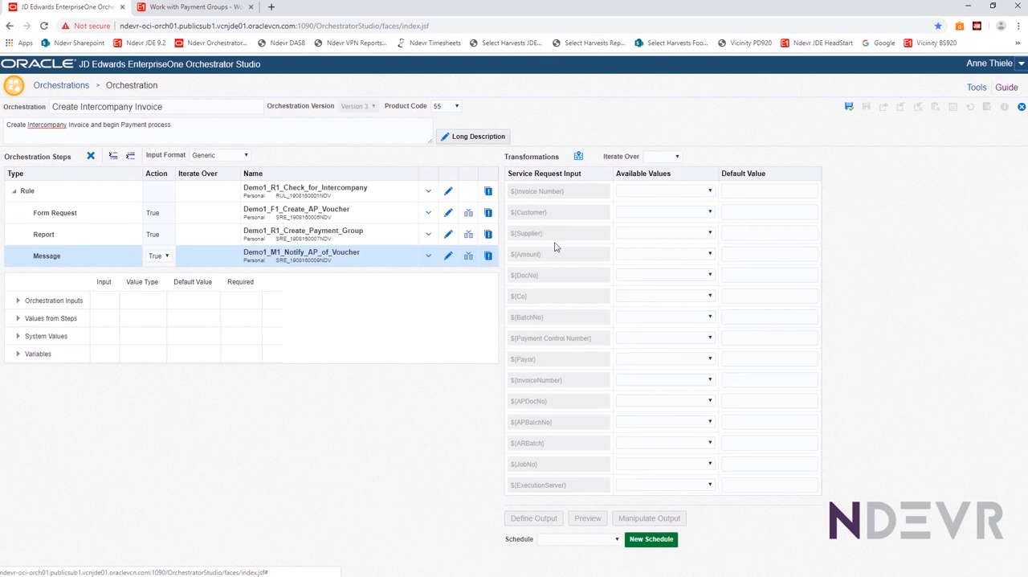
Map the message's JobNo input to Demo1_R1_Create_Payment_Group.jobNumber and its ExecutionServer input to Demo1_R1_Create_Payment_Group.executionServer
click(650, 467)
click(525, 386)
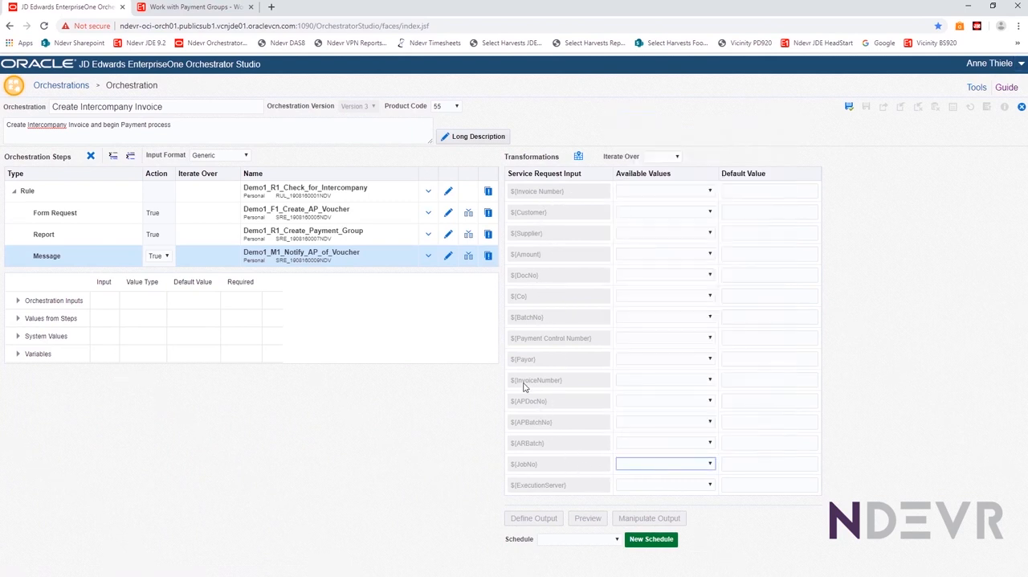
click(709, 466)
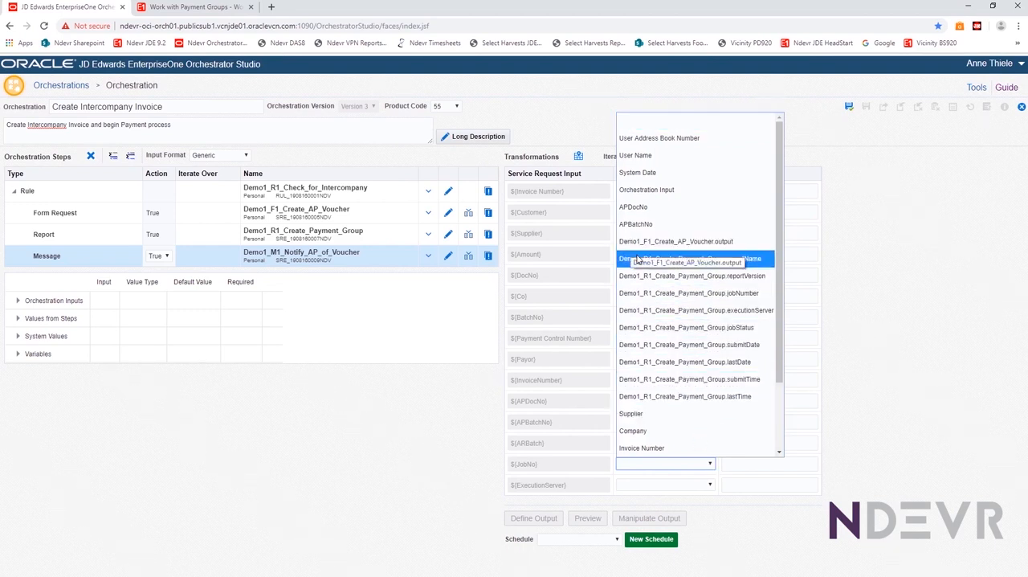
click(658, 296)
click(709, 485)
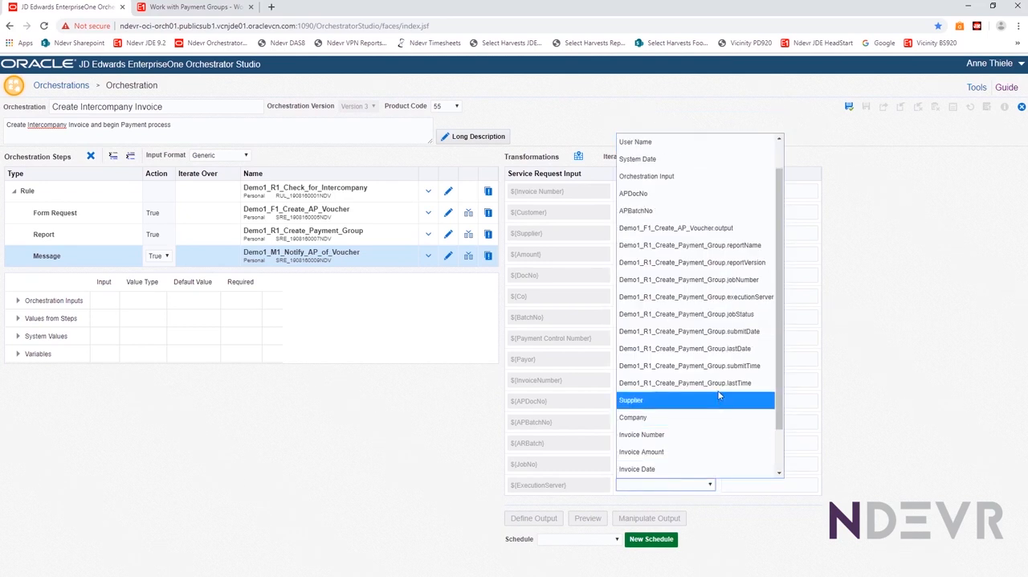
click(703, 299)
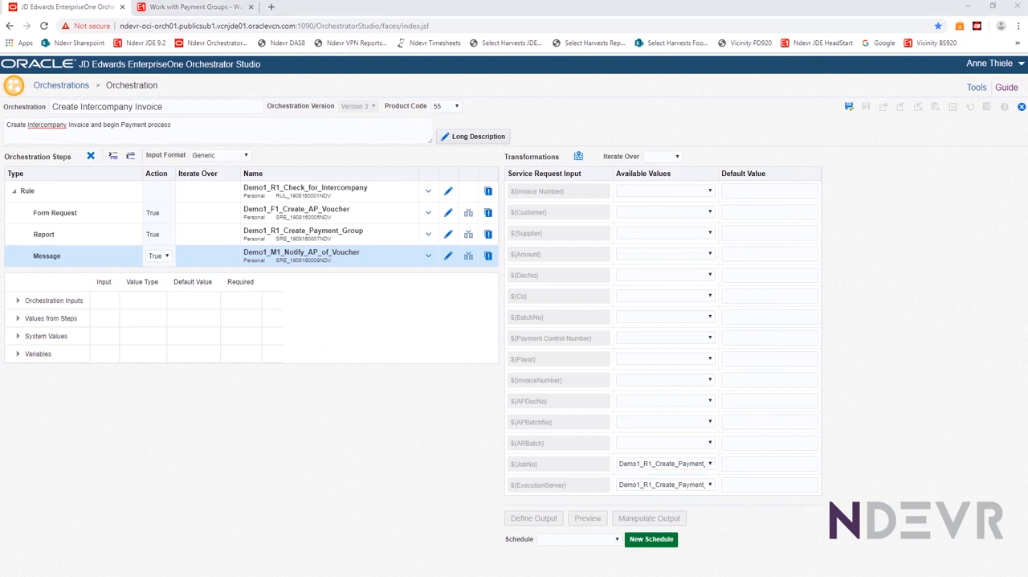
Close the new orchestration without saving and open the existing Demo1_O1_Create_Intercompany_Voucher orchestration for editing
click(1021, 106)
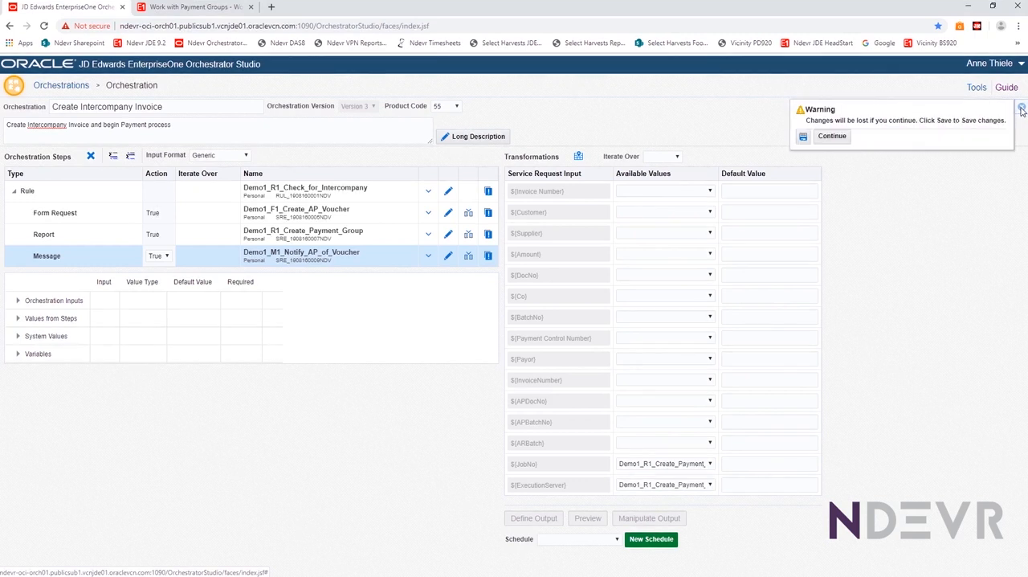
click(835, 136)
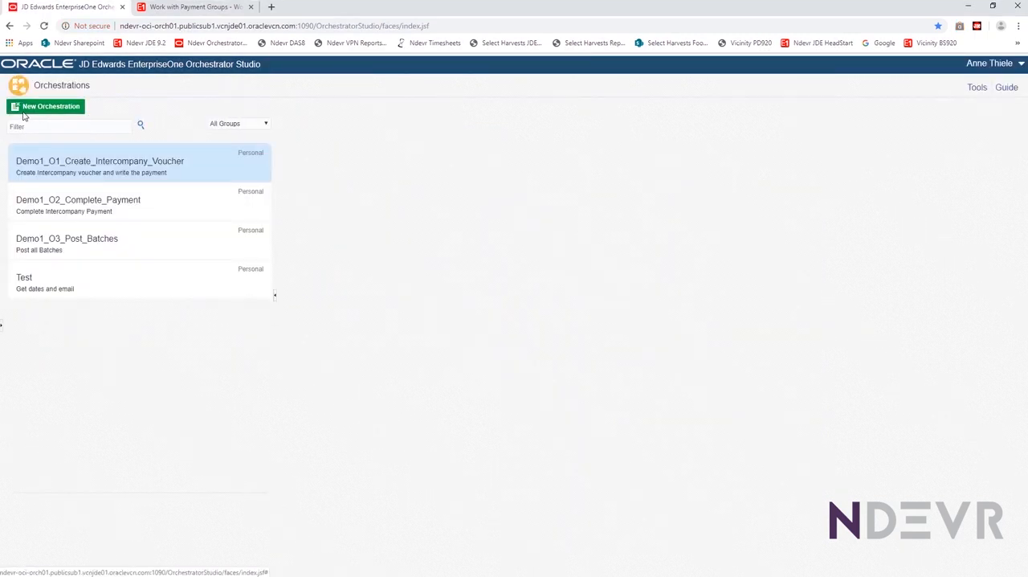
click(87, 164)
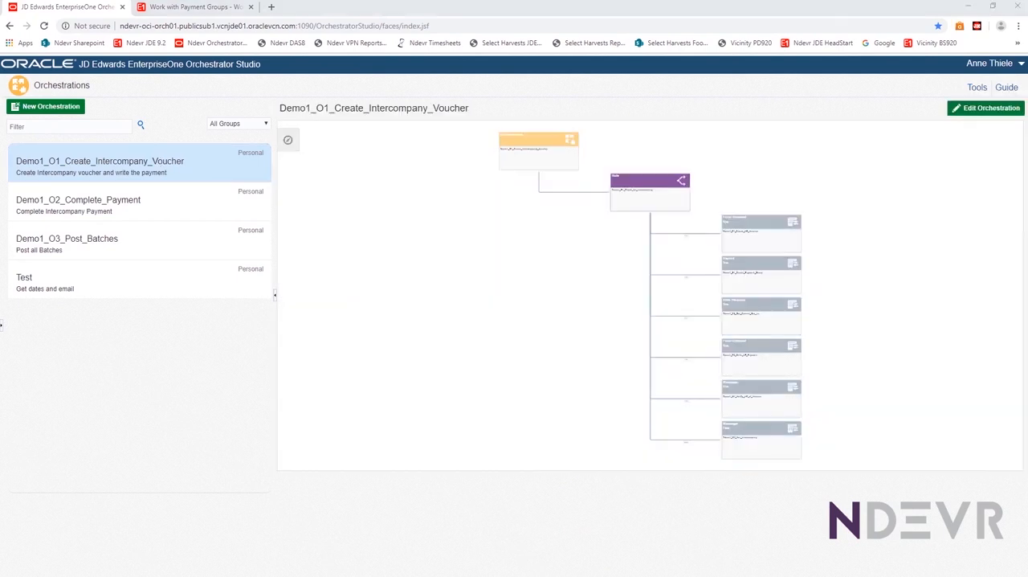
click(971, 110)
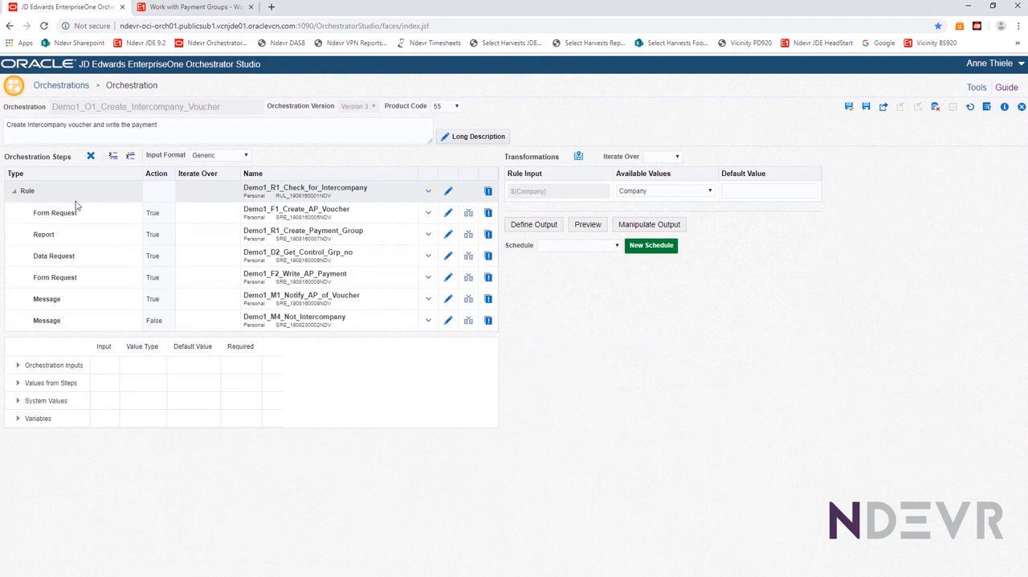
Review the input mappings of the intercompany rule, AP voucher, payment group, control group and AP notification steps
click(313, 187)
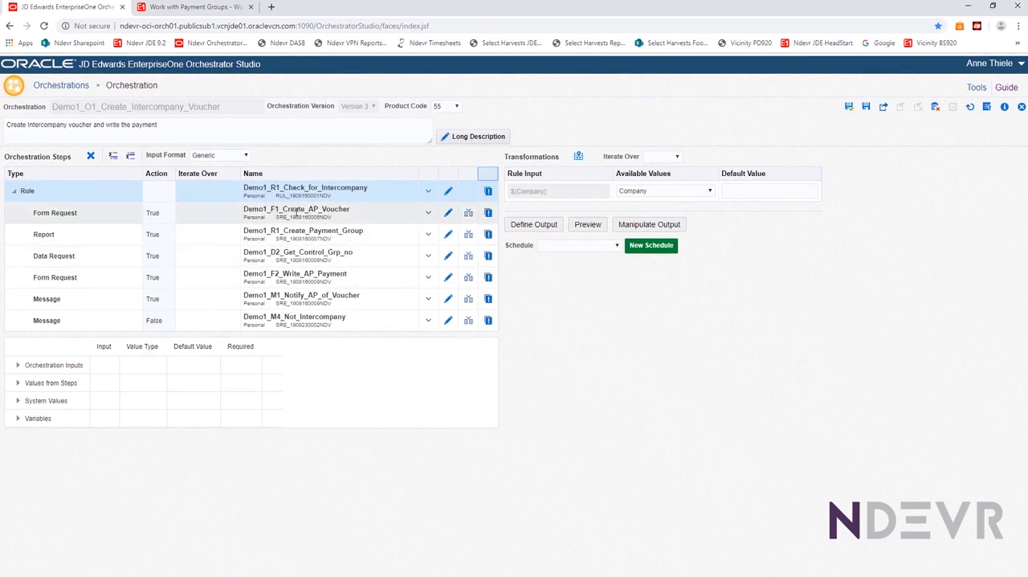
click(295, 211)
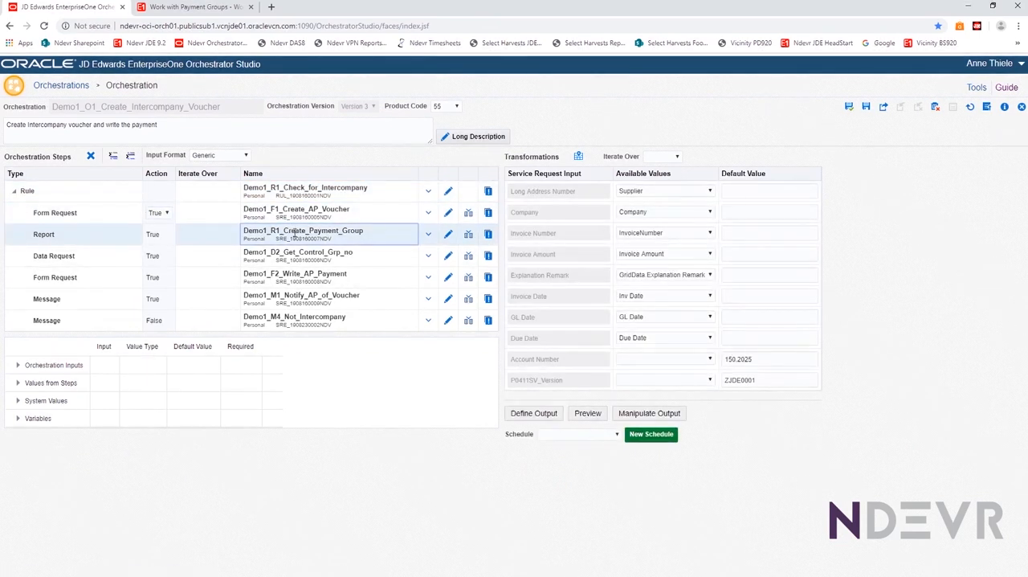
click(295, 232)
click(241, 257)
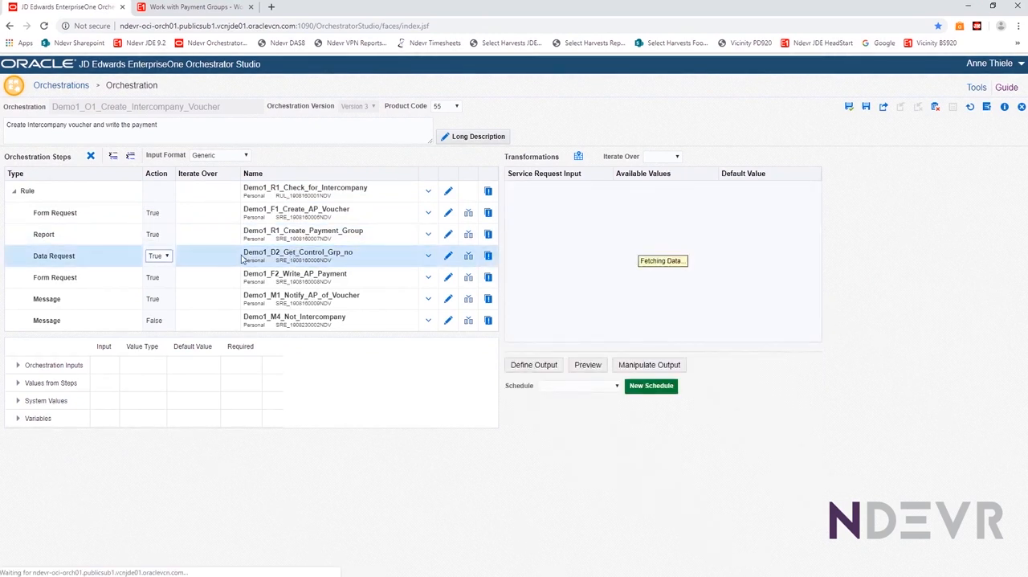
click(304, 297)
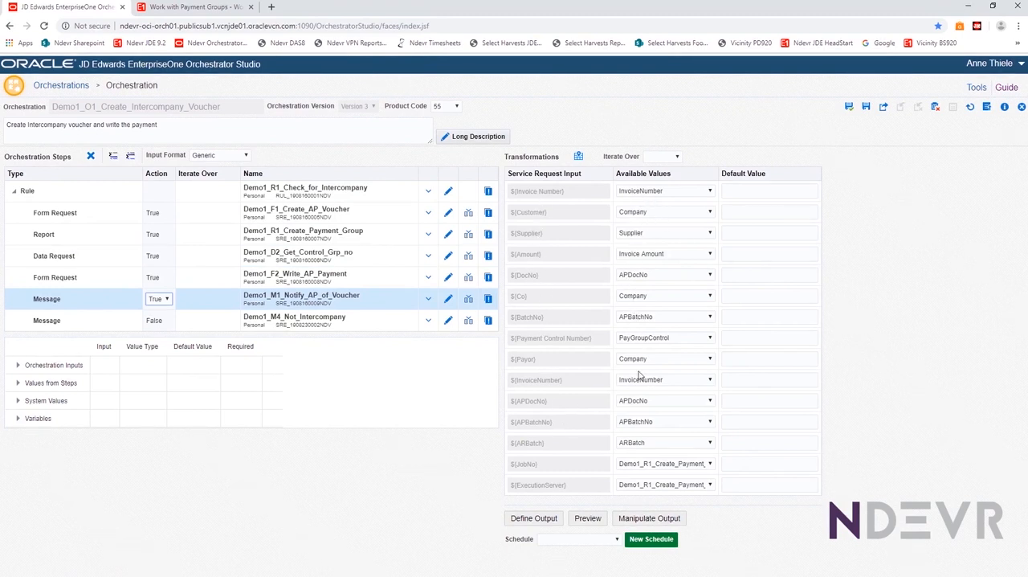
Examine the voucher orchestration's inputs and its values from steps, and close the orchestration
click(18, 366)
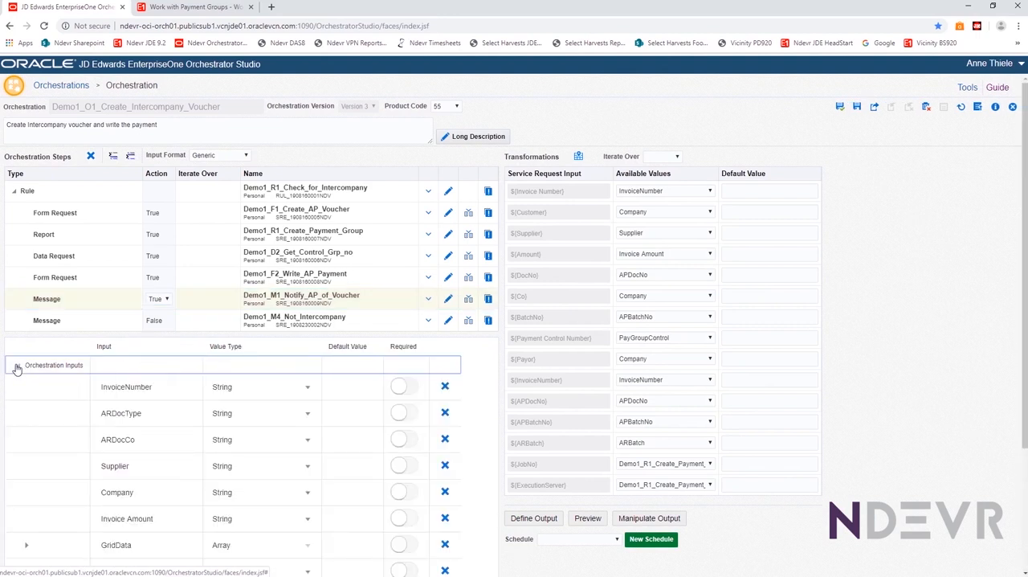
click(17, 366)
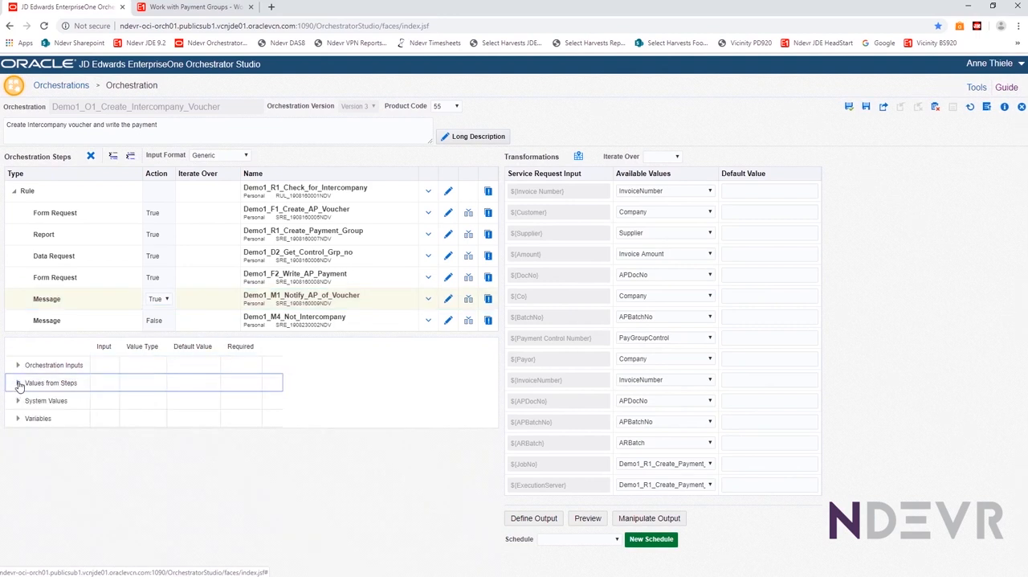
click(18, 384)
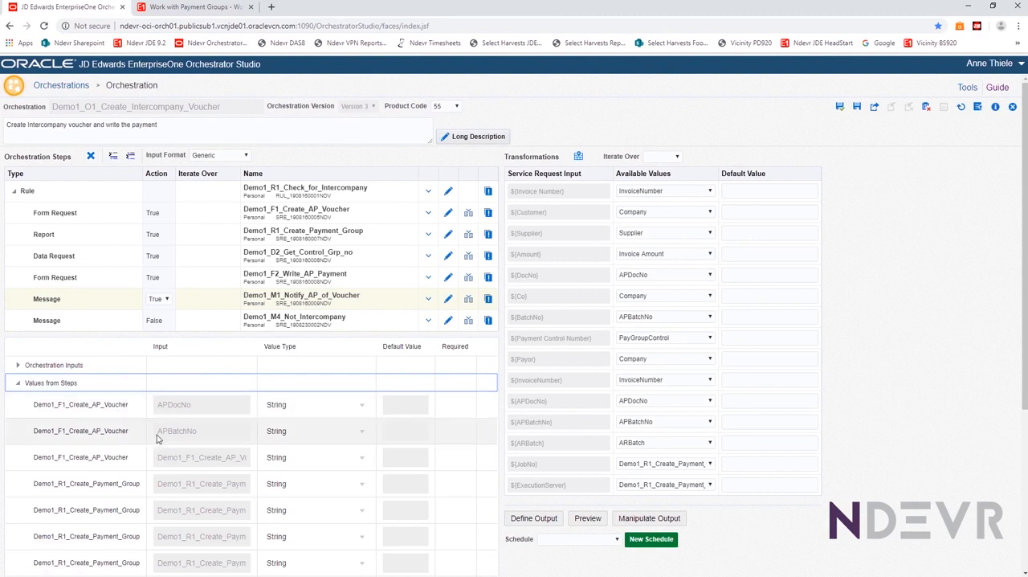
click(18, 385)
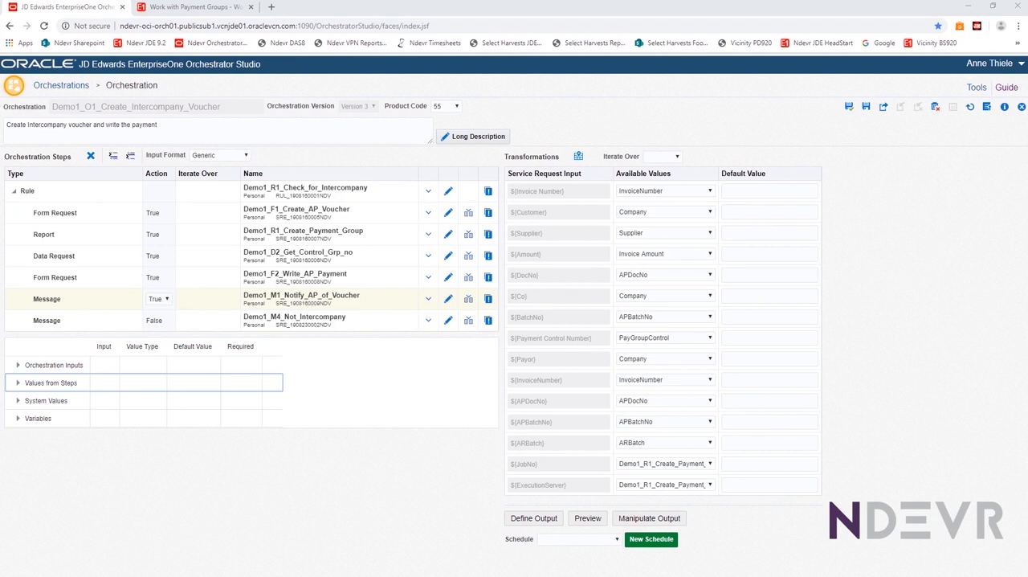
click(1021, 106)
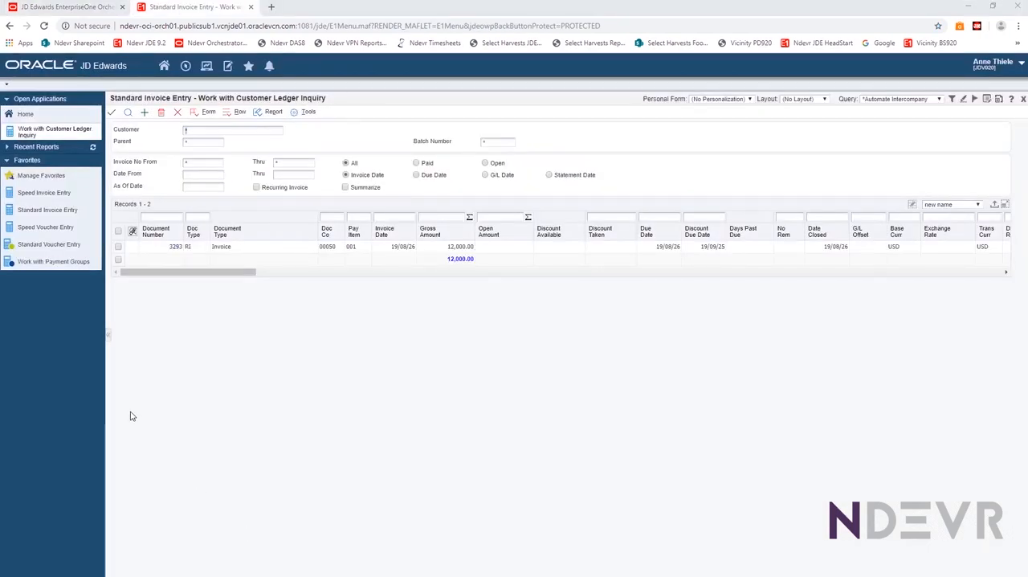
Switch to JD Edwards EnterpriseOne, open the 12,000.00 invoice from the customer ledger and start a form extension on Standard Invoice Entry
click(118, 247)
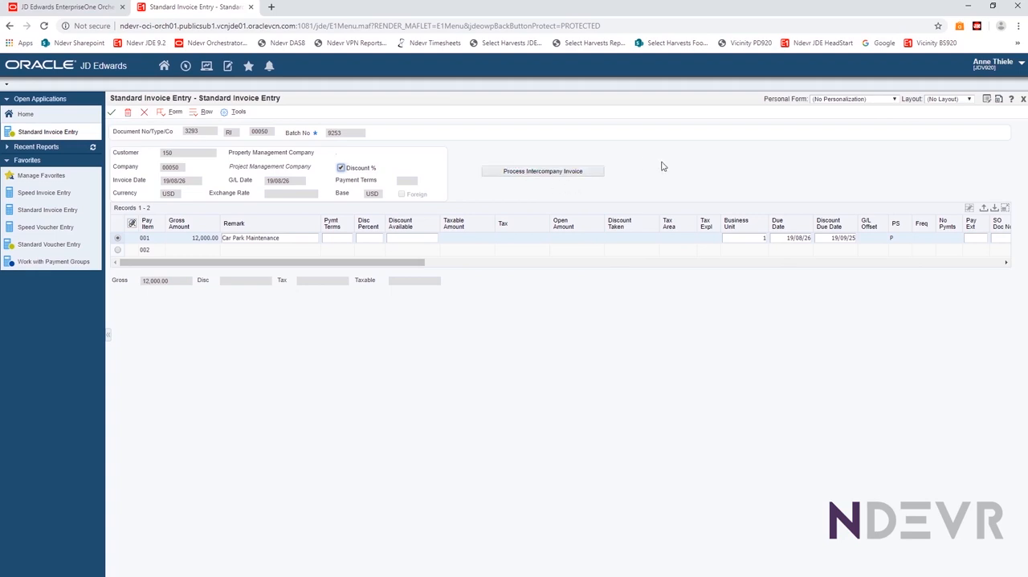
click(1000, 101)
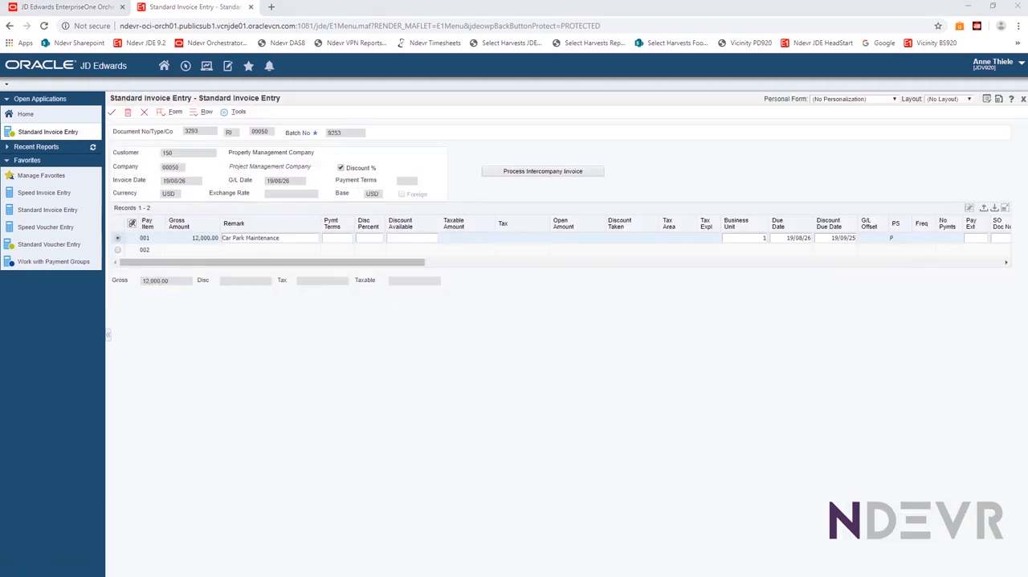
click(999, 102)
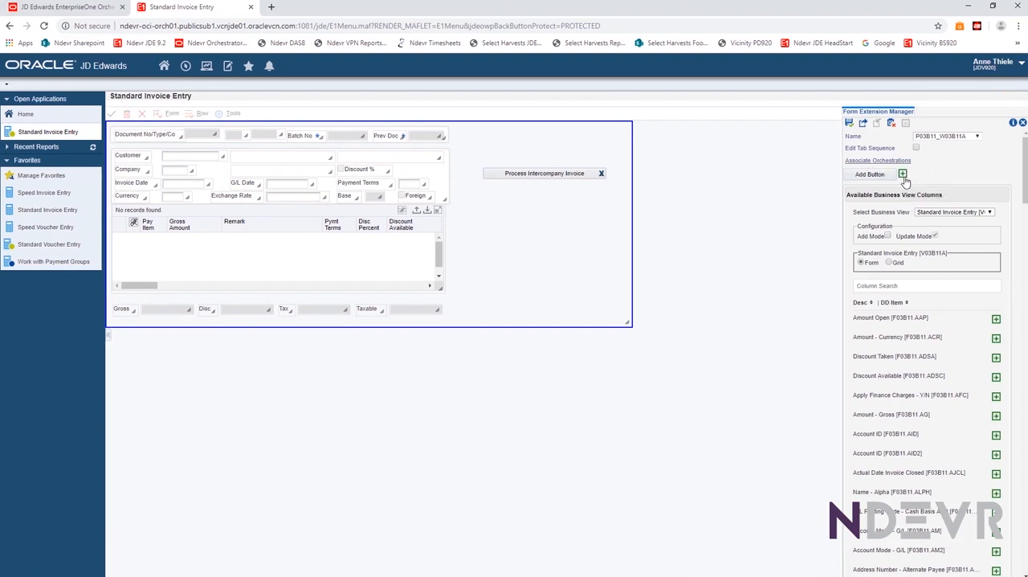
Add a button to the Standard Invoice Entry form and place it below the Process Intercompany Invoice button
click(902, 175)
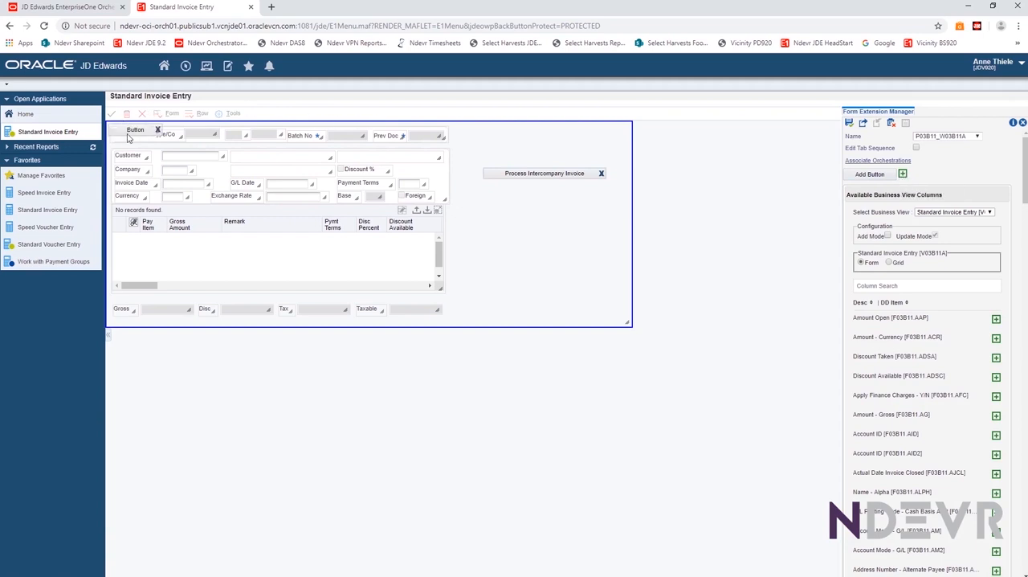
drag(125, 136, 503, 226)
double_click(504, 224)
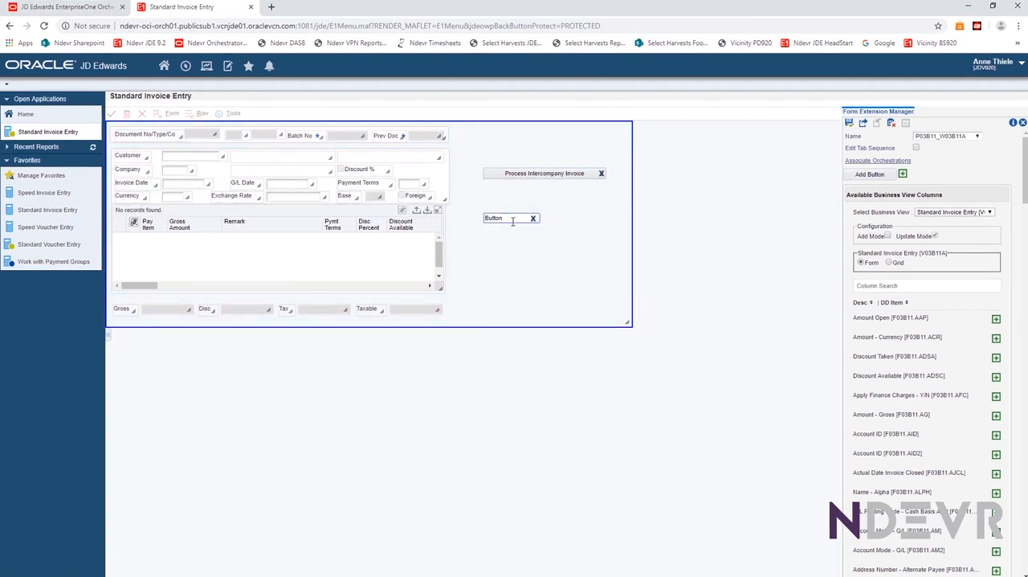
click(451, 241)
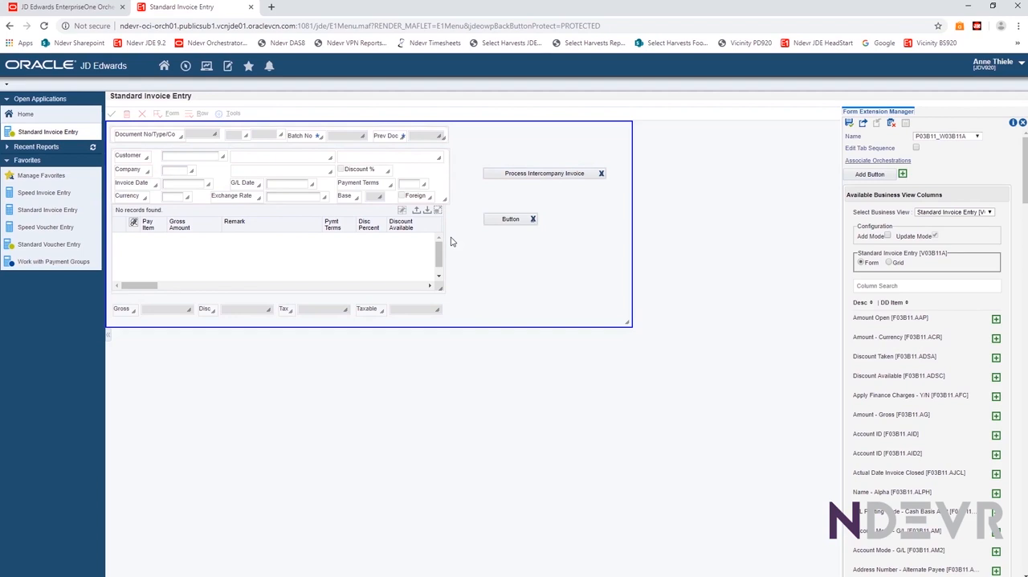
Rename the new button on the Standard Invoice Entry form to "A Name"
double_click(526, 219)
key(BackSpace)
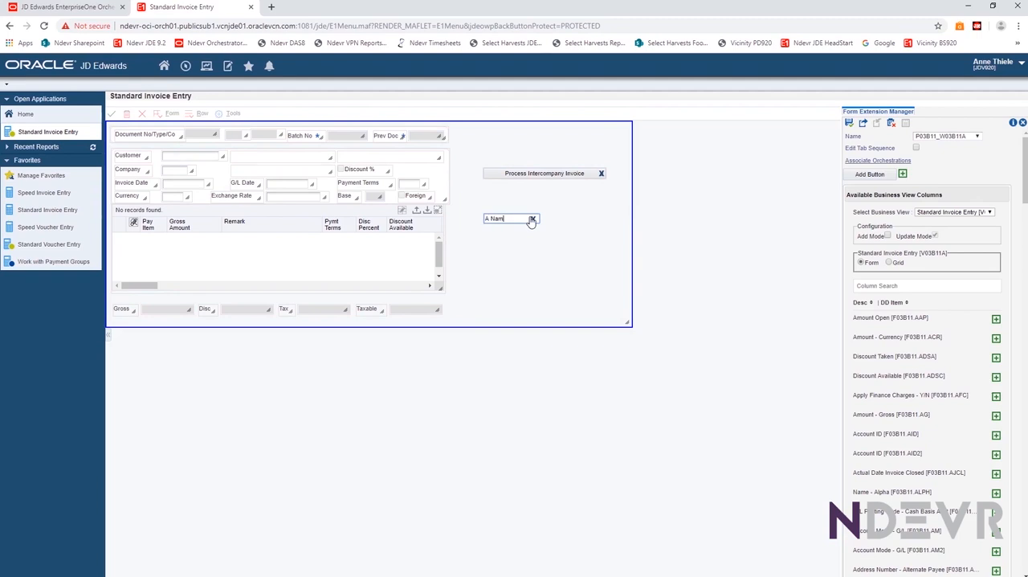
click(540, 237)
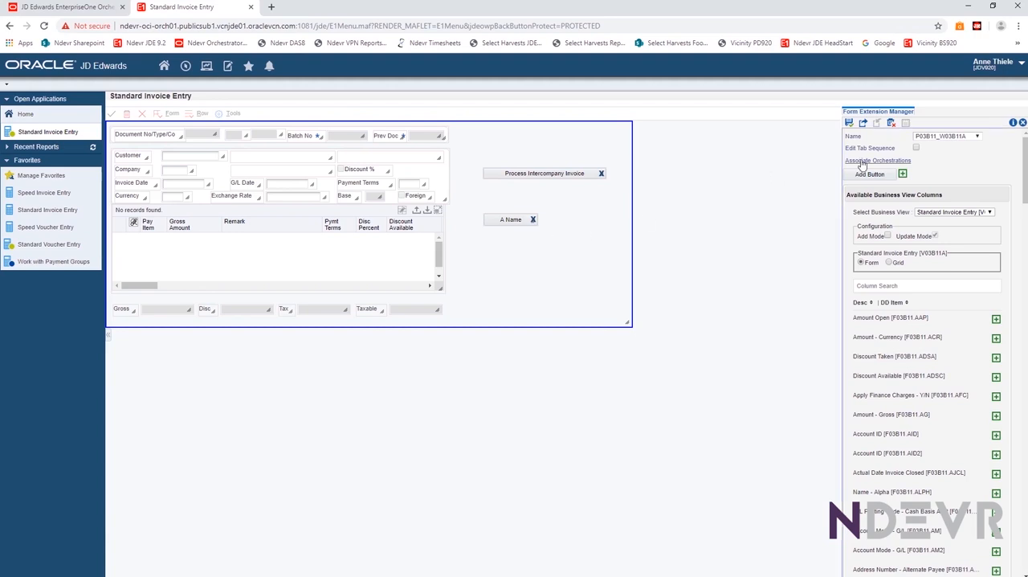
Start associating an orchestration with the form, using the A Name button as the control and Button Clicked as the event
click(861, 164)
drag(492, 203, 327, 247)
click(269, 338)
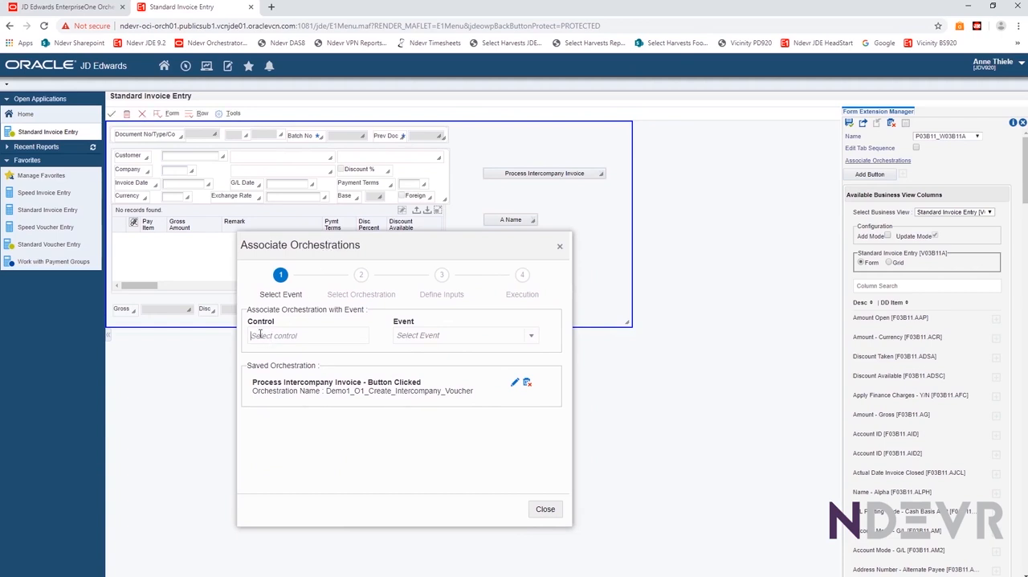
click(498, 223)
click(498, 238)
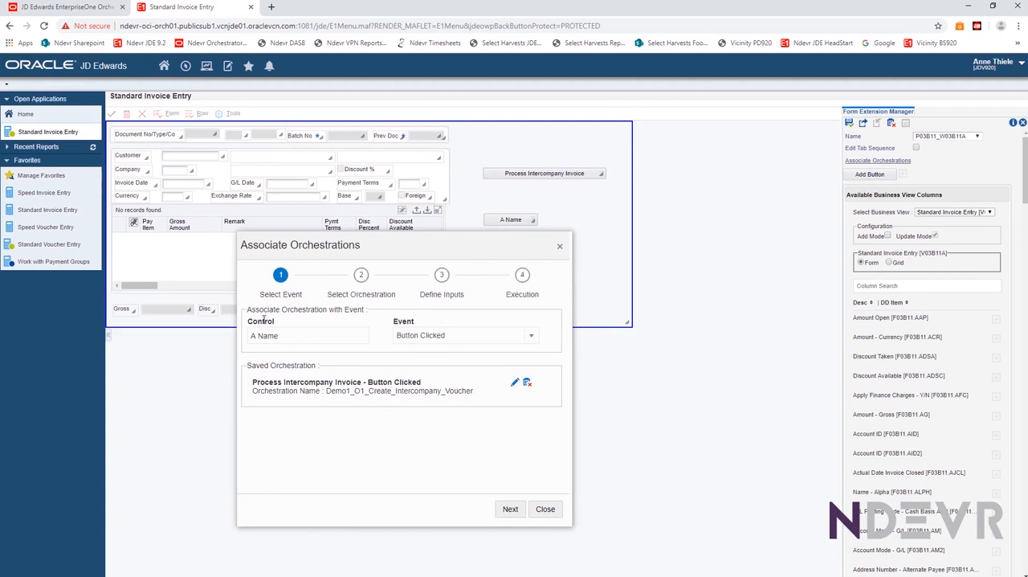
Try the form's OK control as the trigger, and return to the A Name button with the Button Clicked event
click(487, 337)
click(325, 337)
click(113, 116)
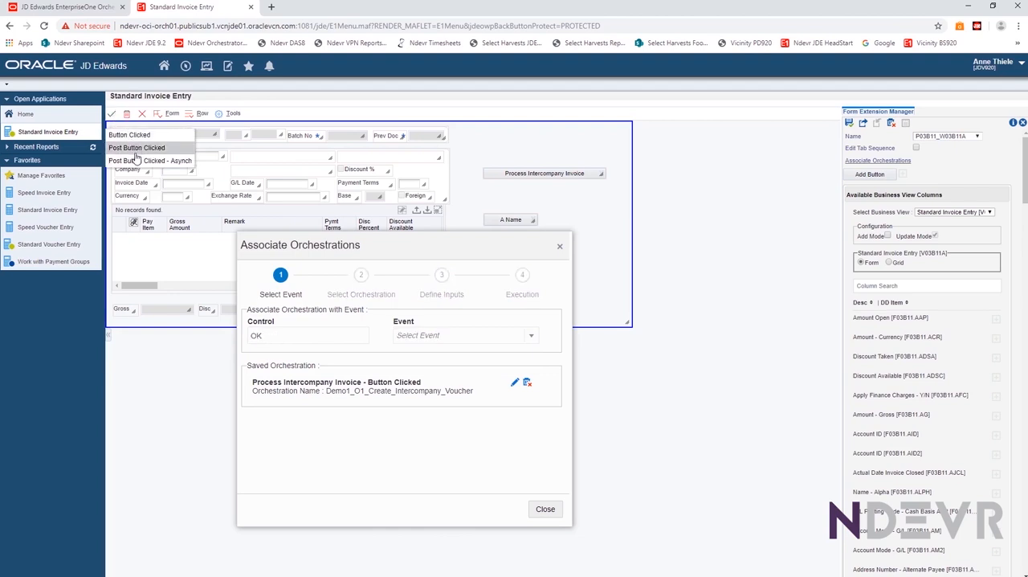
click(506, 225)
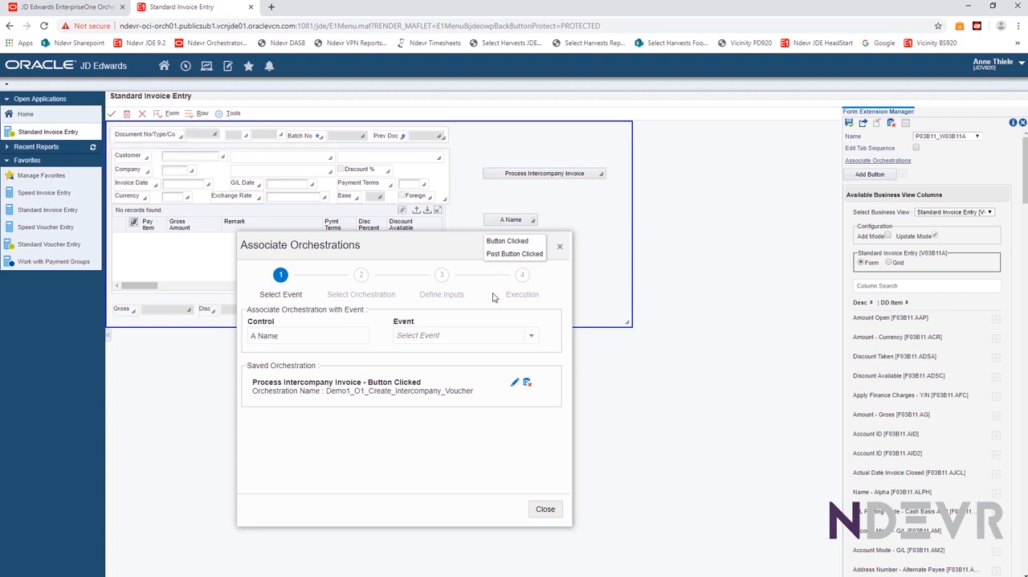
click(507, 240)
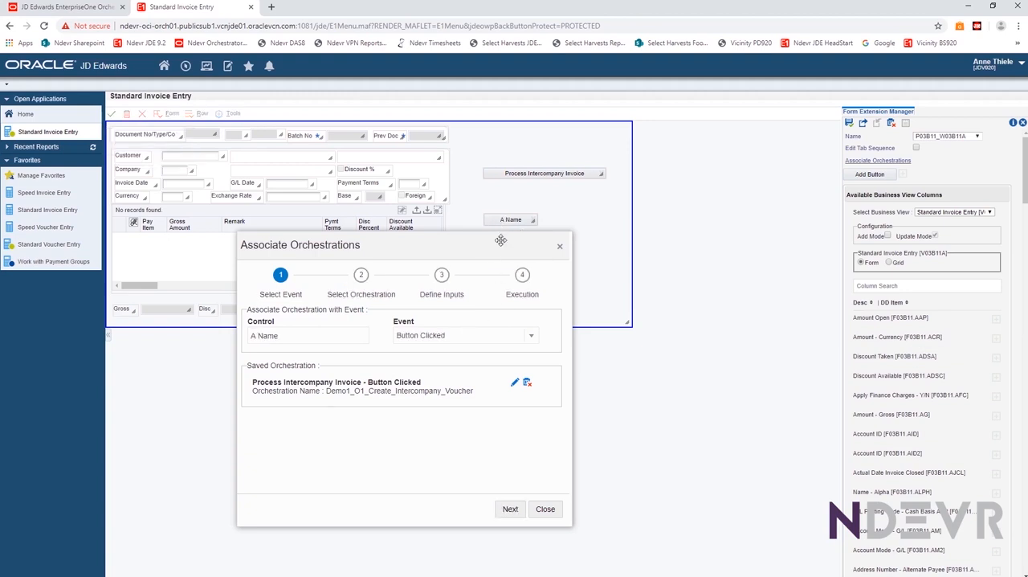
Choose Demo1_O1_Create_Intercompany_Voucher as the orchestration for the A Name button and proceed to its input definitions
drag(465, 244, 645, 130)
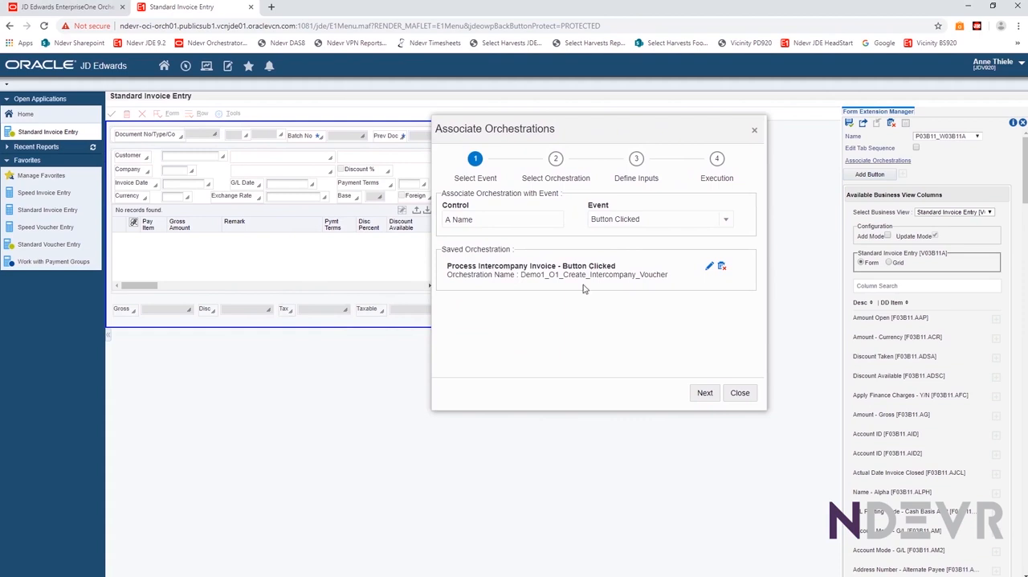
click(704, 392)
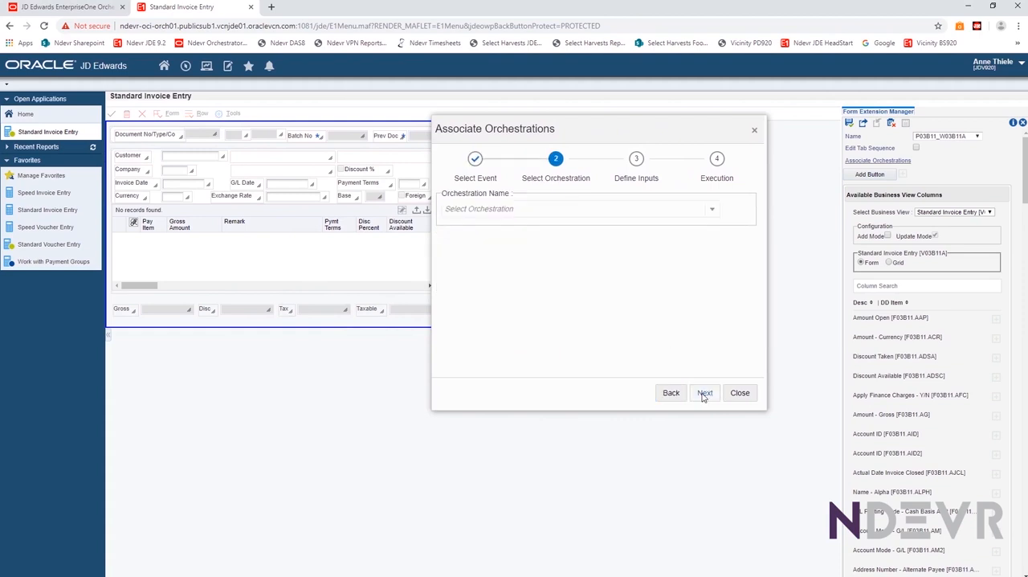
click(463, 208)
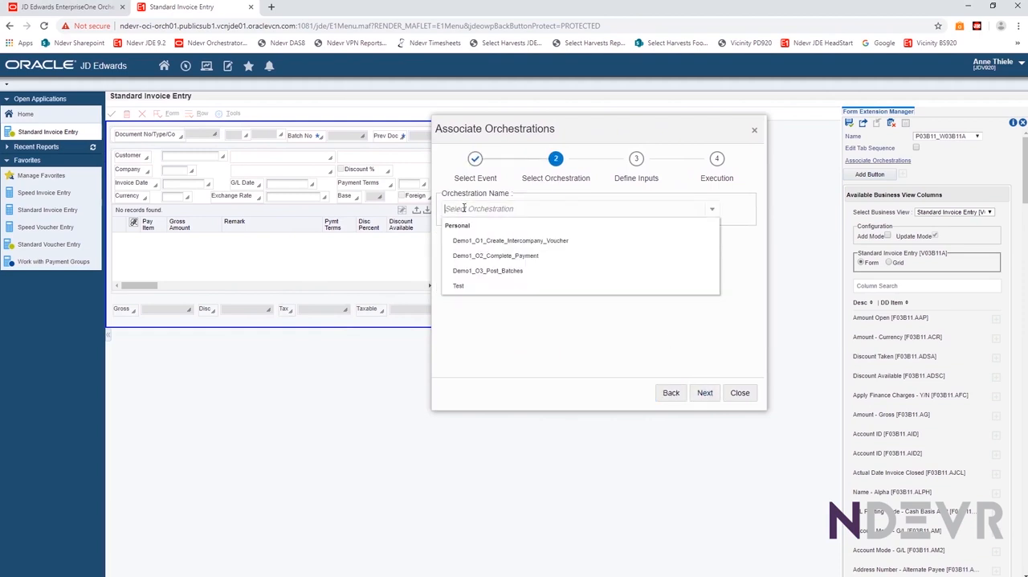
click(485, 241)
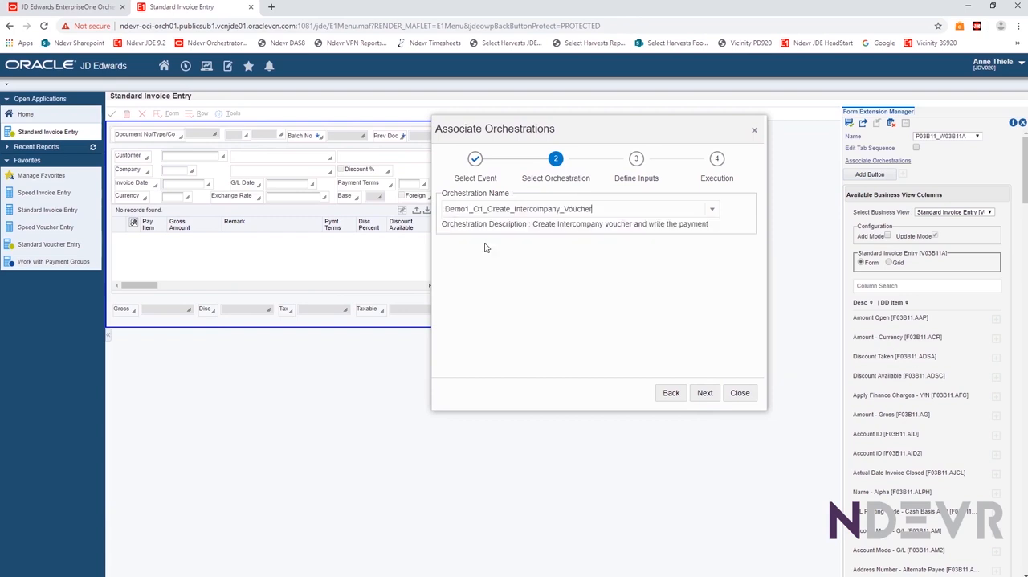
click(706, 398)
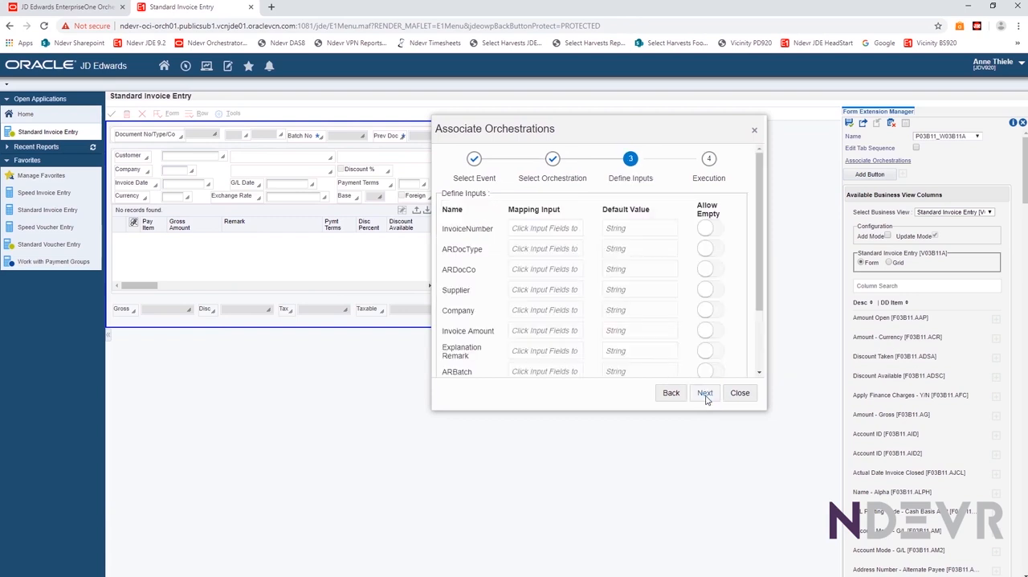
Map InvoiceNumber to the document number field, ARDocType to Document Type and ARDocCo to Document Company
drag(551, 125, 687, 550)
drag(747, 188, 769, 107)
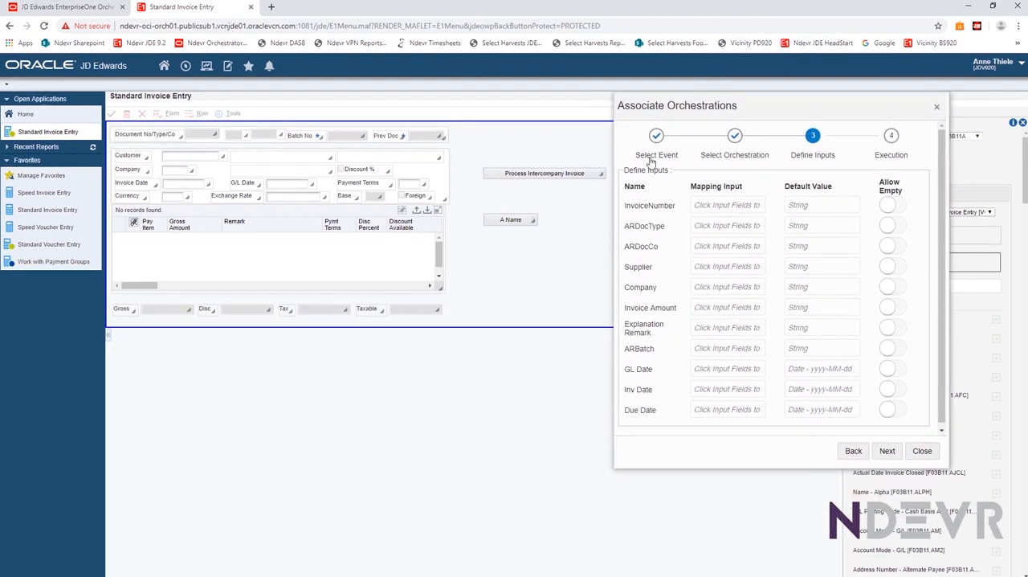
click(710, 205)
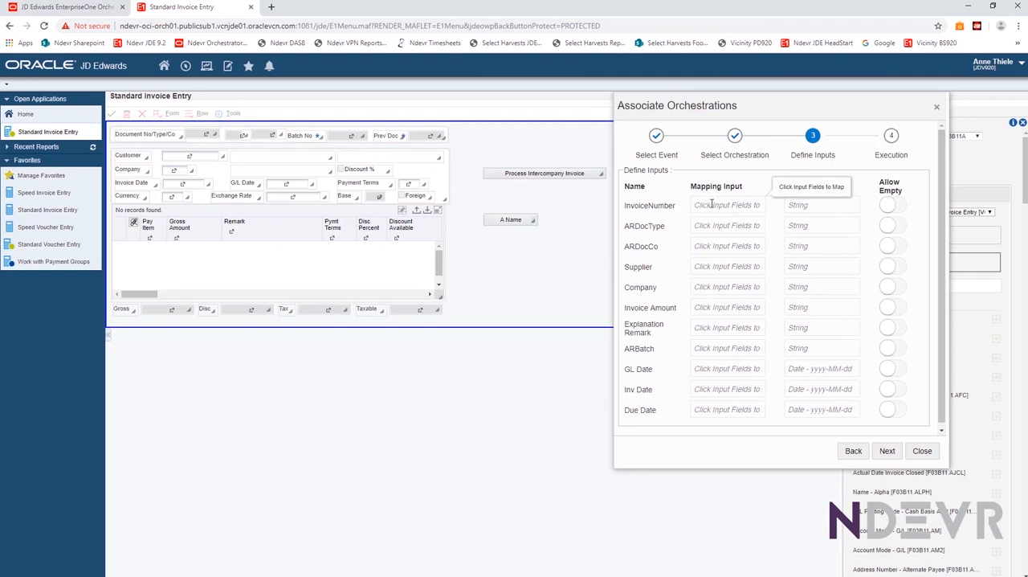
click(201, 134)
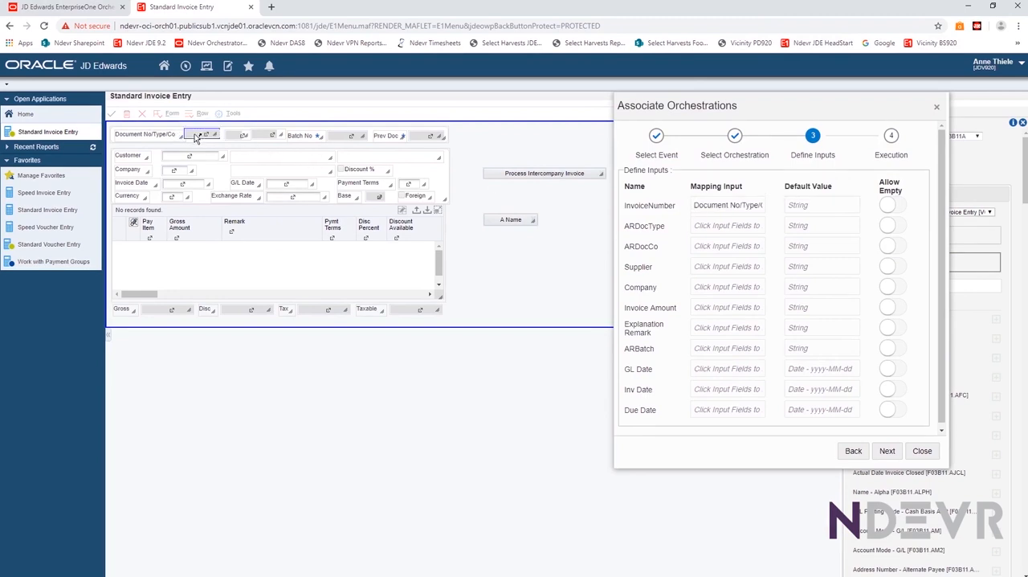
click(724, 228)
click(242, 135)
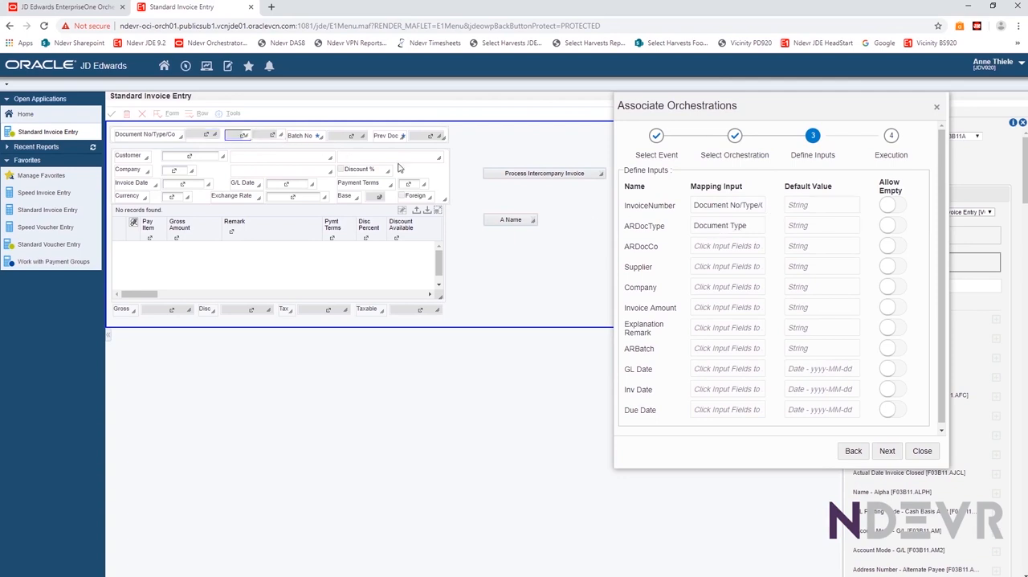
click(706, 249)
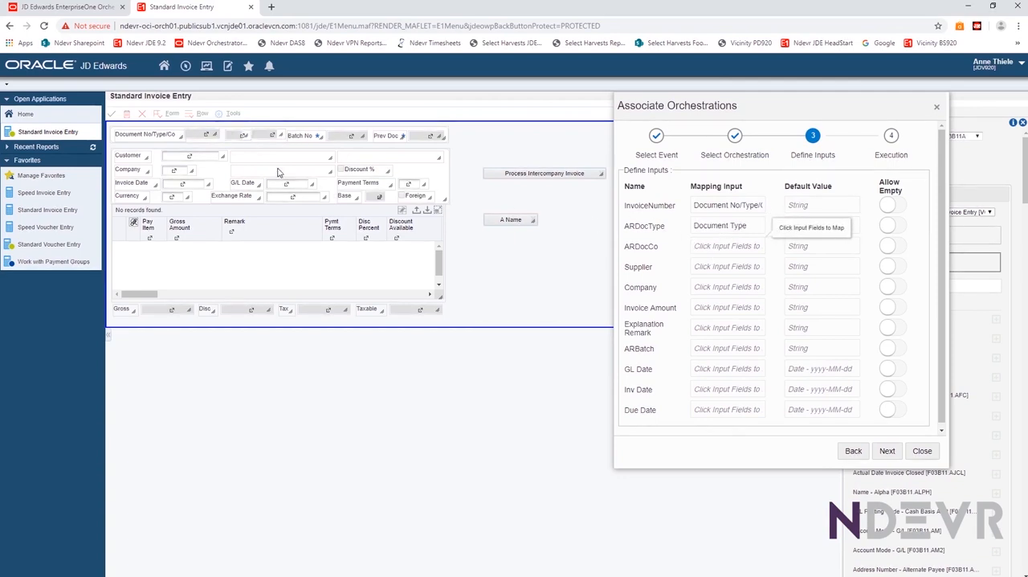
click(265, 135)
Map Supplier to Company, Company to Customer, Invoice Amount to GrossAmount, and the remaining remark, batch and date inputs to their matching fields
click(712, 271)
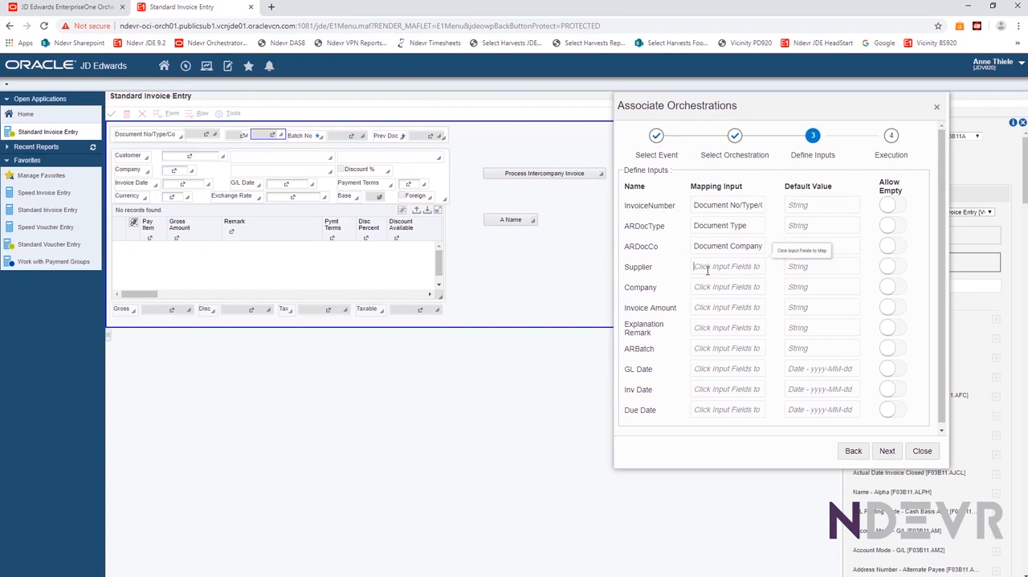
click(173, 170)
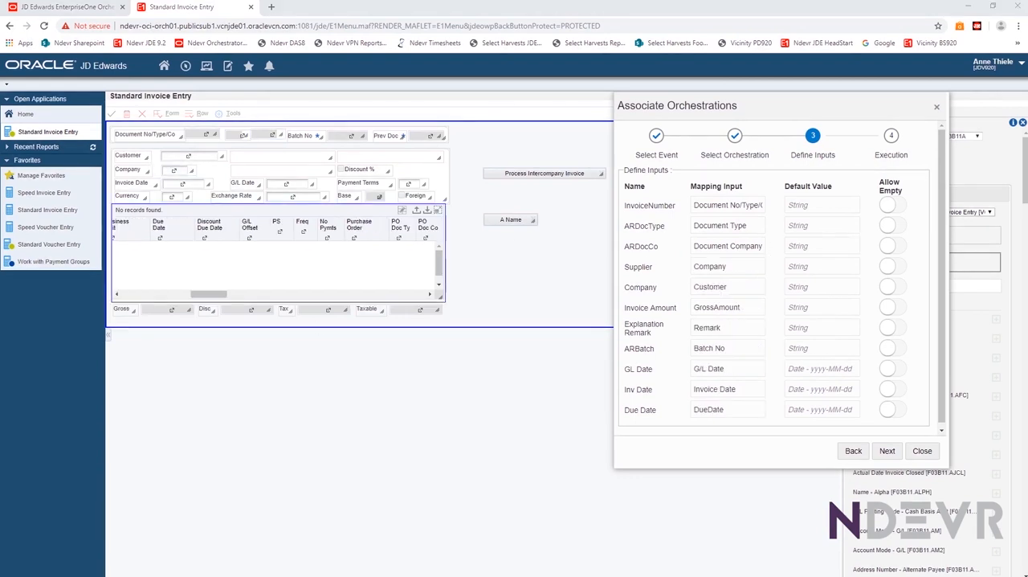
Set the orchestration to execute after the event, and save the association
click(888, 451)
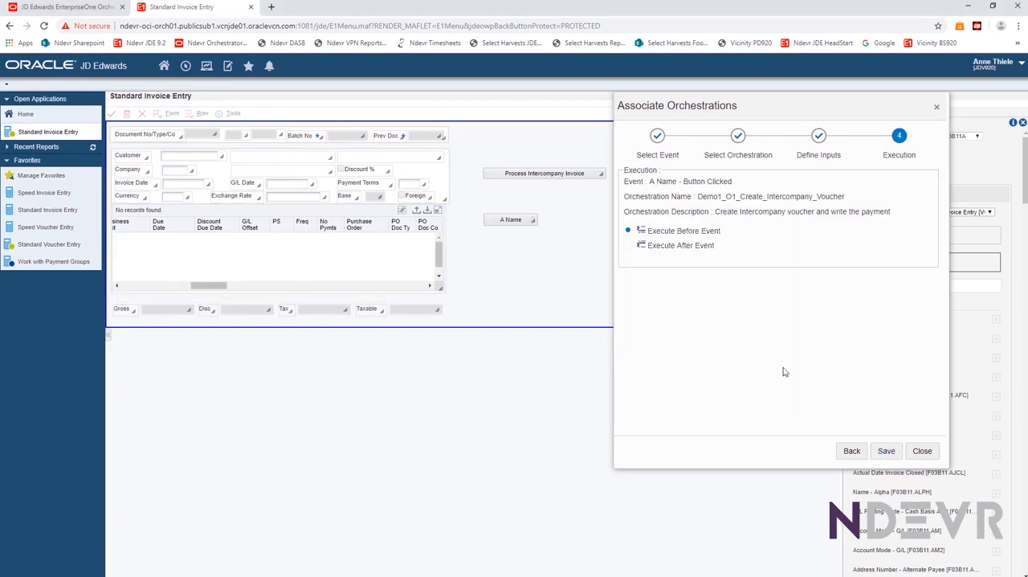
click(628, 246)
click(886, 452)
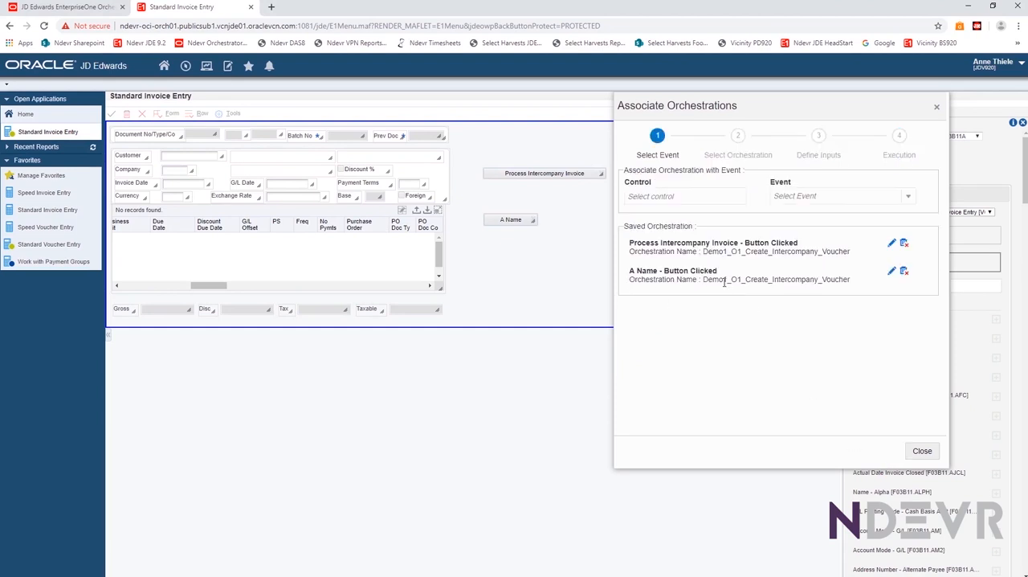
click(921, 452)
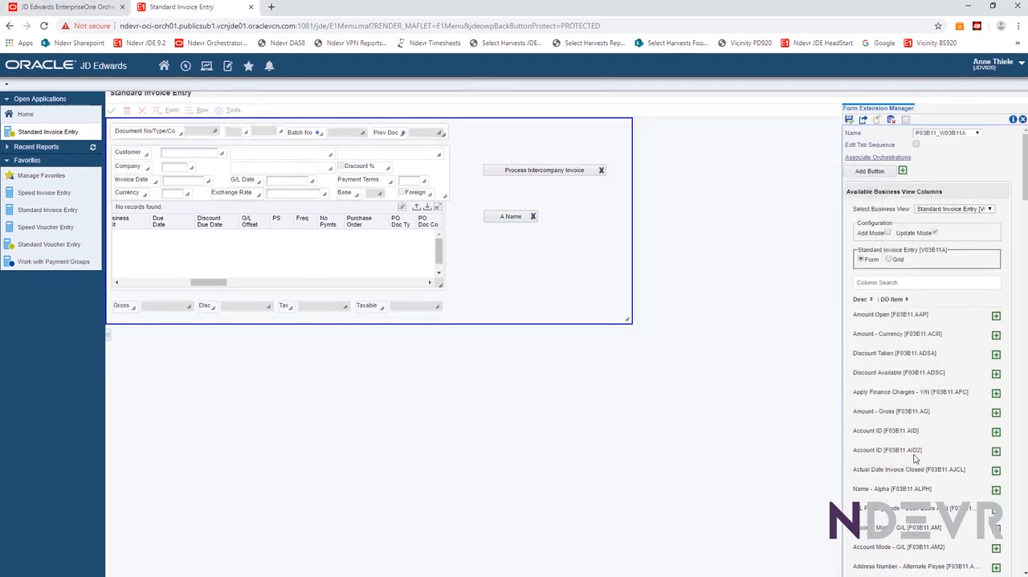